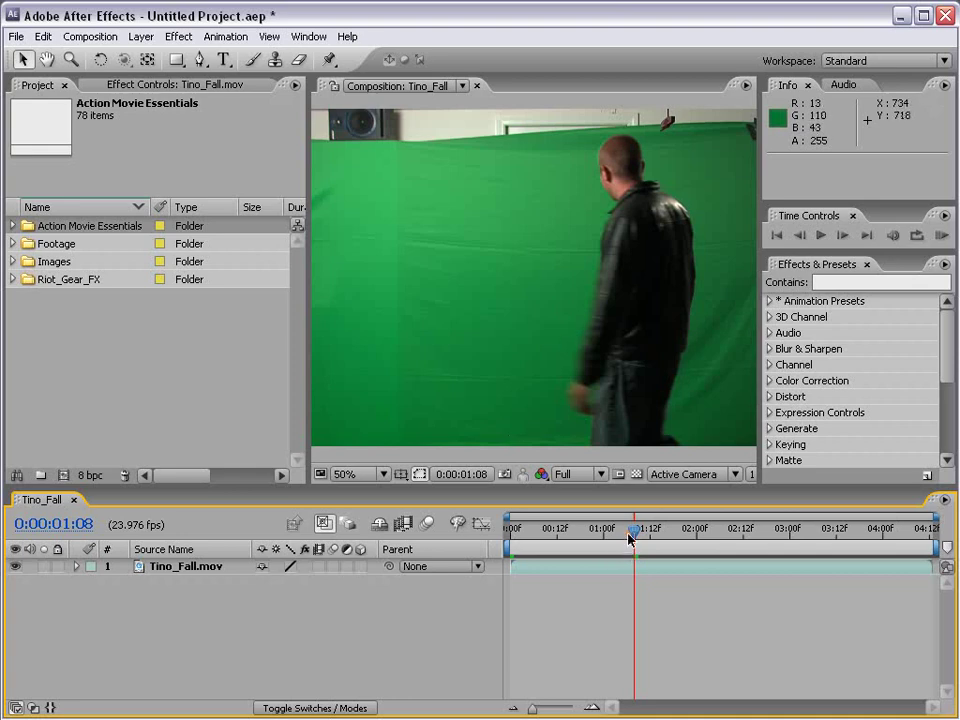
Apply the Keylight (1.2) effect to the Tino_Fall.mov layer with the current time at 0:00:01:13.
{"action": "left_click_drag", "start_coordinate": [629, 538], "coordinate": [653, 540]}
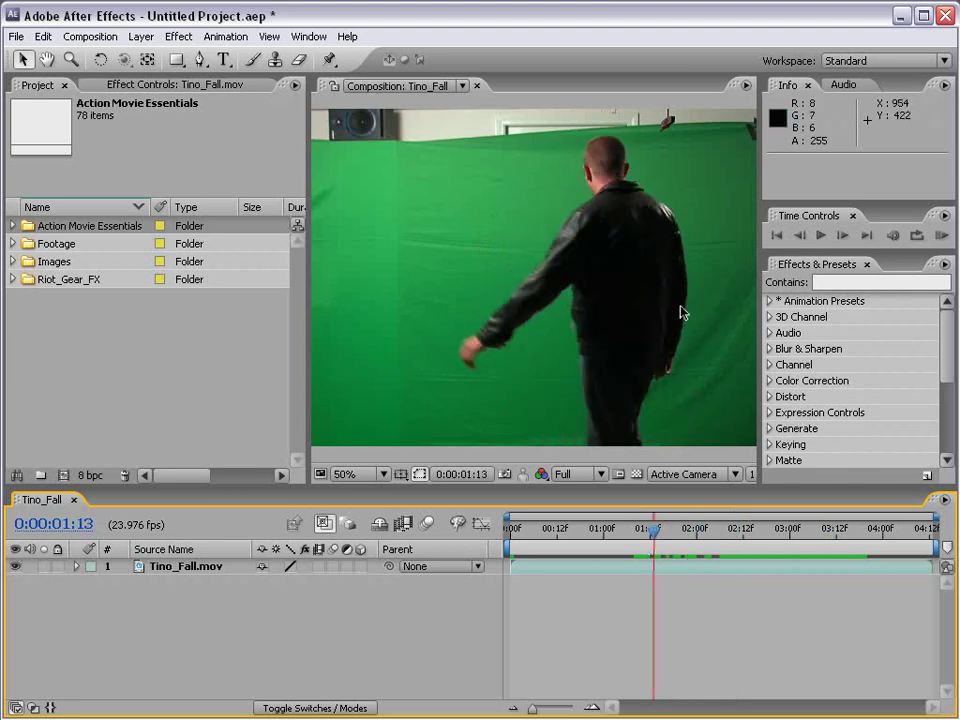
{"action": "left_click", "coordinate": [513, 296]}
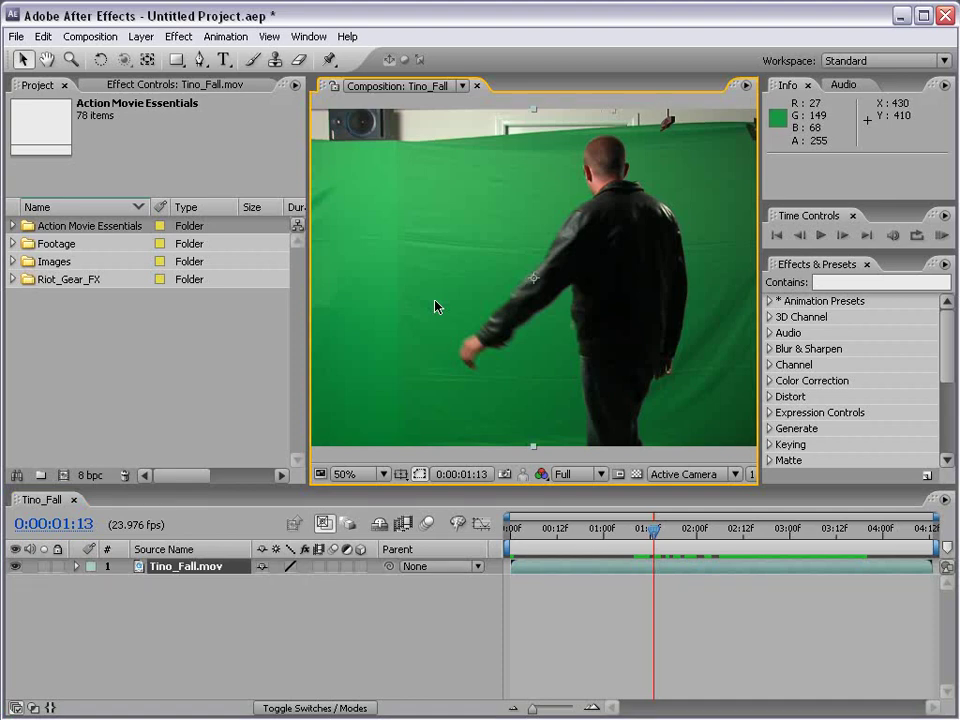
{"action": "left_click", "coordinate": [700, 651]}
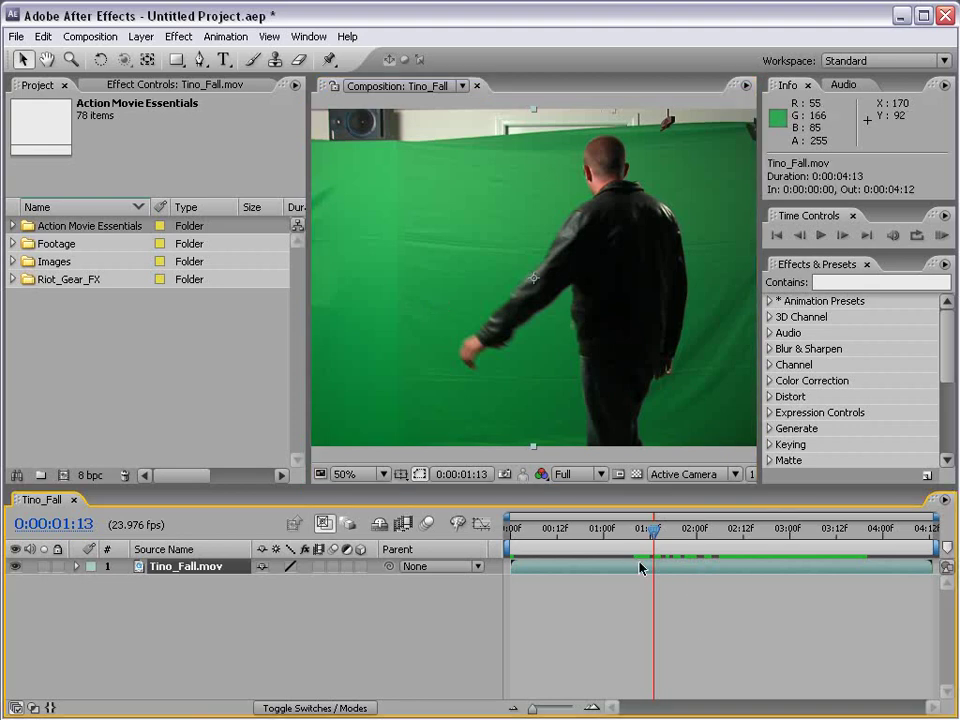
{"action": "left_click", "coordinate": [179, 36]}
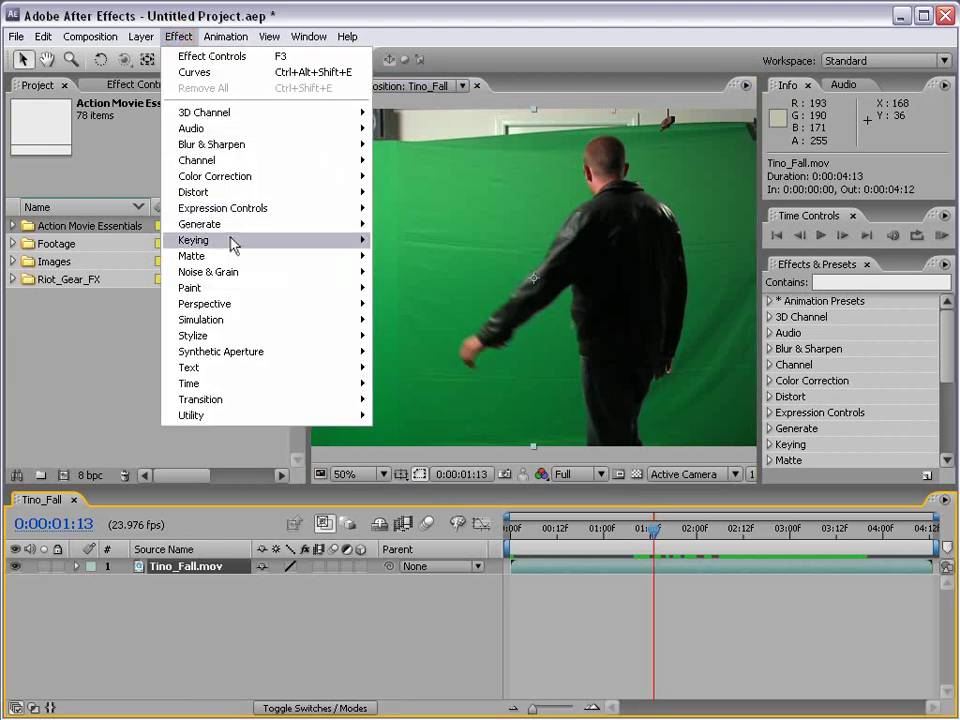
{"action": "mouse_move", "coordinate": [236, 246]}
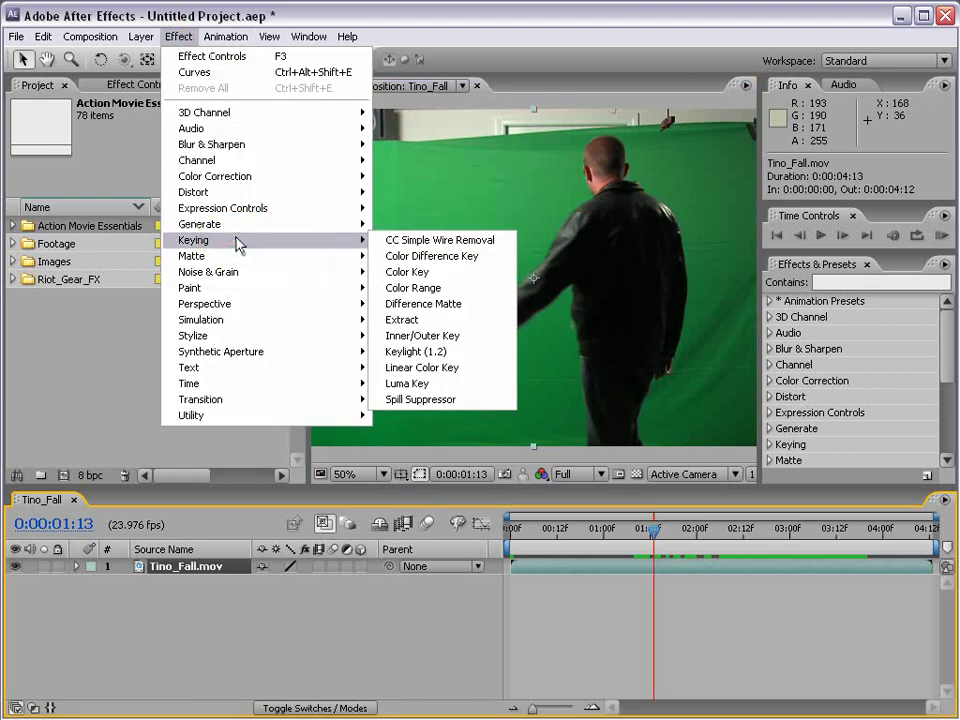
{"action": "left_click", "coordinate": [482, 352]}
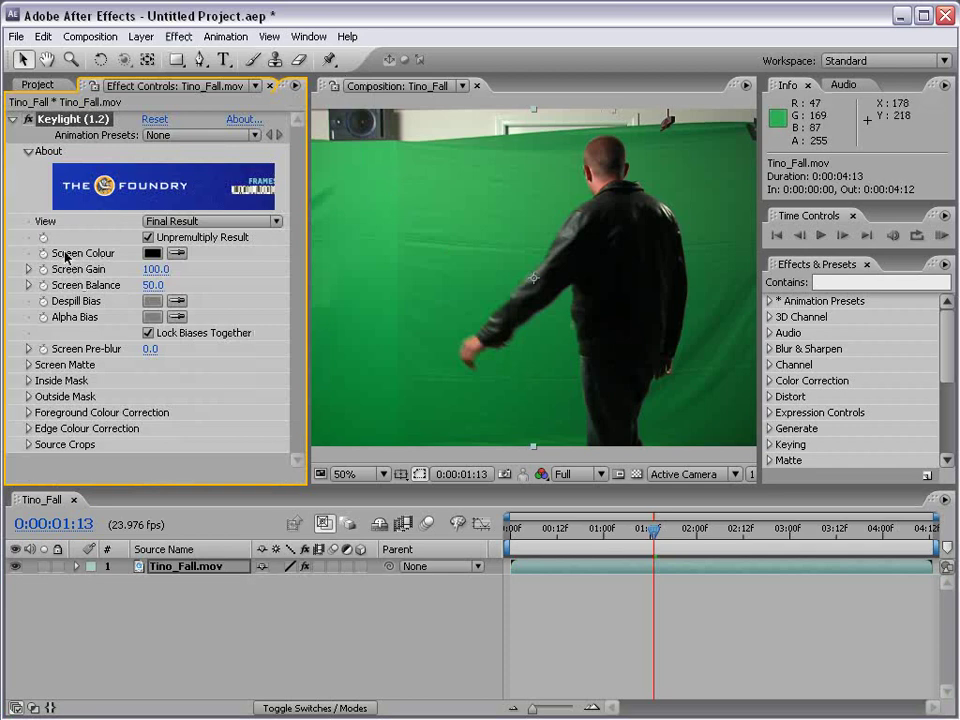
Sample the green backdrop as Keylight's Screen Colour and show the keyed result over the transparency grid.
{"action": "left_click", "coordinate": [176, 254]}
{"action": "left_click", "coordinate": [503, 213]}
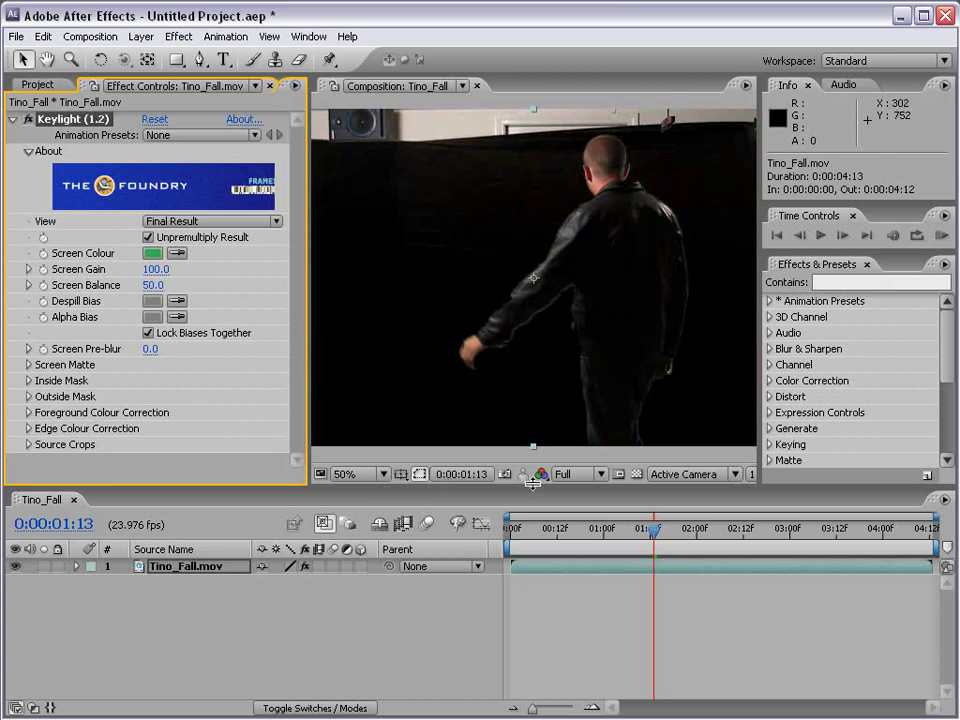
{"action": "left_click", "coordinate": [636, 475]}
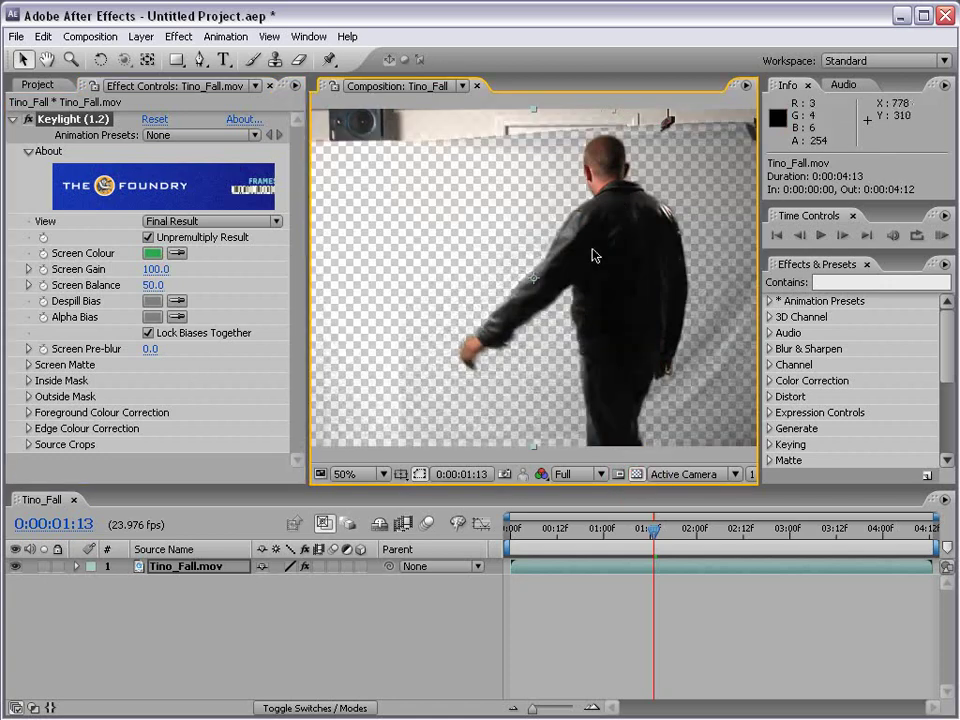
{"action": "key", "text": "space"}
{"action": "left_click_drag", "start_coordinate": [690, 341], "coordinate": [598, 342]}
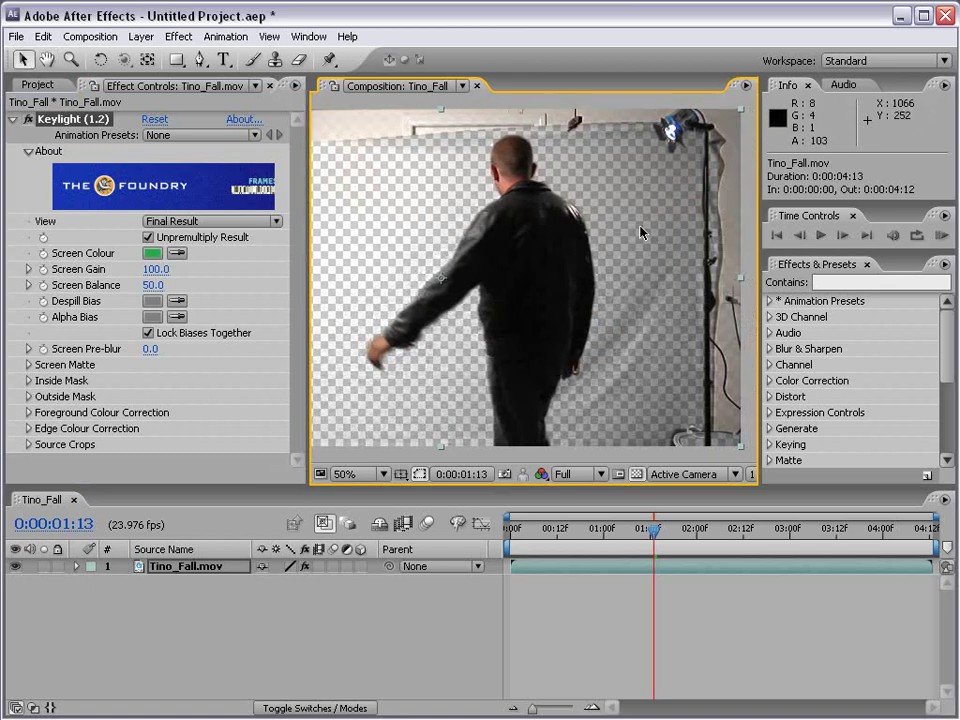
Refine the key by setting Screen Matte Clip Black to 39, Clip White to 88 and Screen Gain to 111.
{"action": "left_click", "coordinate": [30, 369]}
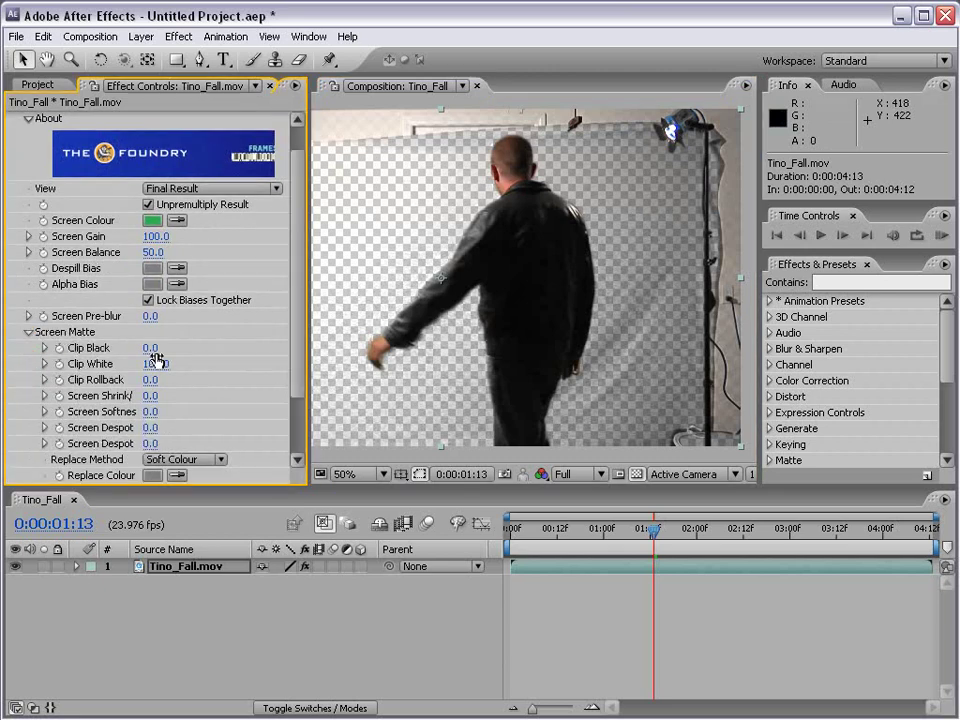
{"action": "left_click_drag", "start_coordinate": [151, 347], "coordinate": [185, 346]}
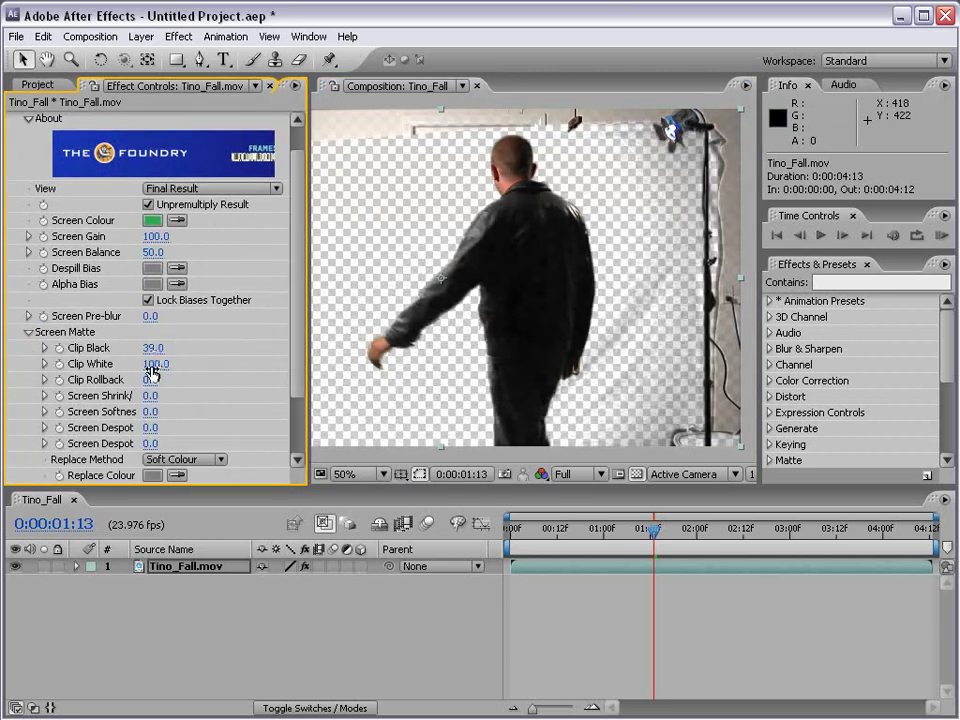
{"action": "left_click_drag", "start_coordinate": [156, 365], "coordinate": [157, 364]}
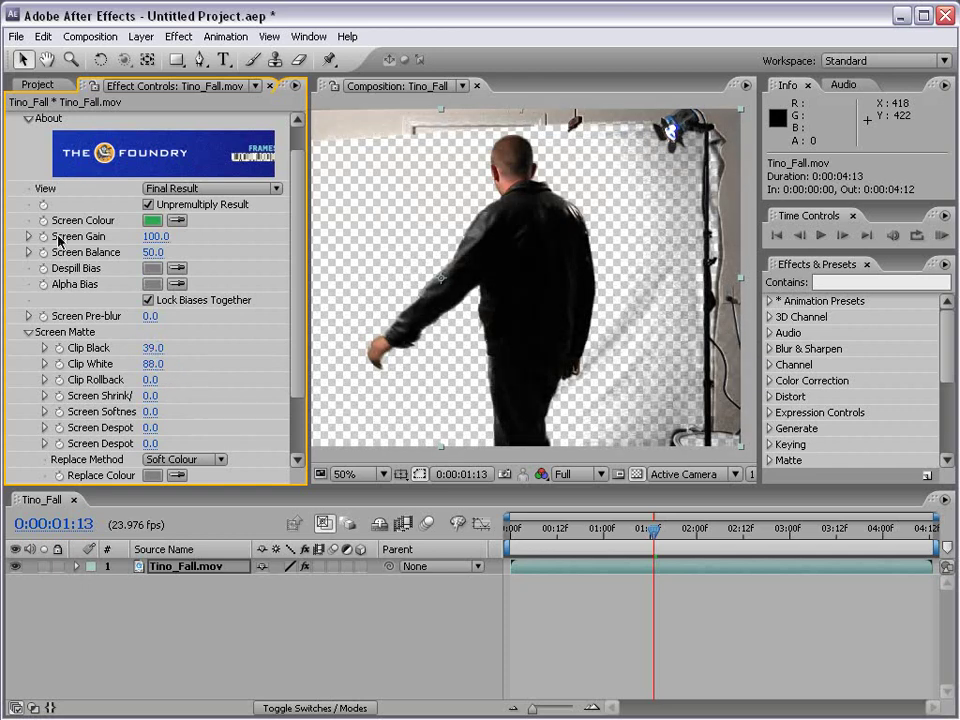
{"action": "left_click_drag", "start_coordinate": [156, 237], "coordinate": [161, 236]}
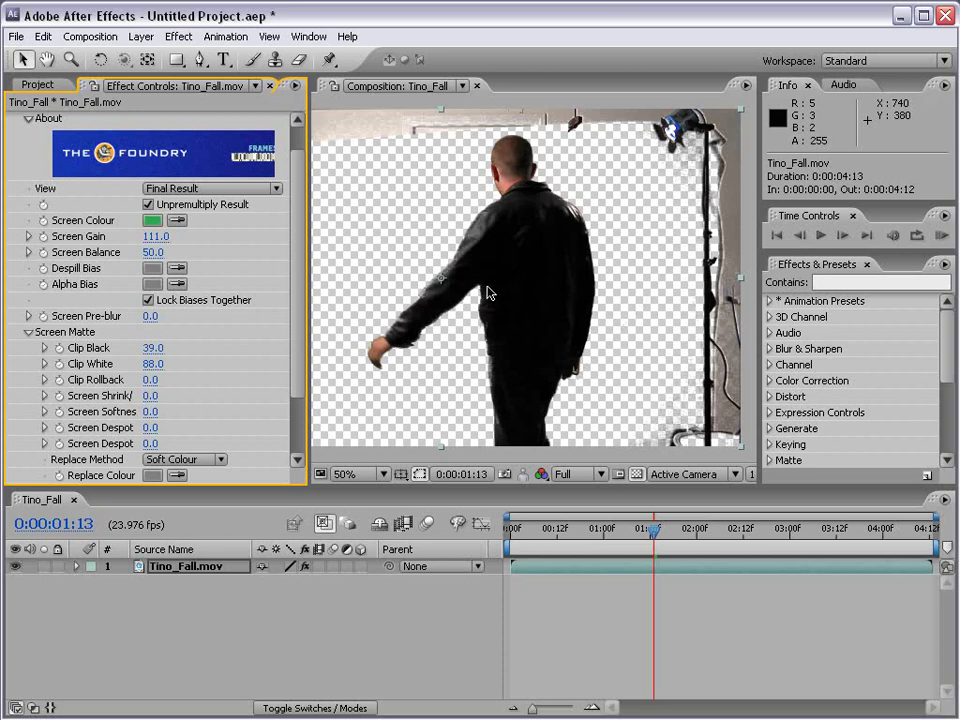
Examine the keyed frame around the actor and along its outer edges for leftover studio background.
{"action": "key", "text": "space"}
{"action": "left_click_drag", "start_coordinate": [517, 319], "coordinate": [580, 322]}
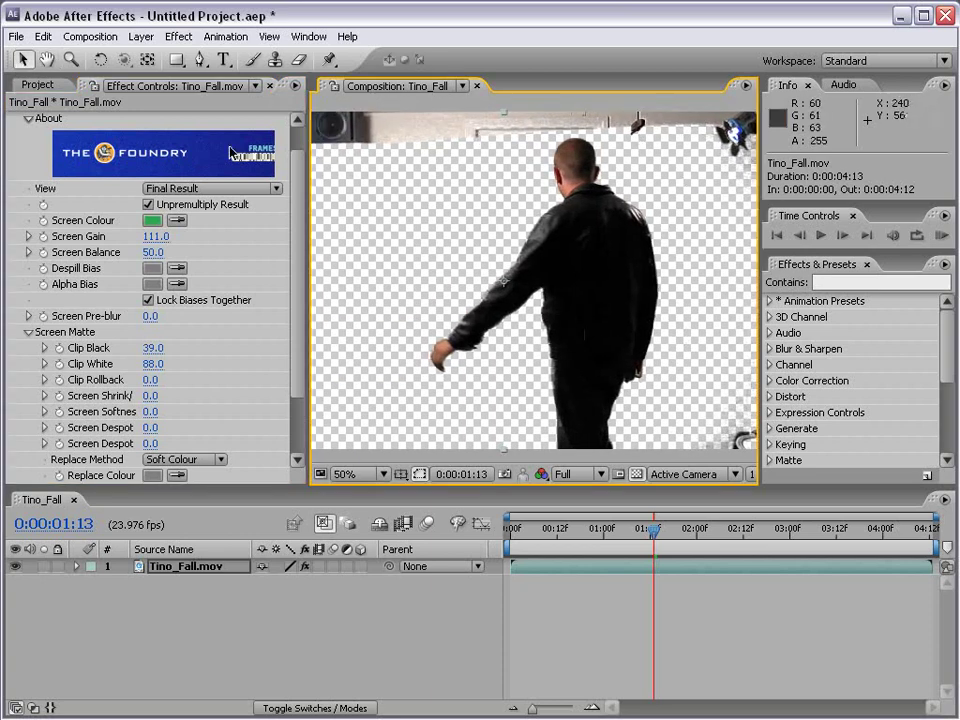
{"action": "left_click_drag", "start_coordinate": [299, 282], "coordinate": [300, 242]}
{"action": "scroll", "coordinate": [567, 309], "scroll_direction": "down", "scroll_amount": 1}
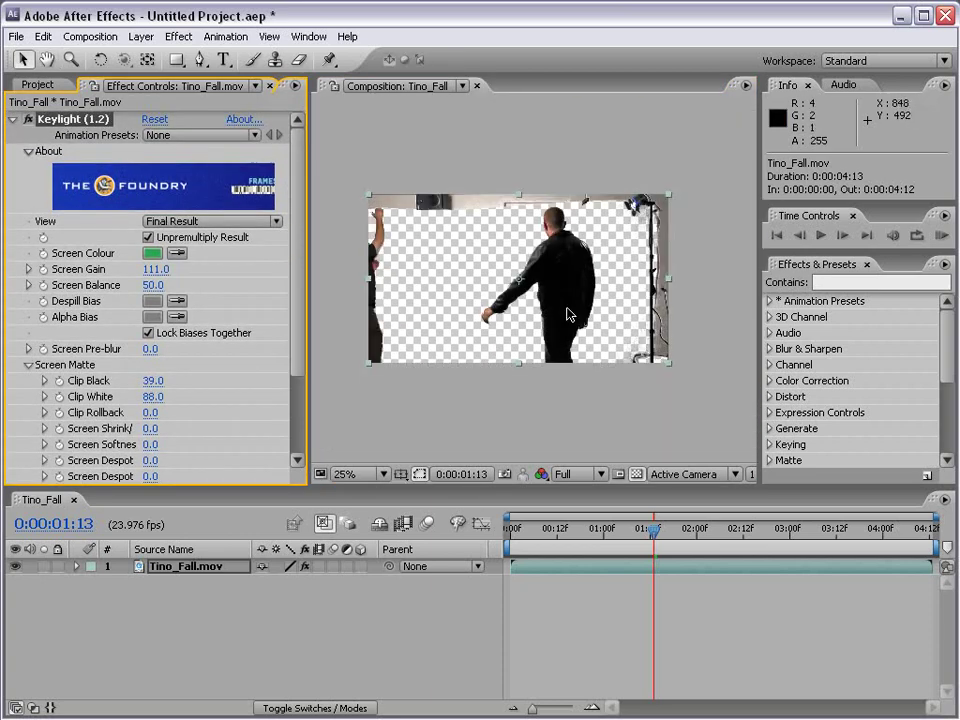
{"action": "scroll", "coordinate": [567, 309], "scroll_direction": "up", "scroll_amount": 1}
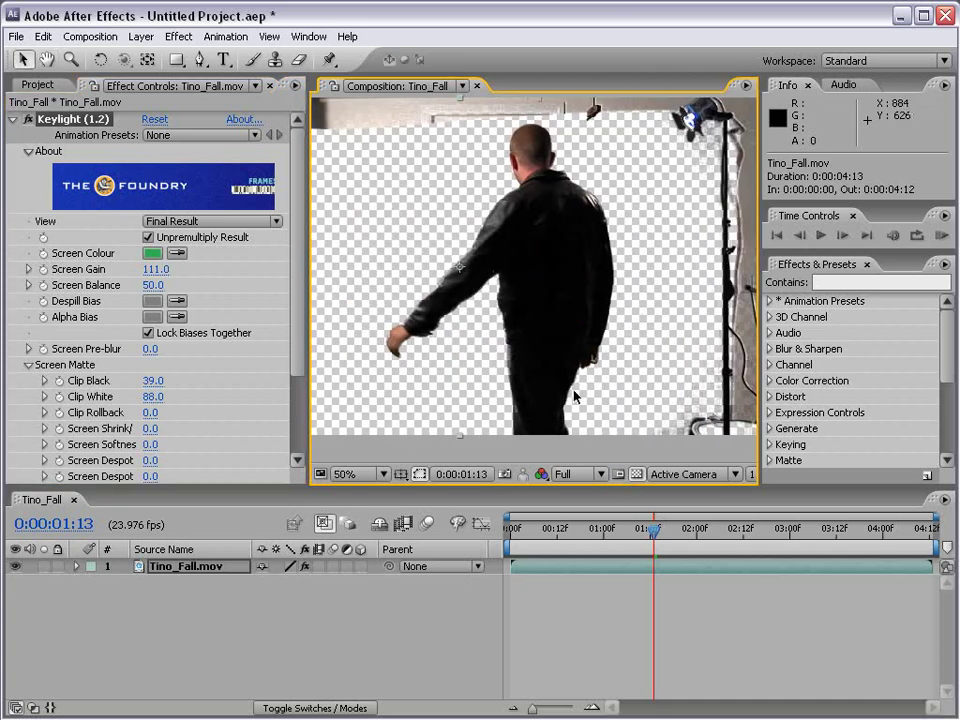
{"action": "key", "text": "space"}
{"action": "left_click_drag", "start_coordinate": [585, 146], "coordinate": [597, 226]}
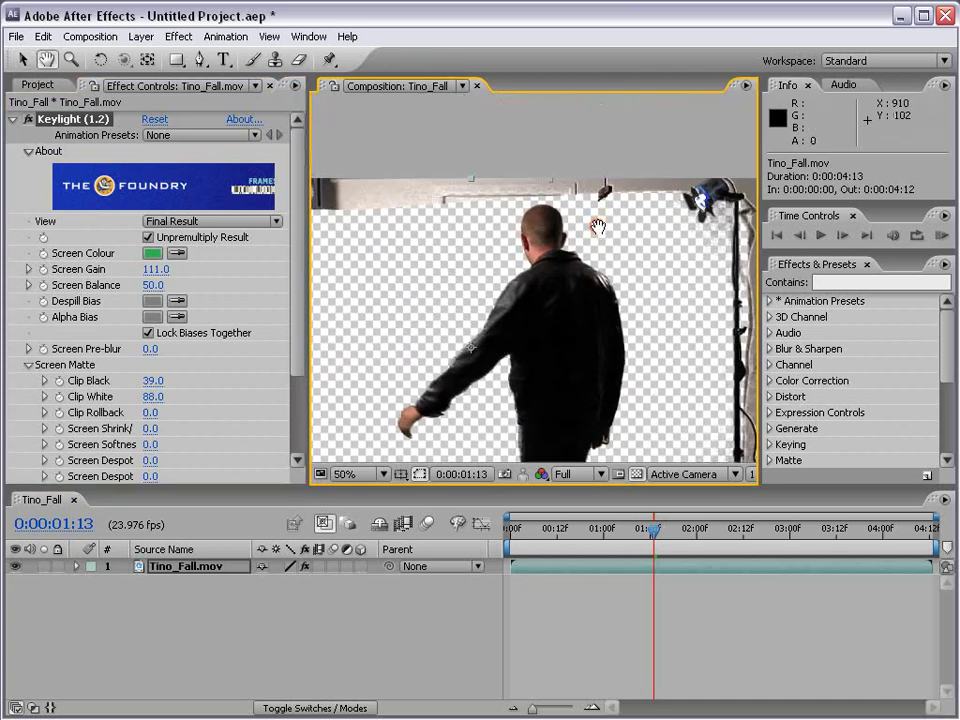
{"action": "key", "text": "space"}
{"action": "left_click_drag", "start_coordinate": [386, 286], "coordinate": [488, 273]}
{"action": "left_click_drag", "start_coordinate": [411, 324], "coordinate": [415, 248]}
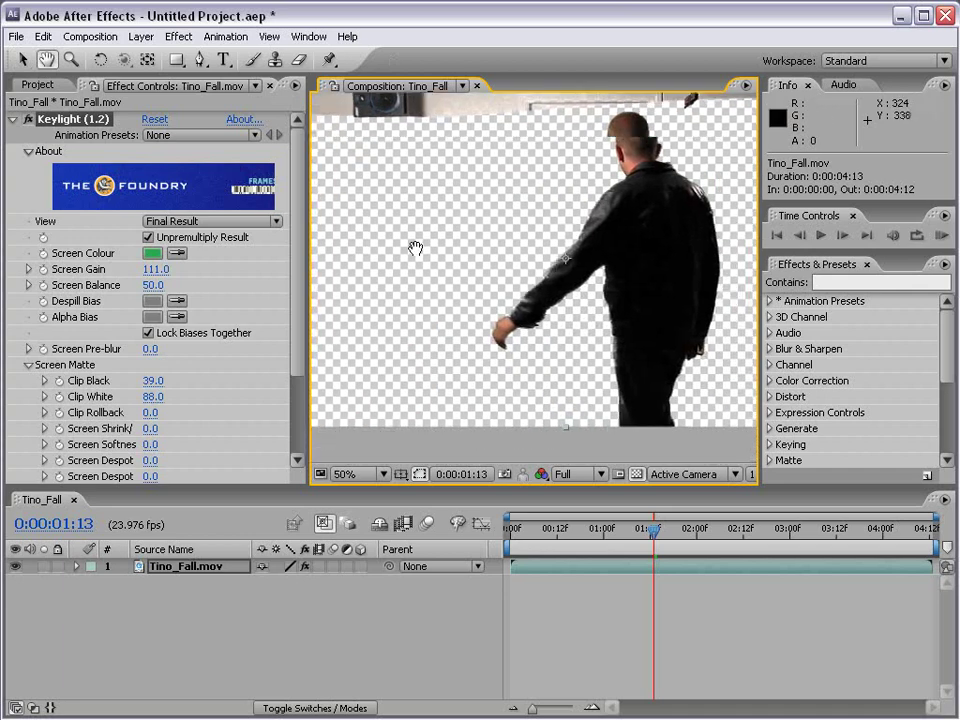
{"action": "scroll", "coordinate": [519, 297], "scroll_direction": "down", "scroll_amount": 1}
{"action": "left_click_drag", "start_coordinate": [565, 276], "coordinate": [544, 302]}
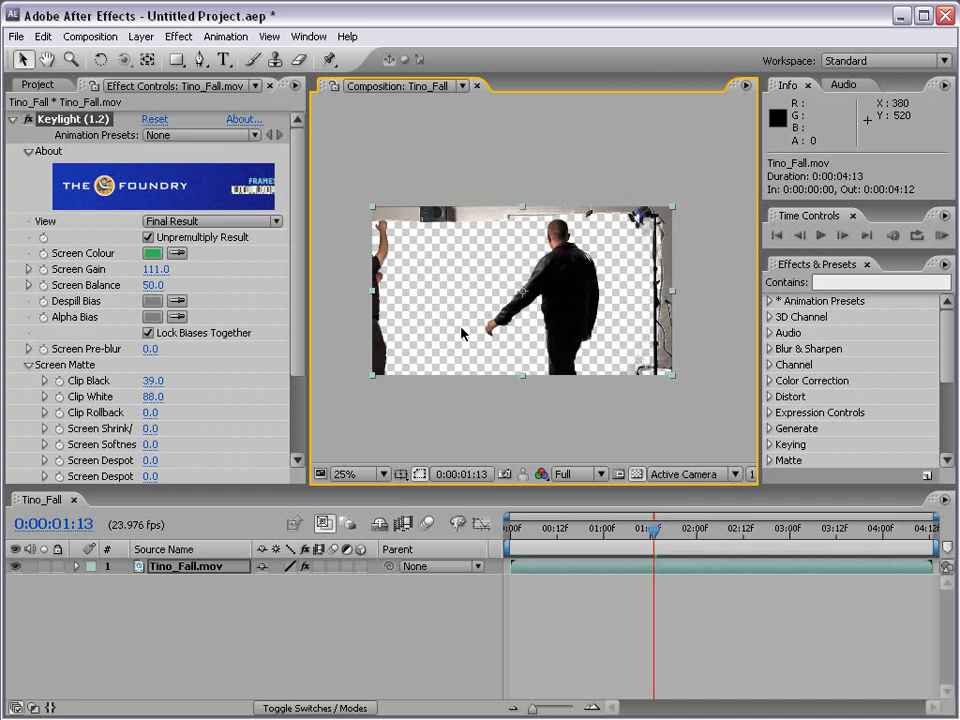
Disable Keylight and draw a closed eight-point Pen mask around the actor on Tino_Fall.mov, with a notch below his outstretched arm.
{"action": "left_click", "coordinate": [28, 120]}
{"action": "left_click", "coordinate": [12, 120]}
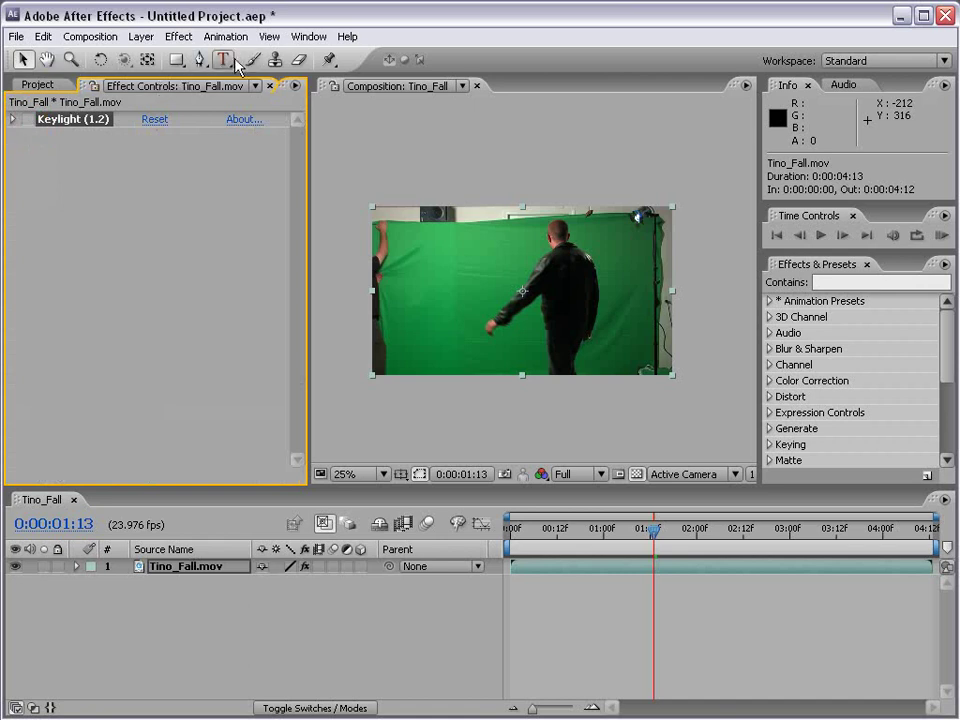
{"action": "left_click", "coordinate": [200, 59]}
{"action": "key", "text": "period"}
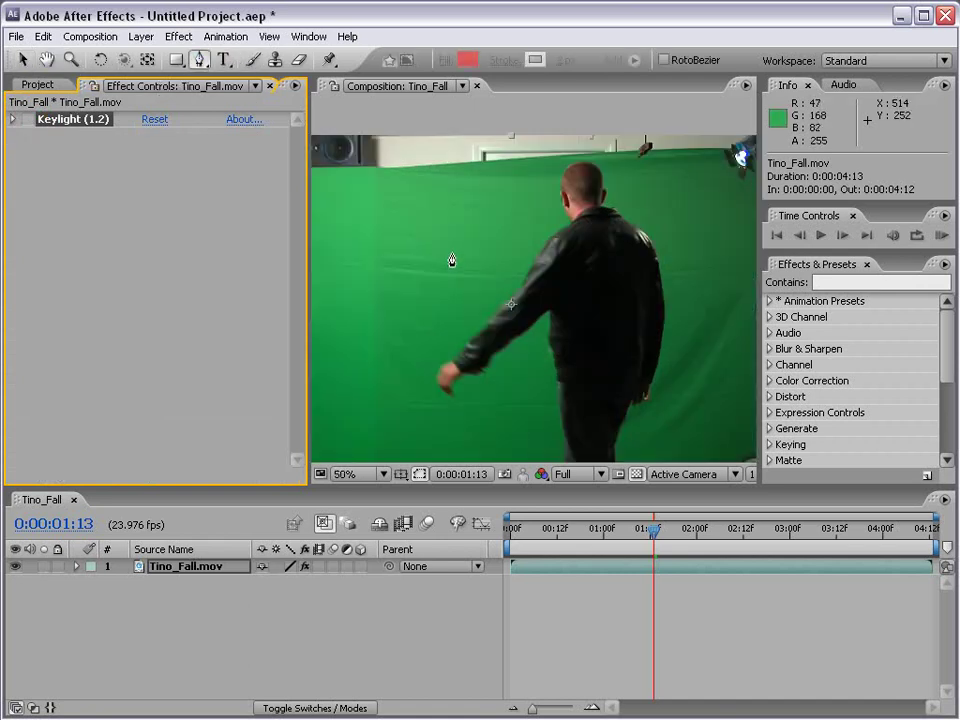
{"action": "left_click", "coordinate": [392, 170]}
{"action": "left_click", "coordinate": [354, 365]}
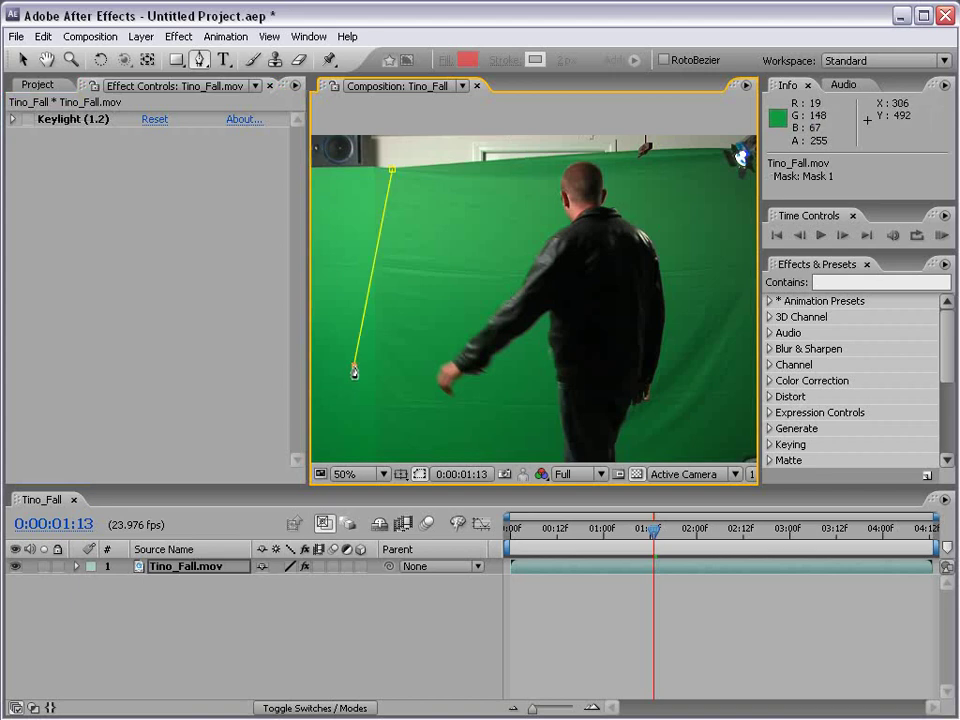
{"action": "left_click", "coordinate": [541, 418]}
{"action": "left_click", "coordinate": [527, 357]}
{"action": "left_click", "coordinate": [644, 427]}
{"action": "left_click", "coordinate": [716, 377]}
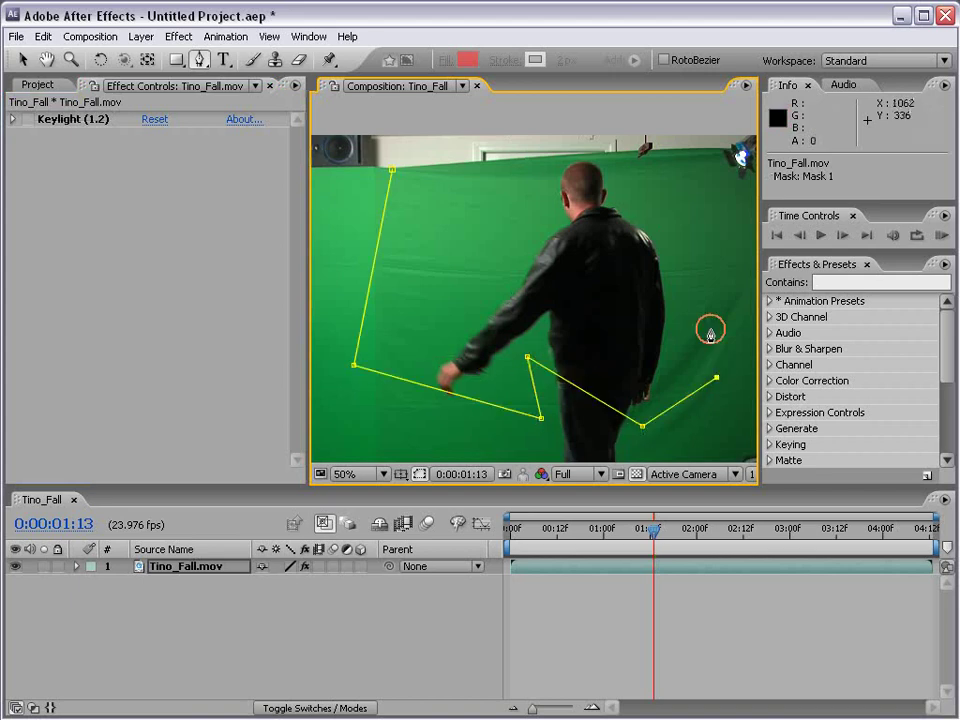
{"action": "left_click", "coordinate": [707, 247]}
{"action": "left_click", "coordinate": [712, 148]}
{"action": "left_click", "coordinate": [392, 171]}
{"action": "left_click", "coordinate": [392, 171]}
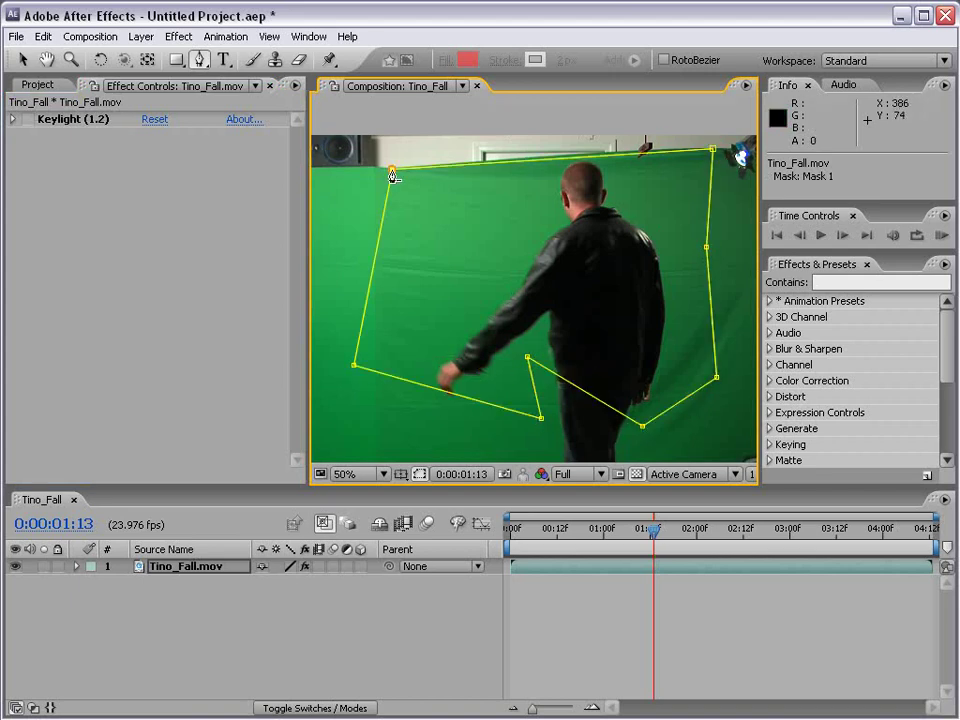
{"action": "left_click", "coordinate": [672, 625]}
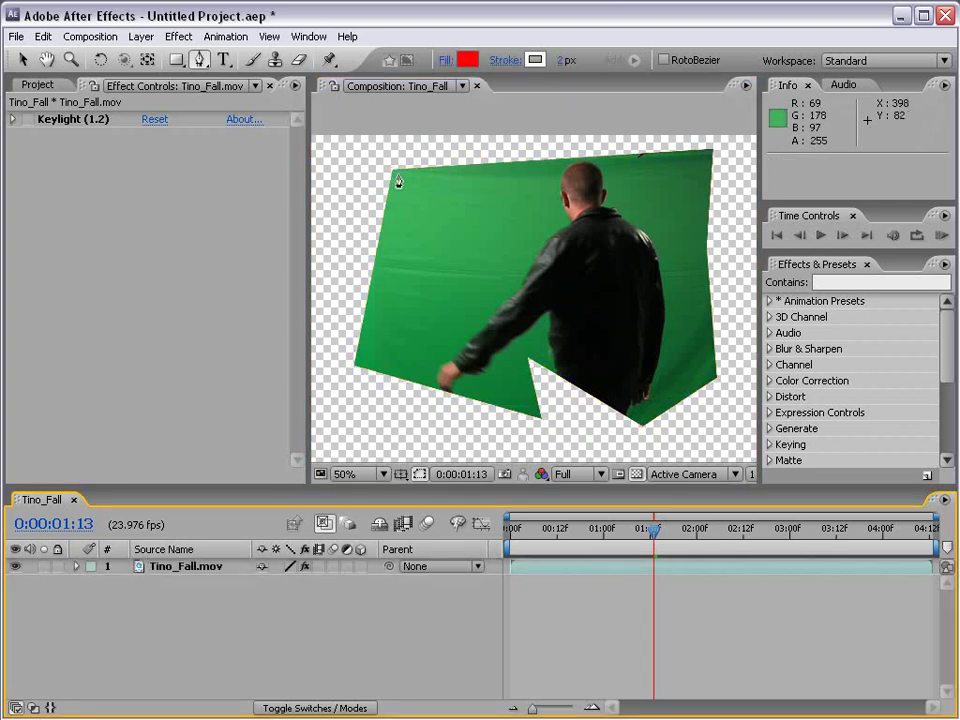
Reveal the properties of Mask 1 on the Tino_Fall.mov layer, enlarging the timeline area to fit them.
{"action": "key", "text": "comma"}
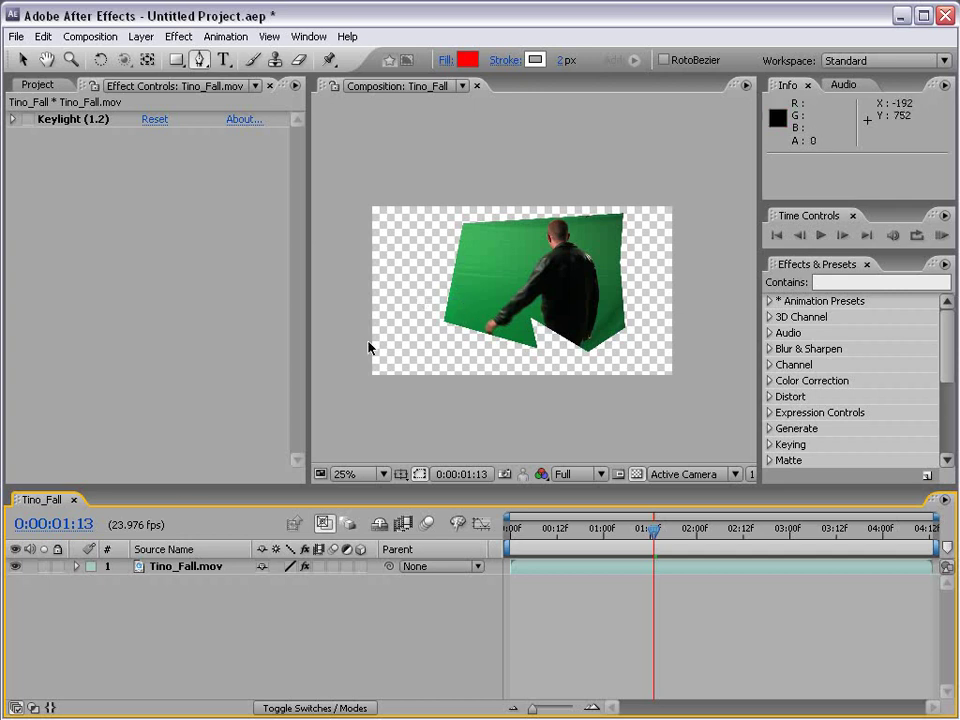
{"action": "left_click", "coordinate": [77, 567]}
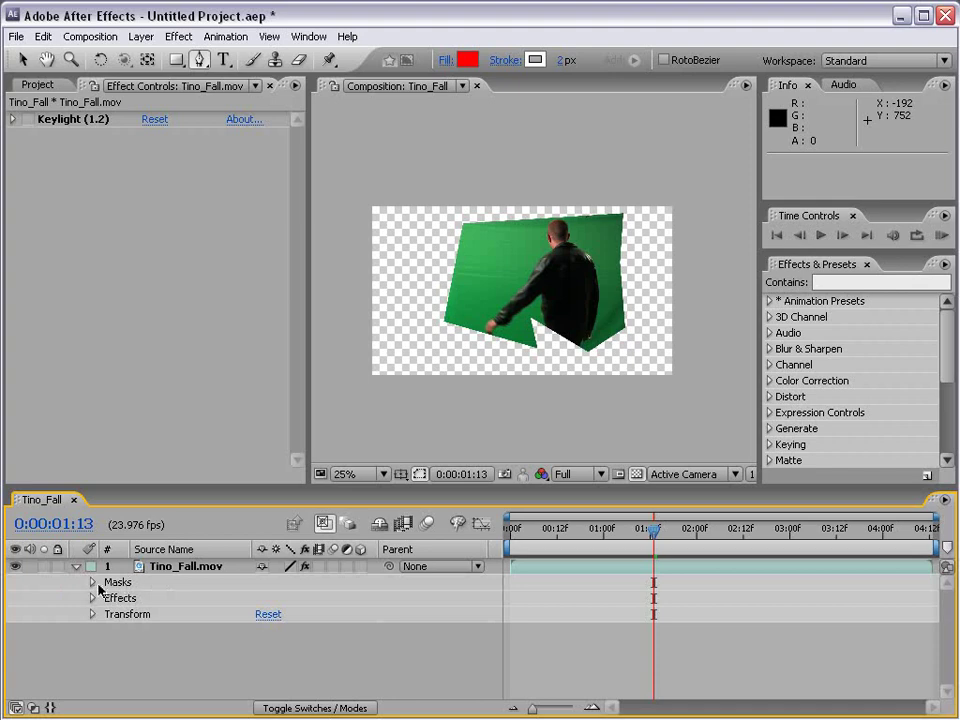
{"action": "left_click", "coordinate": [92, 583]}
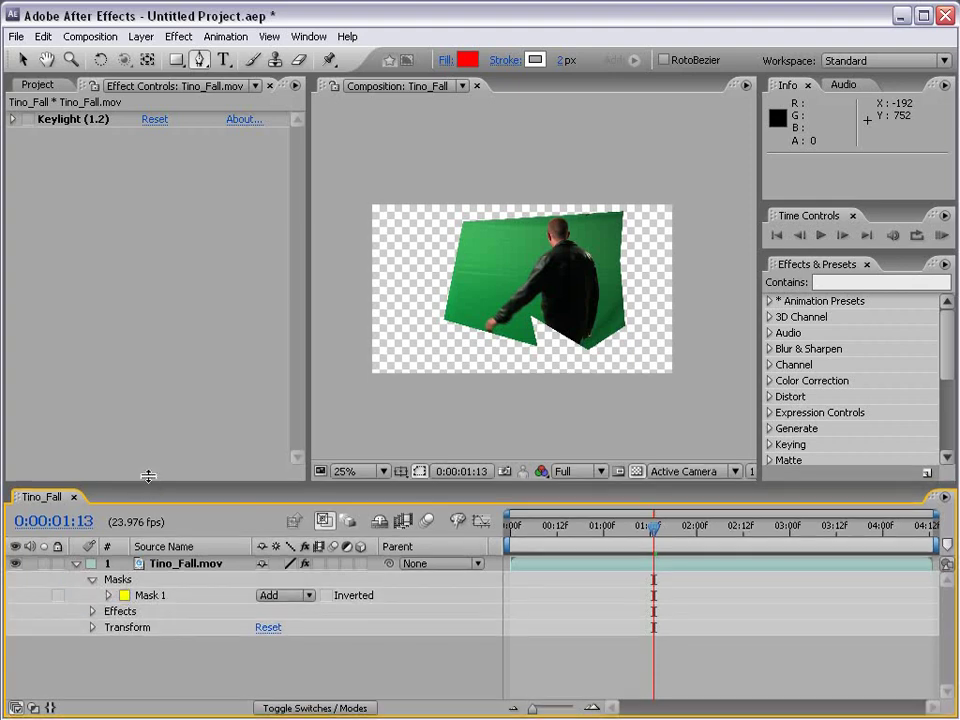
{"action": "left_click_drag", "start_coordinate": [146, 488], "coordinate": [146, 430]}
{"action": "left_click", "coordinate": [108, 540]}
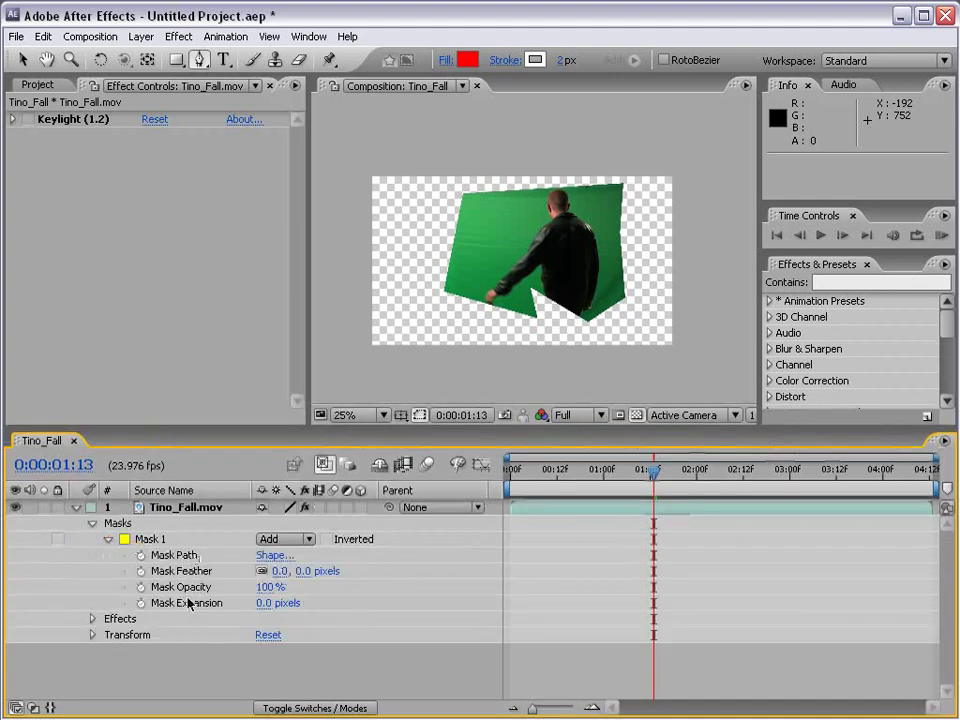
{"action": "left_click", "coordinate": [204, 580]}
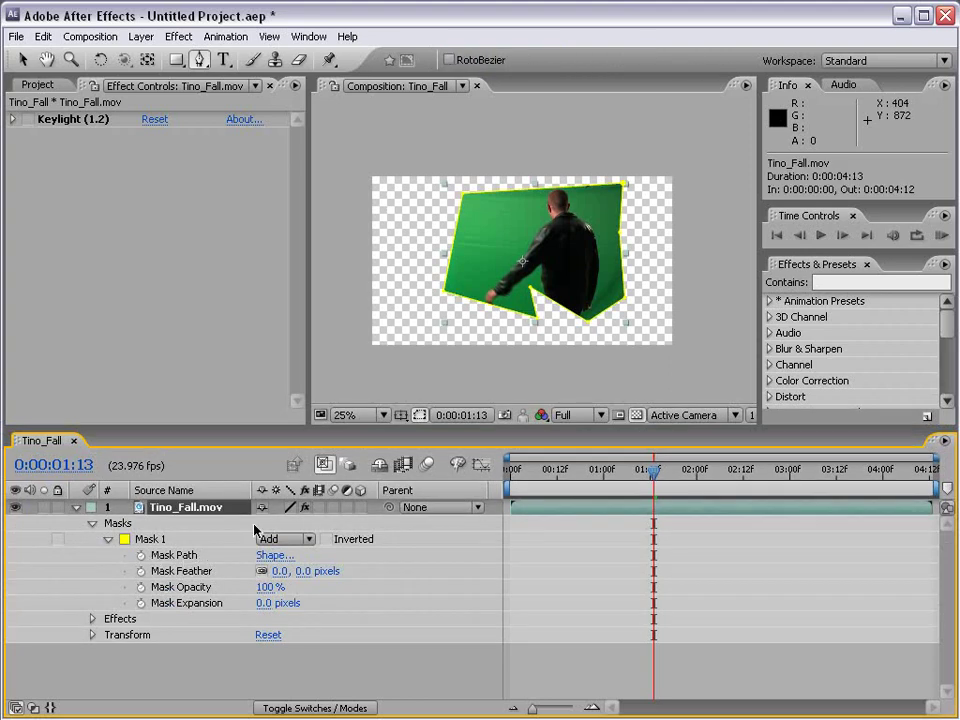
Try moving the mask's lower-left vertex upward, and undo the path edit.
{"action": "scroll", "coordinate": [439, 321], "scroll_direction": "up", "scroll_amount": 2}
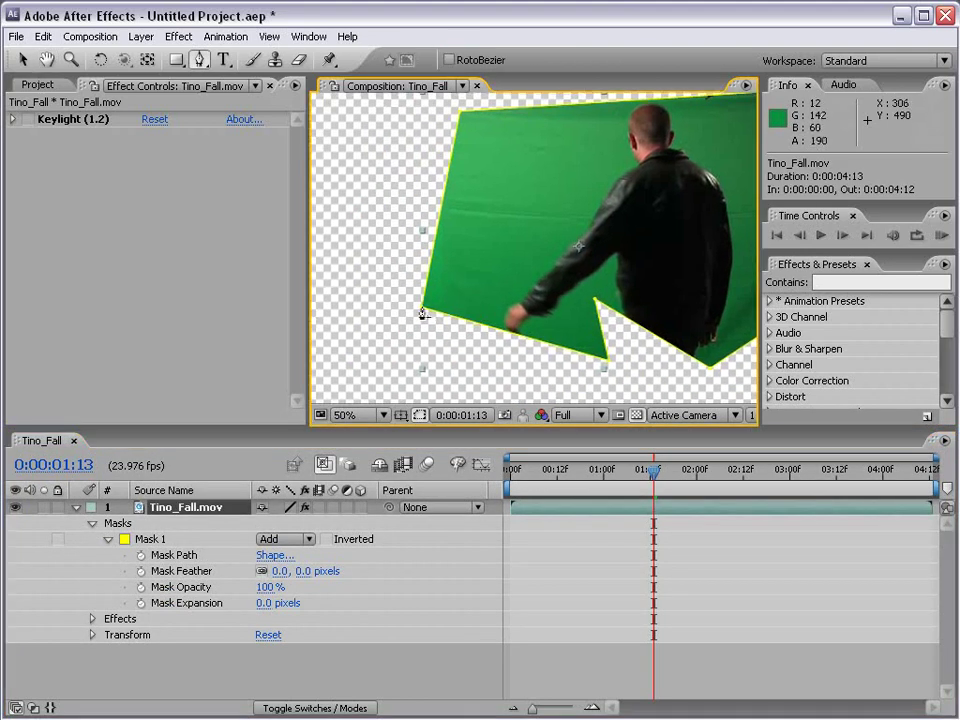
{"action": "key", "text": "v"}
{"action": "left_click_drag", "start_coordinate": [422, 312], "coordinate": [431, 268]}
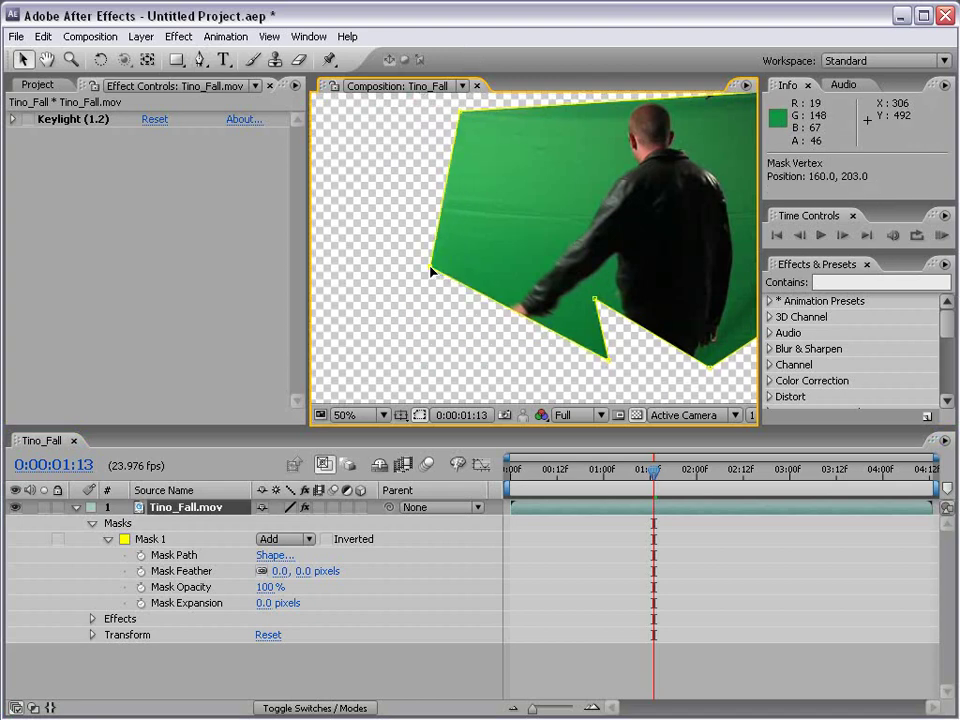
{"action": "key", "text": "ctrl+z"}
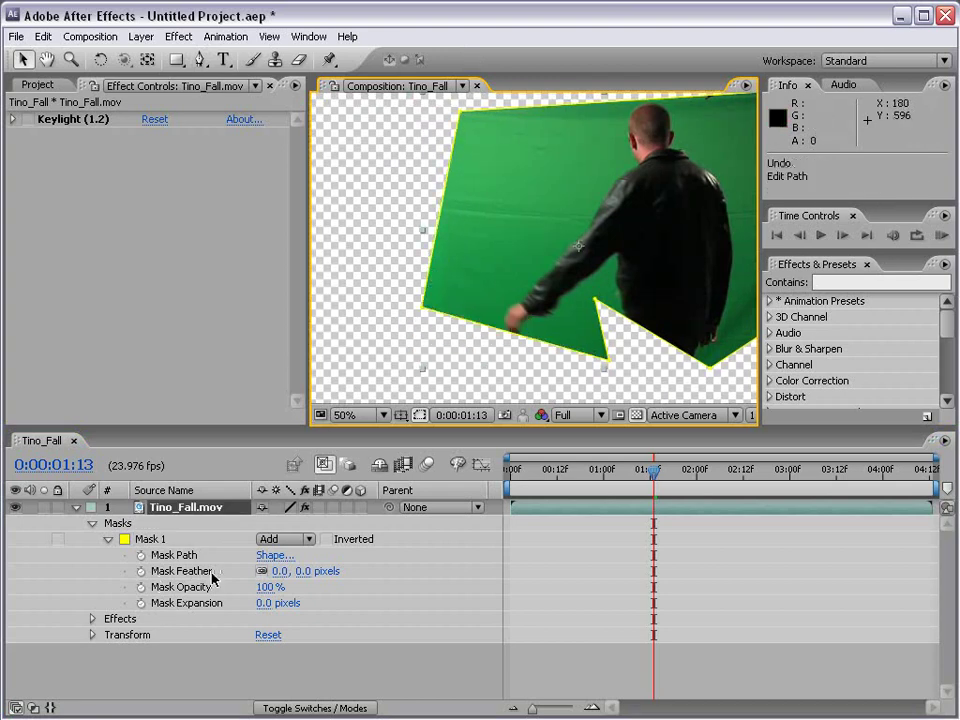
Set the Mask Feather of Mask 1 to 58 pixels and deselect the layer to check the softened edge.
{"action": "left_click_drag", "start_coordinate": [300, 572], "coordinate": [492, 585]}
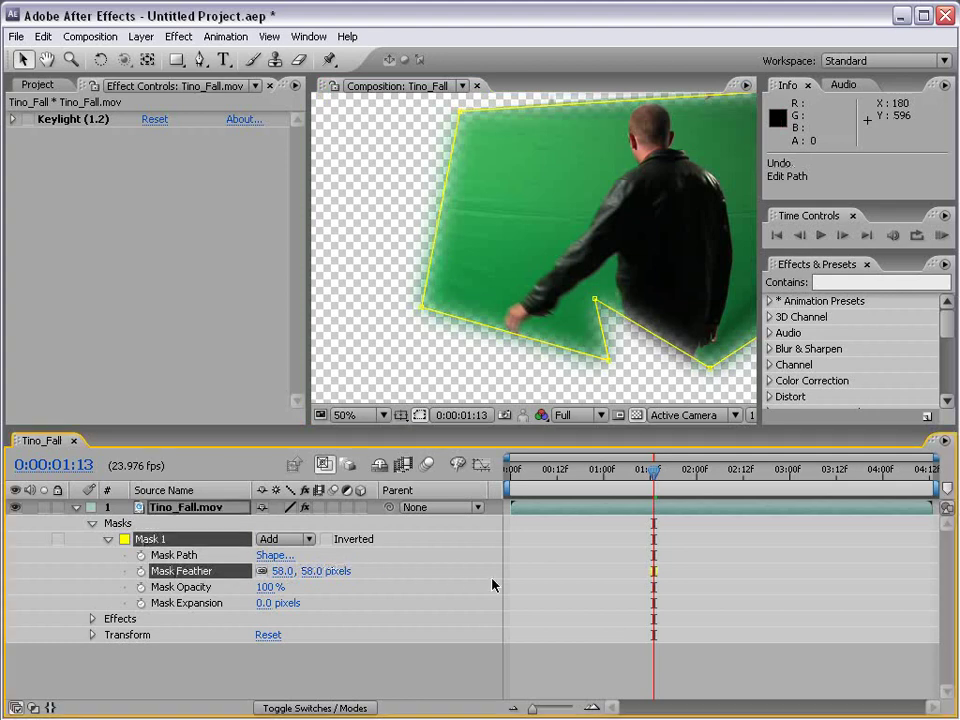
{"action": "left_click", "coordinate": [525, 442]}
{"action": "key", "text": "space"}
{"action": "left_click_drag", "start_coordinate": [650, 228], "coordinate": [558, 263]}
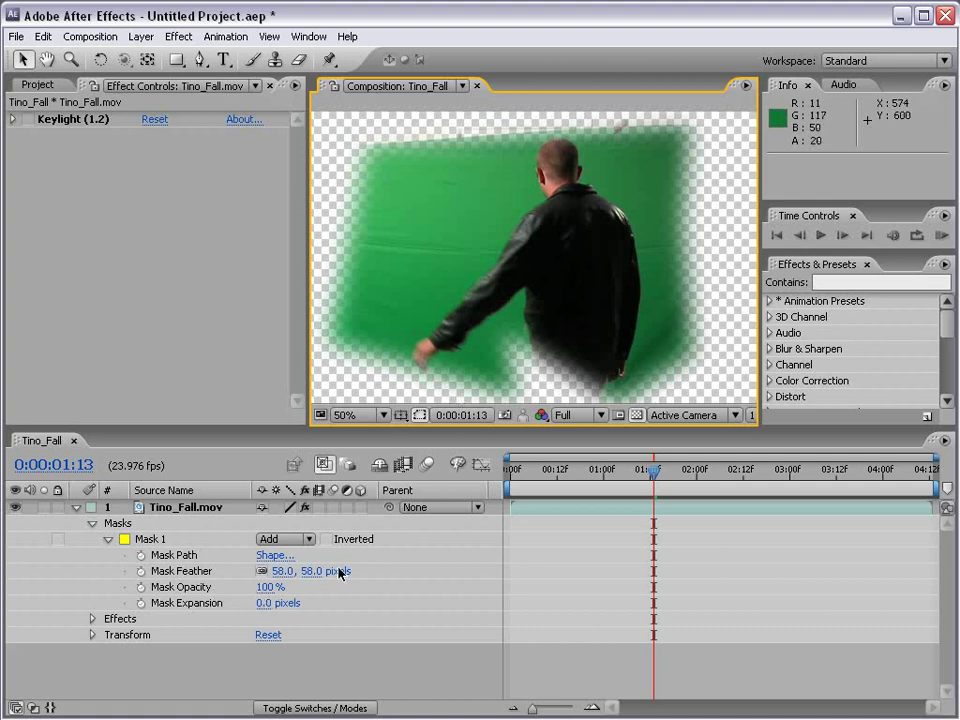
Try a Mask Expansion of -93 pixels on Mask 1, and undo the change.
{"action": "left_click_drag", "start_coordinate": [265, 606], "coordinate": [174, 604]}
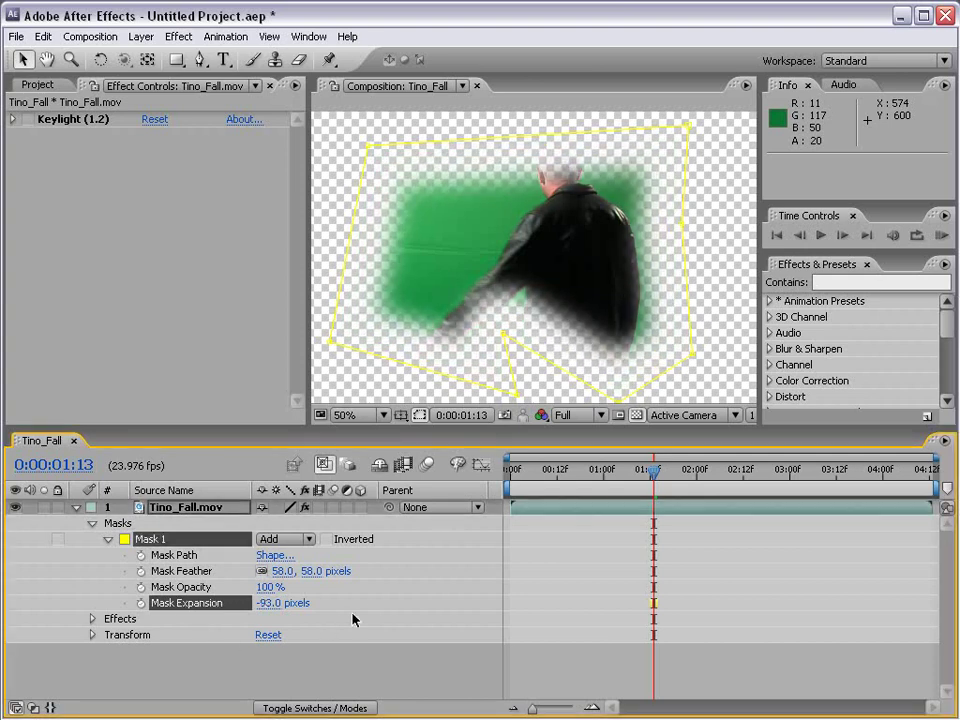
{"action": "key", "text": "ctrl+z"}
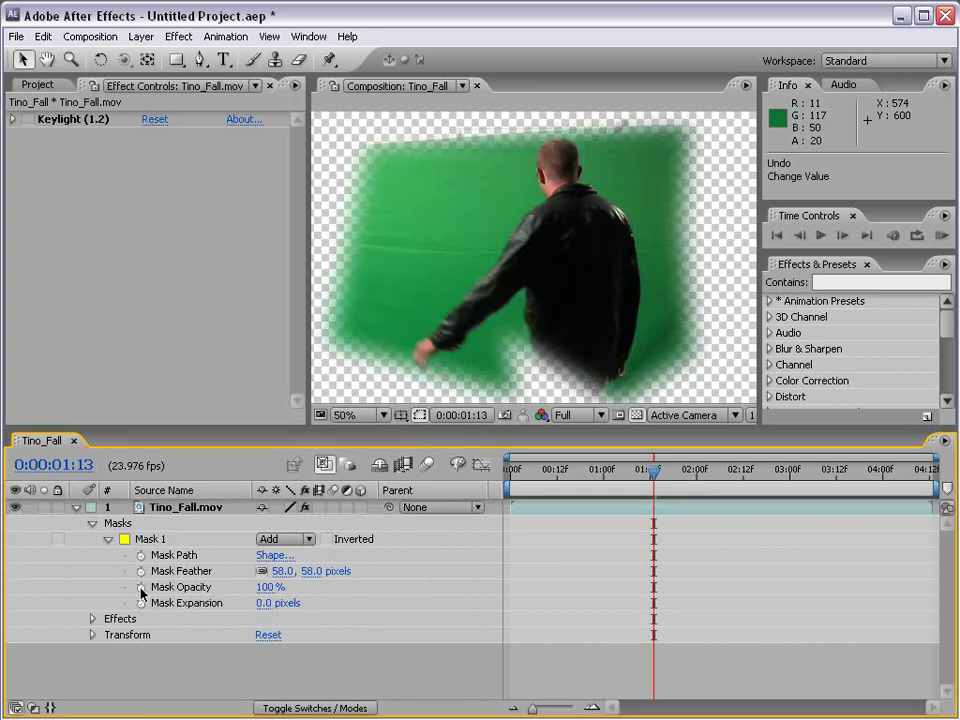
Animate the Mask Path of Mask 1 from 0:00:00:15 to 0:00:01:00, moving the upper-left, notch and lower-right vertices outward at 0:00:01:00.
{"action": "mouse_move", "coordinate": [553, 476]}
{"action": "left_mouse_down"}
{"action": "mouse_move", "coordinate": [534, 489]}
{"action": "mouse_move", "coordinate": [568, 486]}
{"action": "left_mouse_up"}
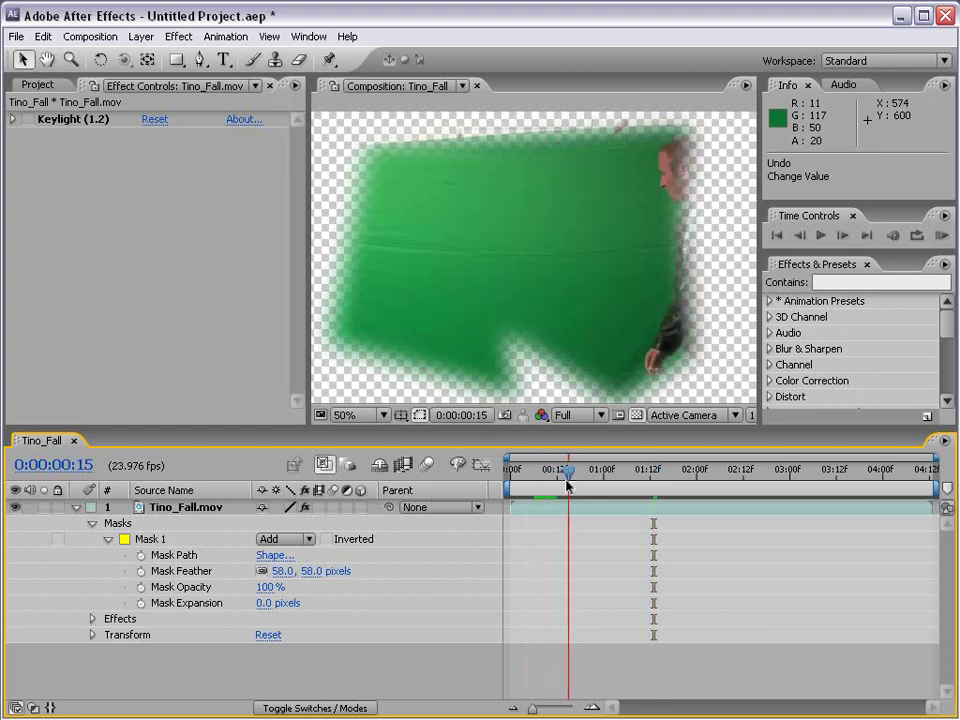
{"action": "left_click", "coordinate": [141, 556]}
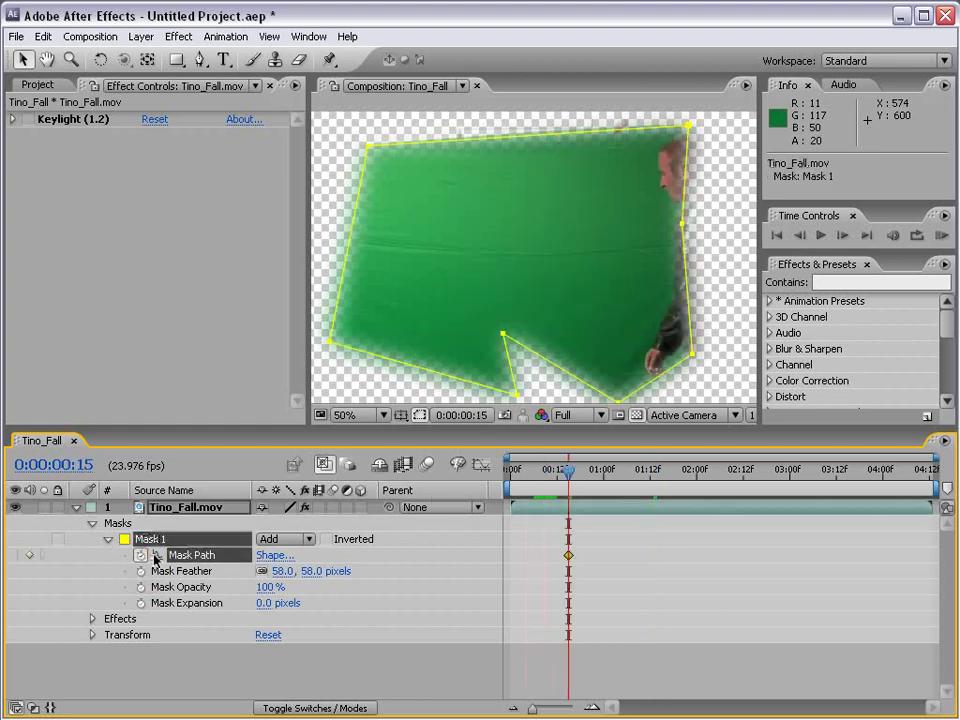
{"action": "left_click_drag", "start_coordinate": [585, 481], "coordinate": [604, 476]}
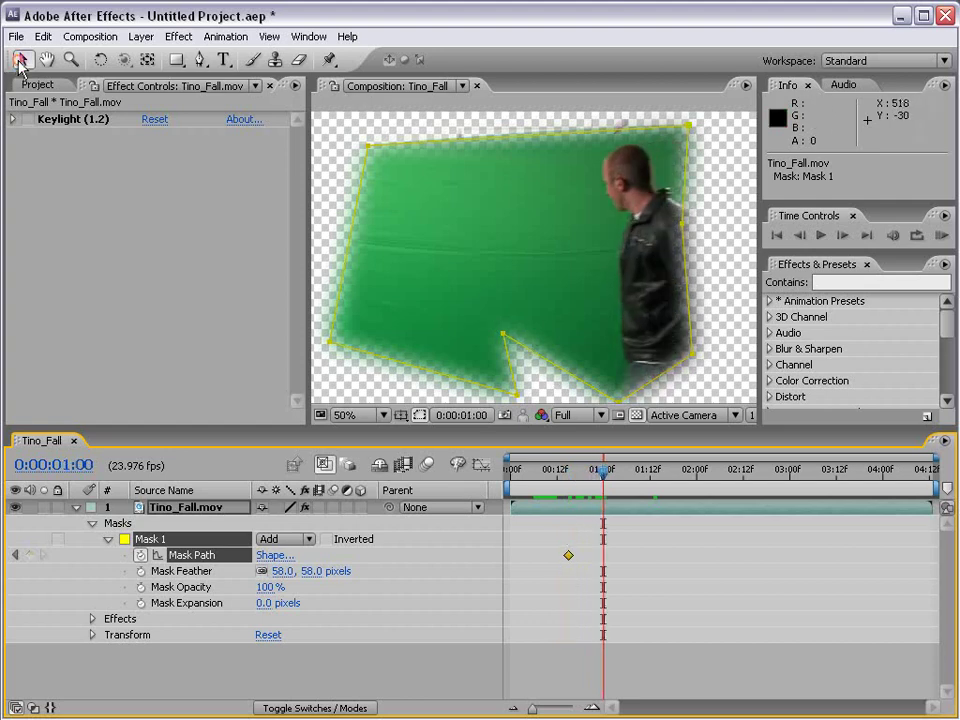
{"action": "left_click", "coordinate": [373, 158]}
{"action": "left_click_drag", "start_coordinate": [368, 147], "coordinate": [341, 125]}
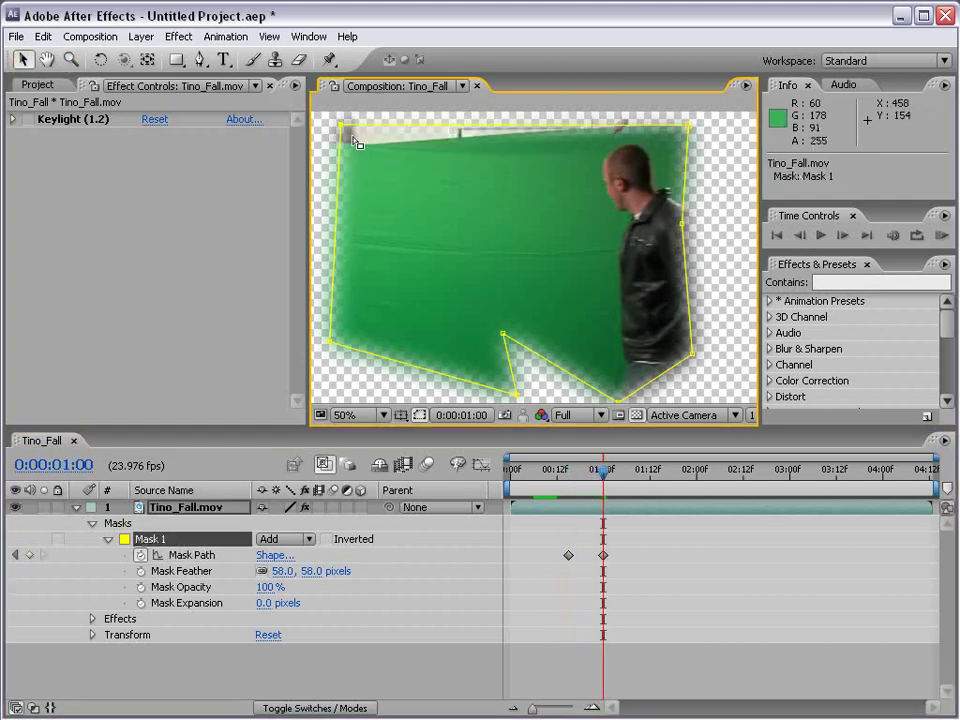
{"action": "left_click_drag", "start_coordinate": [501, 335], "coordinate": [567, 385]}
{"action": "key", "text": "comma"}
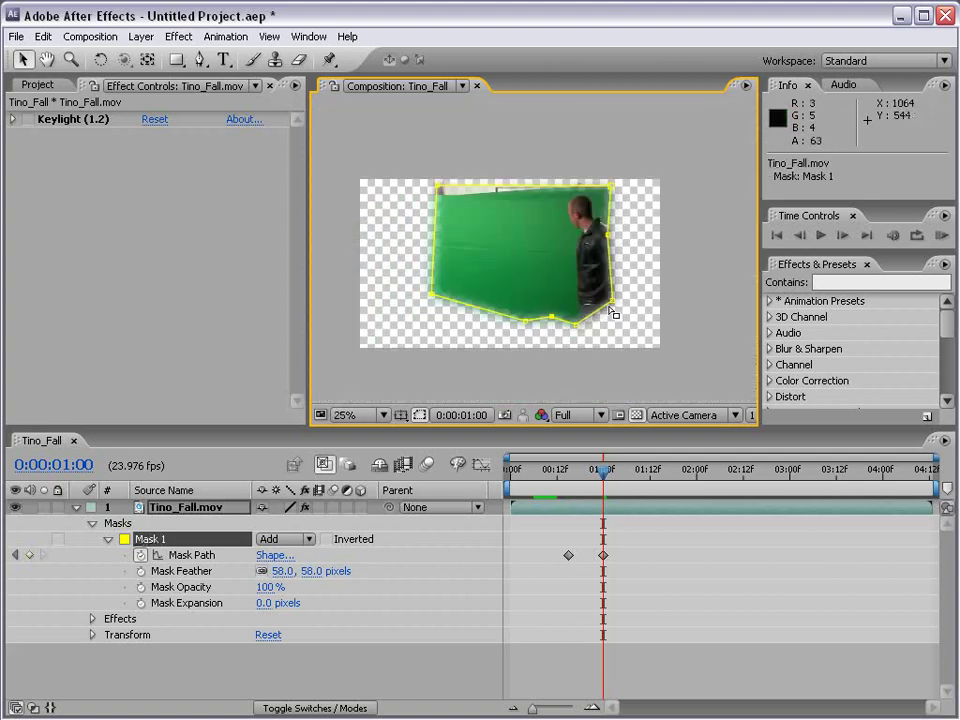
{"action": "left_click_drag", "start_coordinate": [612, 301], "coordinate": [632, 300]}
{"action": "left_click", "coordinate": [596, 470]}
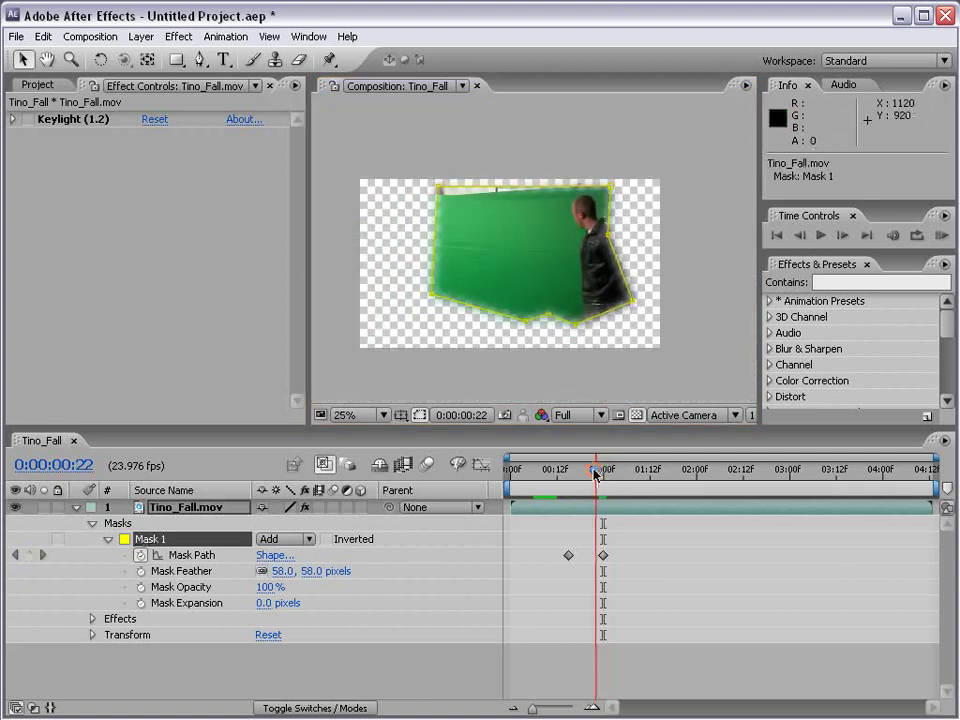
{"action": "mouse_move", "coordinate": [594, 473]}
{"action": "left_mouse_down"}
{"action": "mouse_move", "coordinate": [572, 473]}
{"action": "mouse_move", "coordinate": [596, 476]}
{"action": "left_mouse_up"}
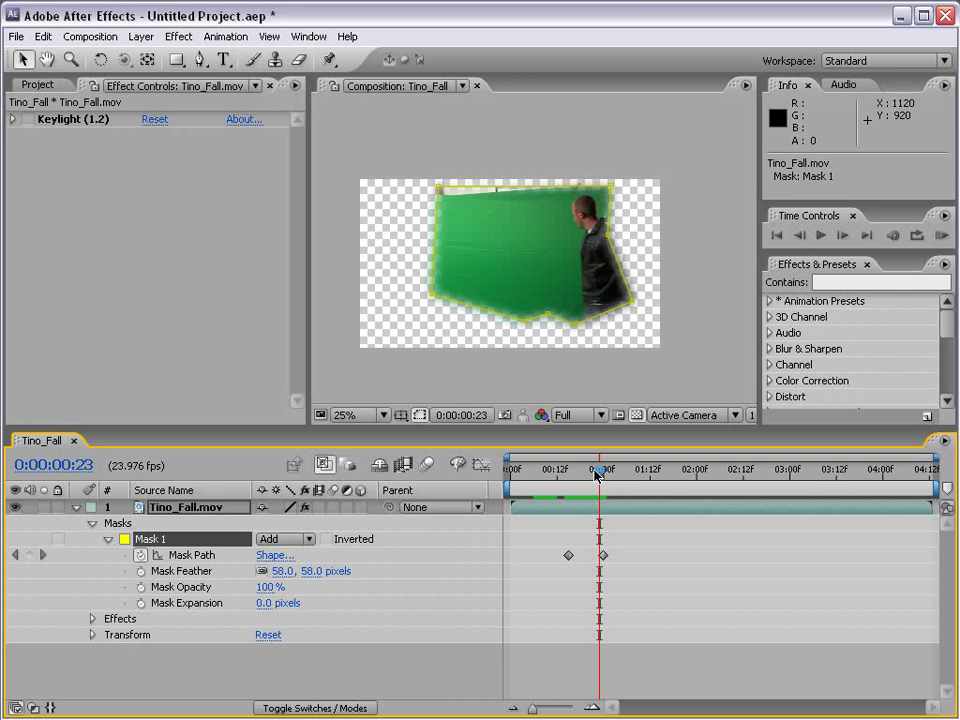
{"action": "left_click", "coordinate": [572, 644]}
Delete Mask 1 from the Tino_Fall.mov layer and re-enable its Keylight effect.
{"action": "left_click", "coordinate": [152, 540]}
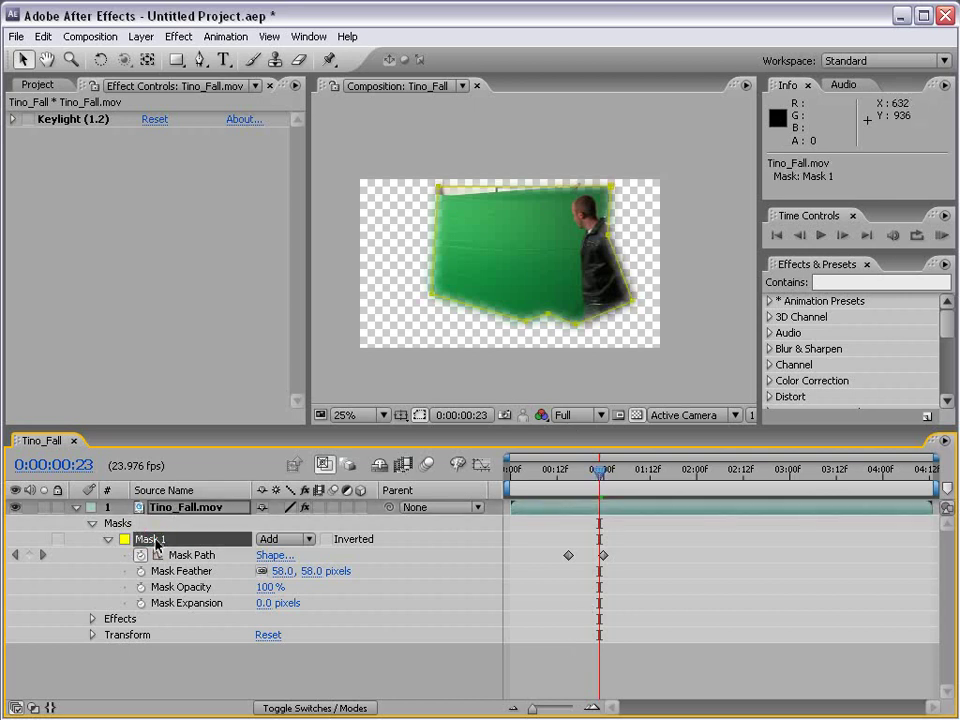
{"action": "key", "text": "Delete"}
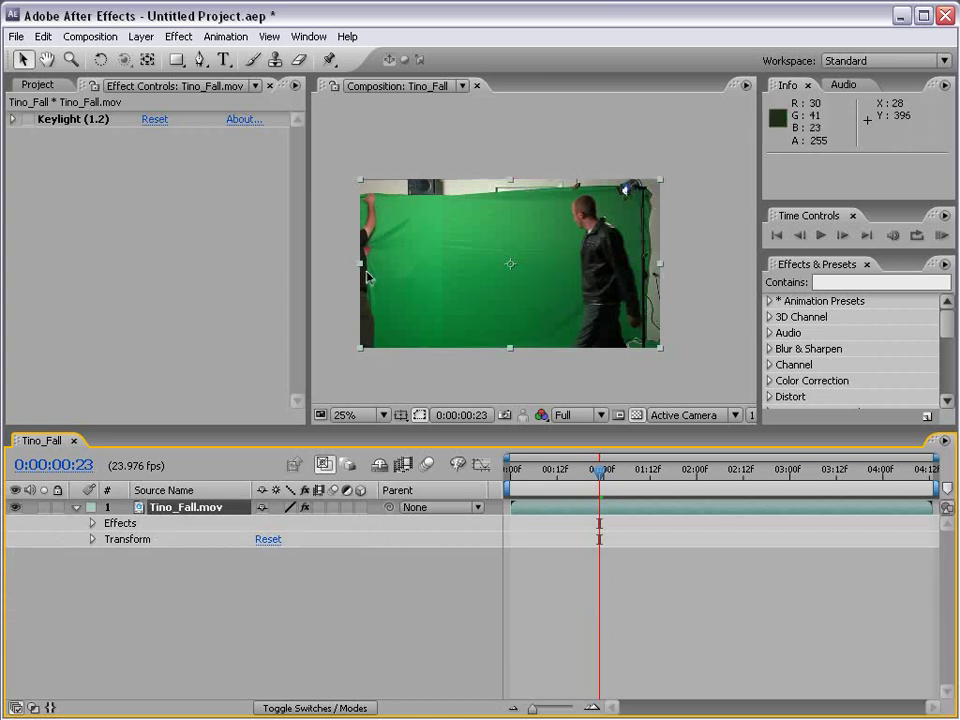
{"action": "left_click", "coordinate": [28, 119]}
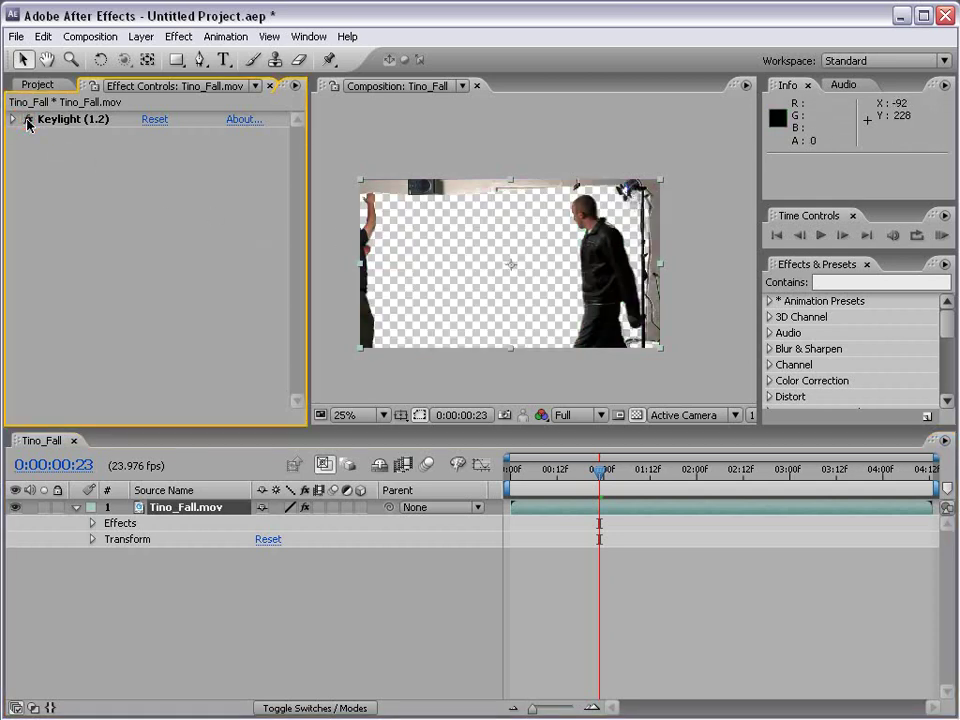
Start a Pen mask on Tino_Fall.mov at 0:00:01:14, from below the frame beside the actor's legs toward the foot of the light stand.
{"action": "left_click", "coordinate": [199, 59]}
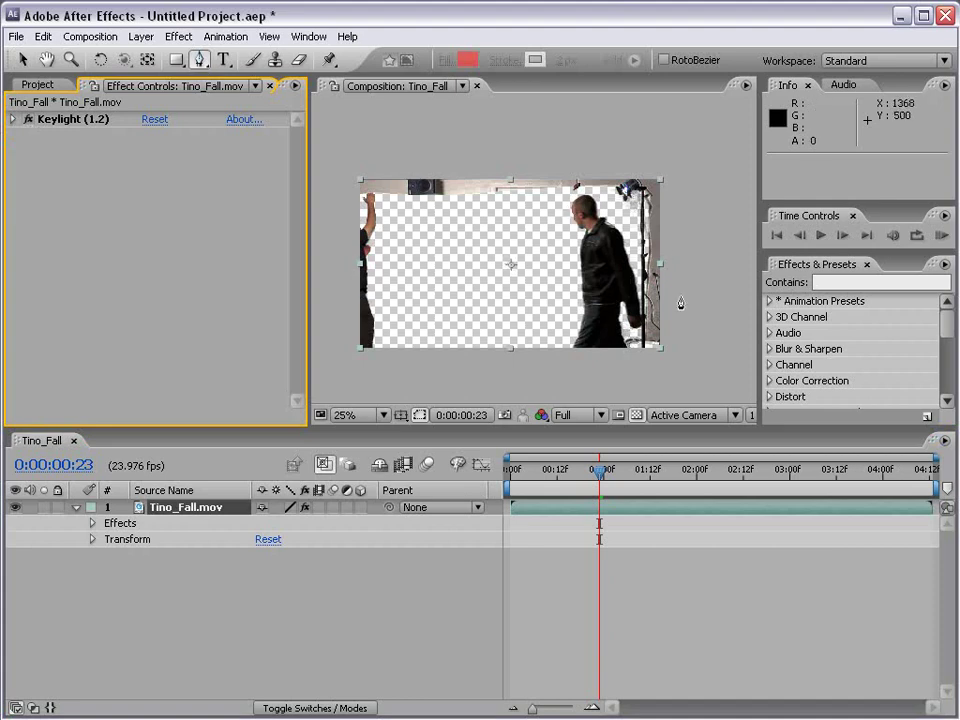
{"action": "left_click_drag", "start_coordinate": [630, 469], "coordinate": [659, 473]}
{"action": "scroll", "coordinate": [622, 375], "scroll_direction": "up", "scroll_amount": 1}
{"action": "key", "text": "space"}
{"action": "left_click_drag", "start_coordinate": [618, 373], "coordinate": [584, 283]}
{"action": "left_click", "coordinate": [642, 375]}
{"action": "left_click", "coordinate": [664, 333]}
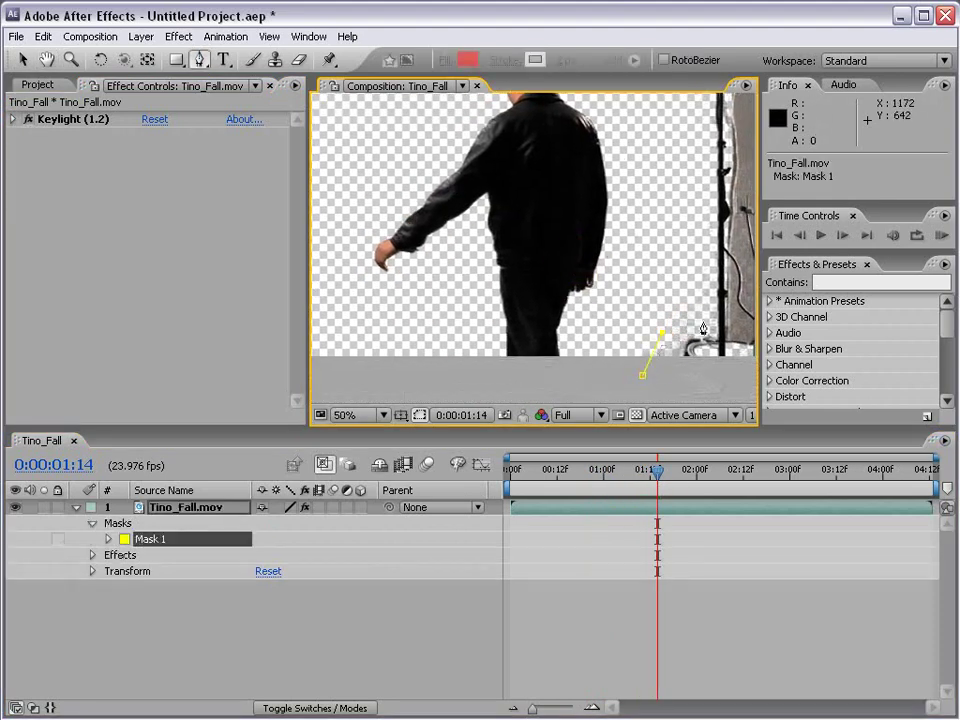
{"action": "left_click", "coordinate": [706, 318]}
Continue the mask up inside the light stand and along the backdrop's upper edge, close it around the actor below the frame, and deselect it.
{"action": "key", "text": "space"}
{"action": "left_click_drag", "start_coordinate": [703, 115], "coordinate": [703, 224]}
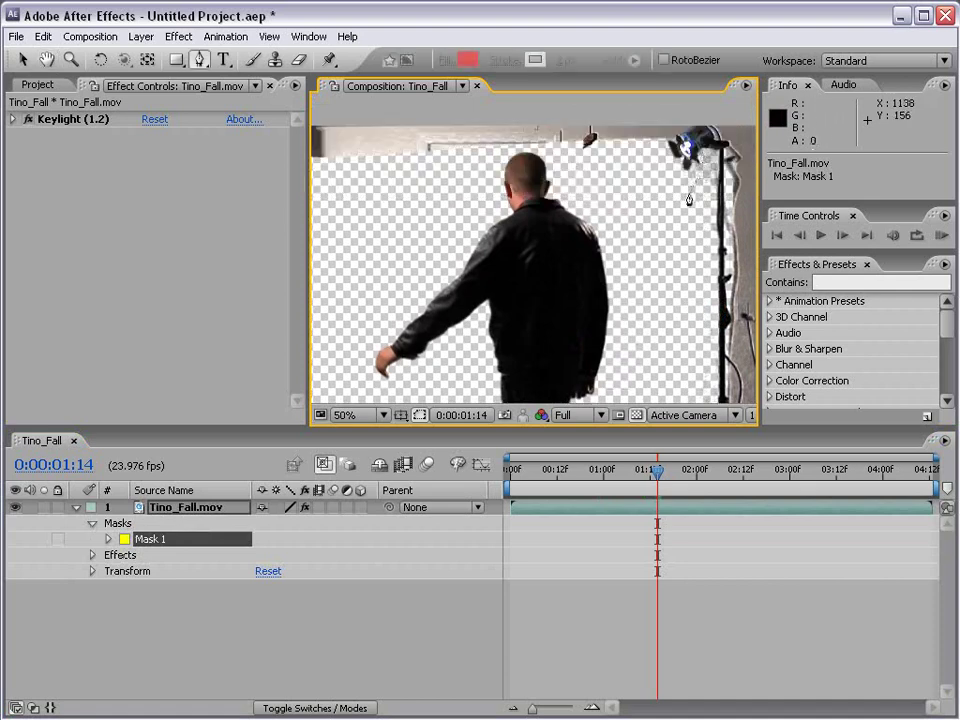
{"action": "left_click", "coordinate": [640, 144]}
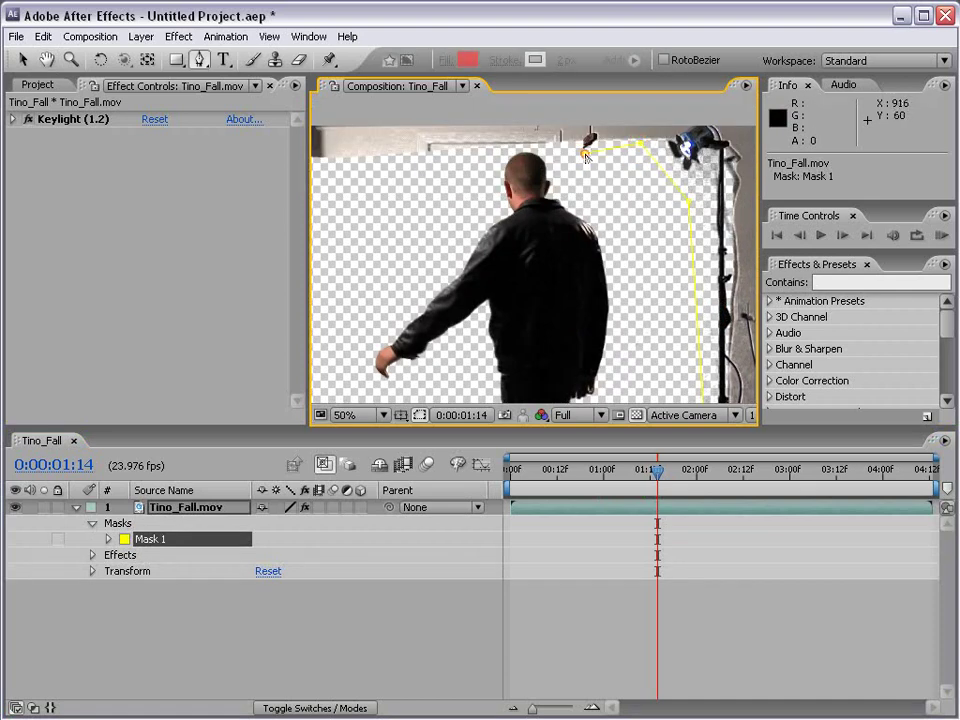
{"action": "key", "text": "space"}
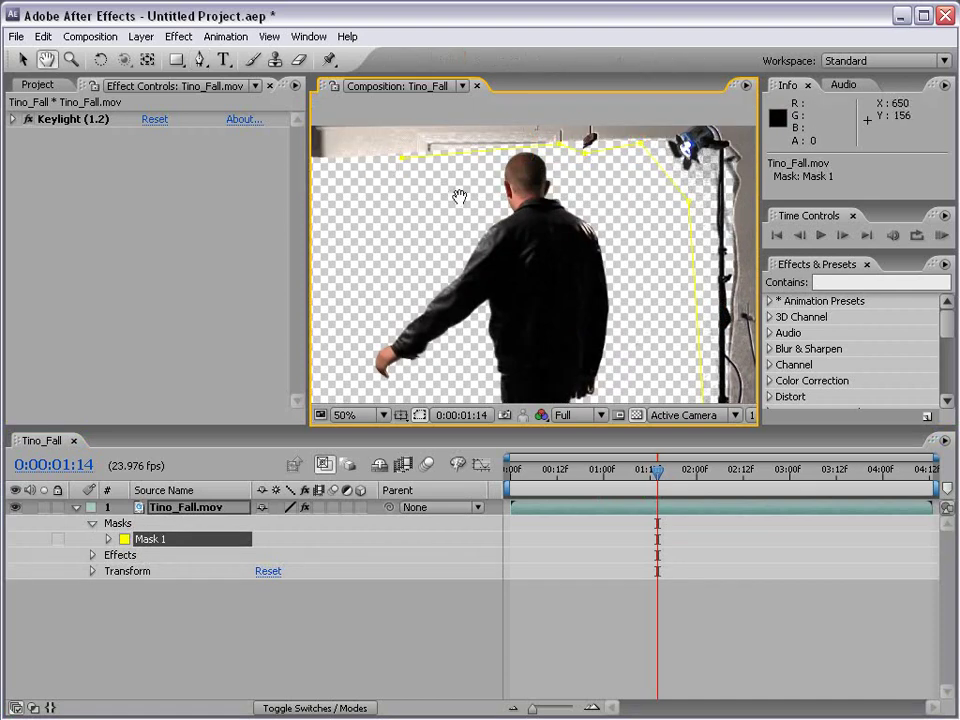
{"action": "scroll", "coordinate": [475, 220], "scroll_direction": "down", "scroll_amount": 2}
{"action": "left_click_drag", "start_coordinate": [484, 232], "coordinate": [507, 219]}
{"action": "left_click", "coordinate": [403, 200]}
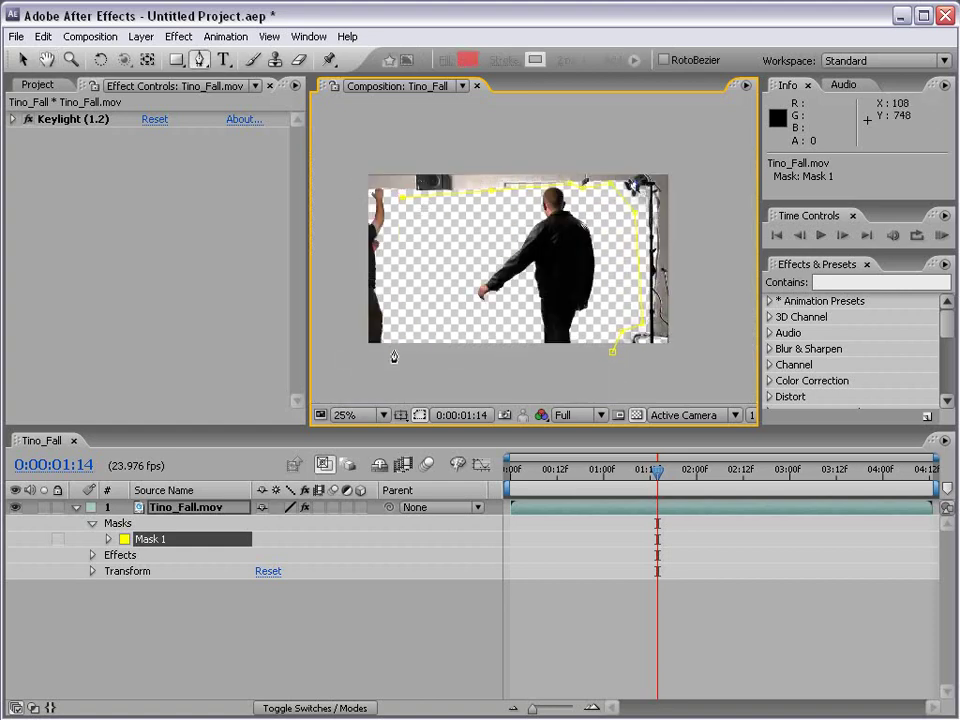
{"action": "left_click", "coordinate": [612, 353]}
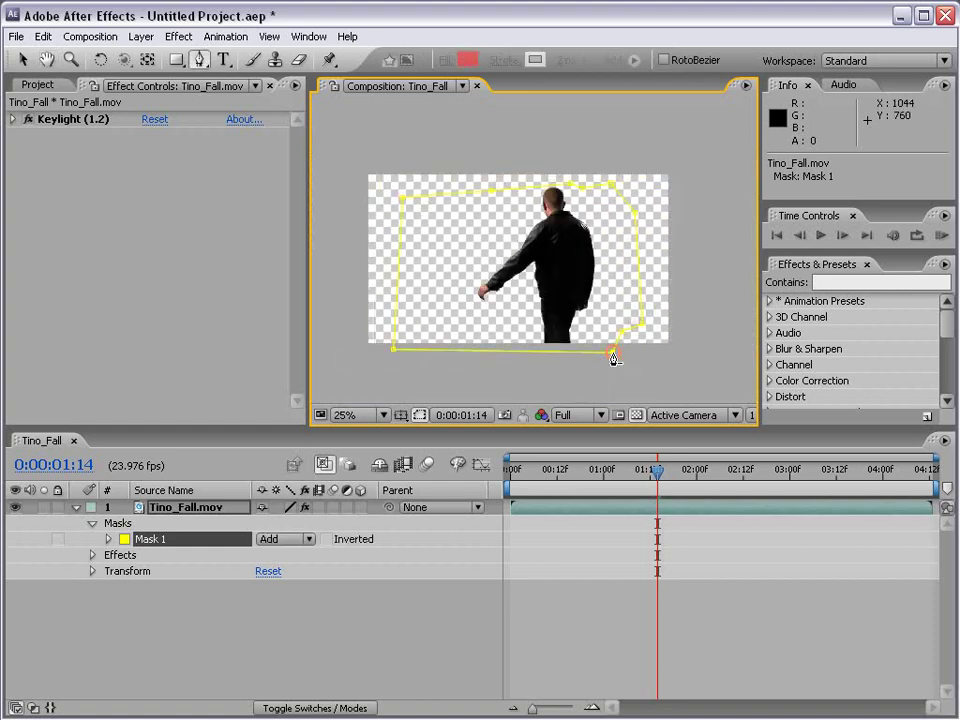
{"action": "key", "text": "v"}
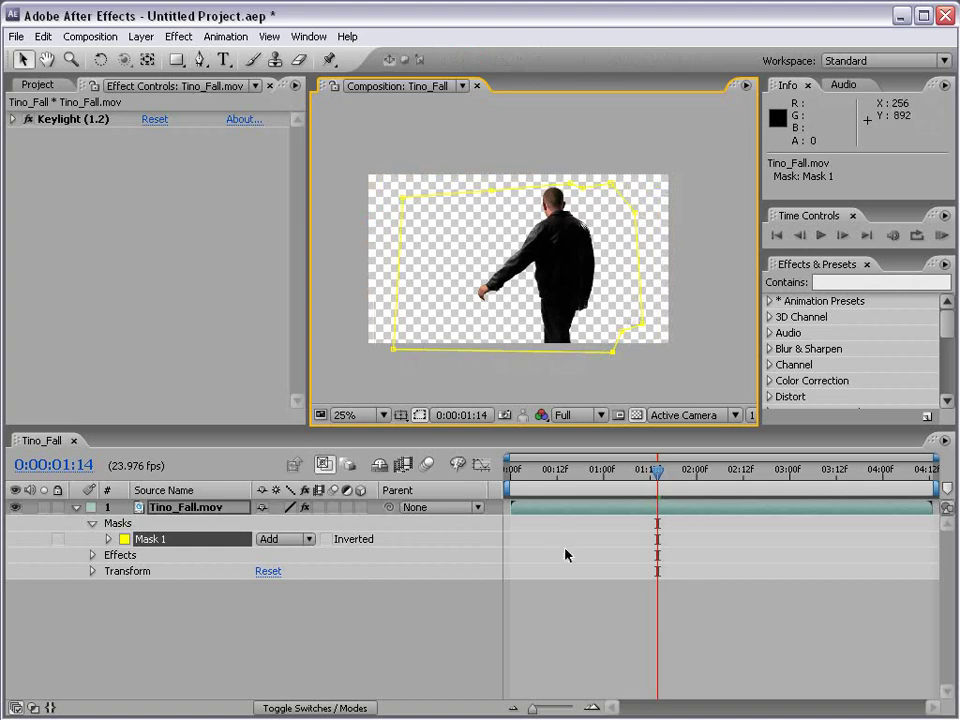
{"action": "left_click", "coordinate": [568, 555]}
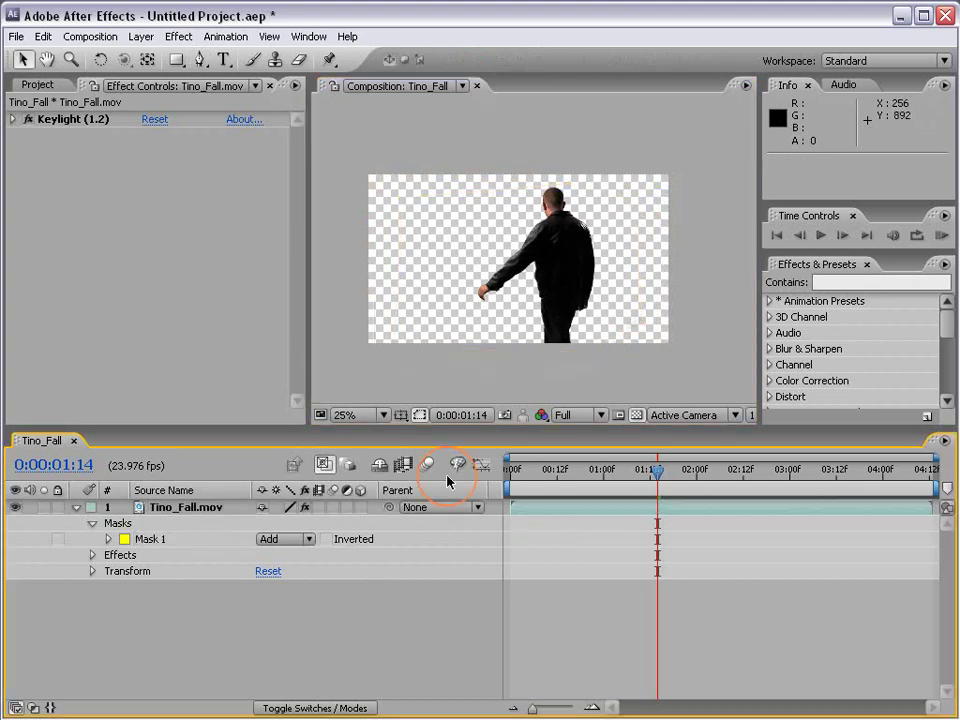
{"action": "left_click", "coordinate": [604, 512]}
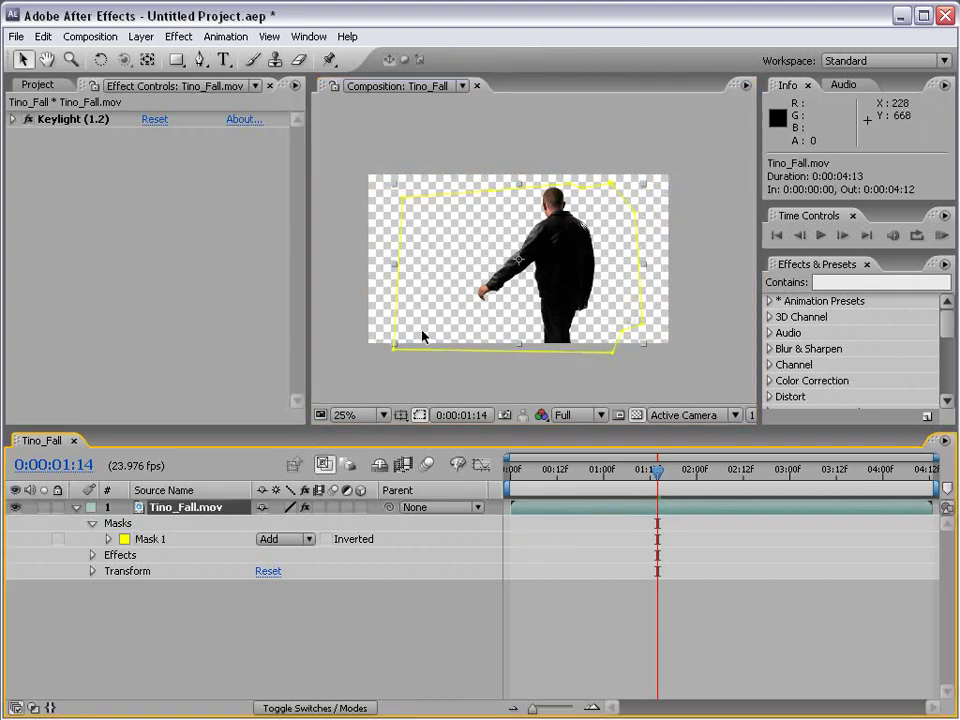
{"action": "left_click", "coordinate": [545, 384]}
{"action": "key", "text": "g"}
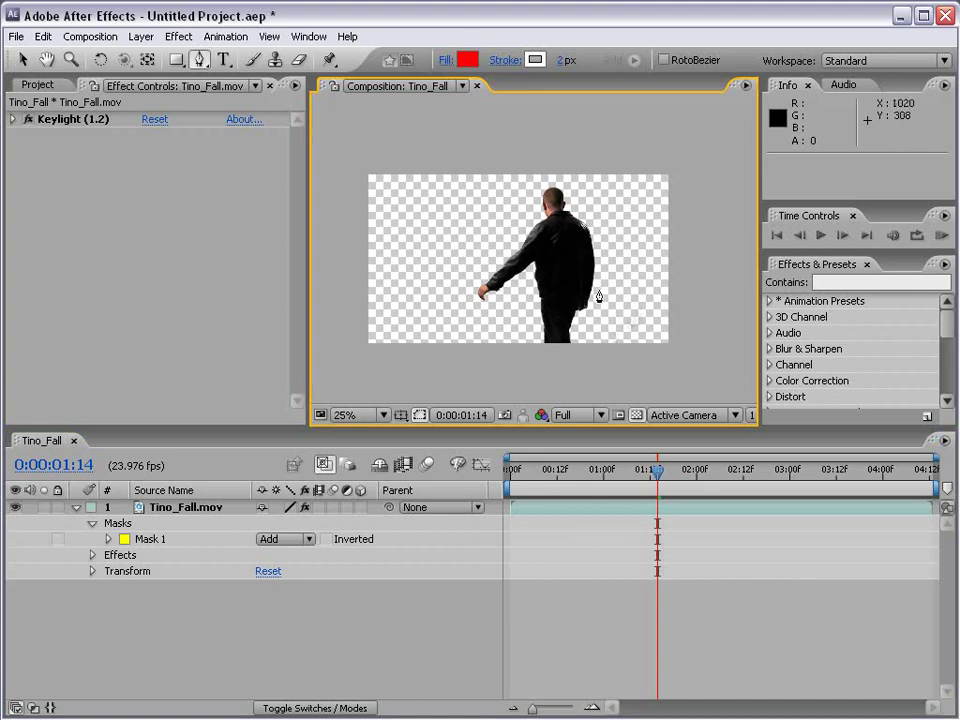
Add Explosion_01.mov from the Explosions folder of Action Movie Essentials to the composition, beneath the Tino_Fall.mov layer.
{"action": "left_click", "coordinate": [38, 85]}
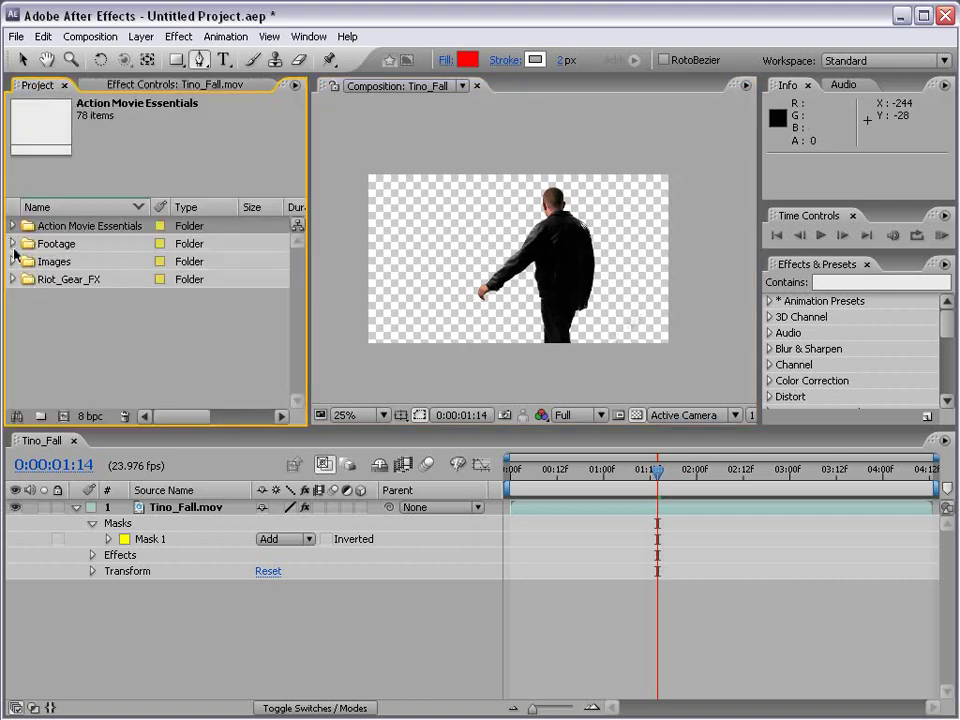
{"action": "left_click", "coordinate": [13, 227]}
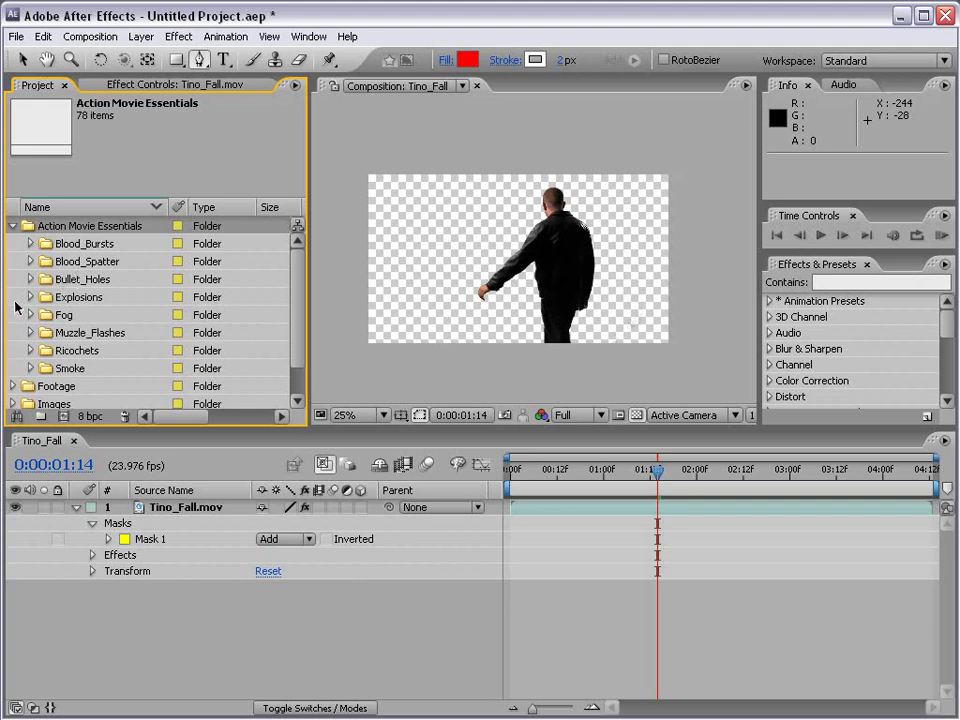
{"action": "left_click", "coordinate": [31, 297]}
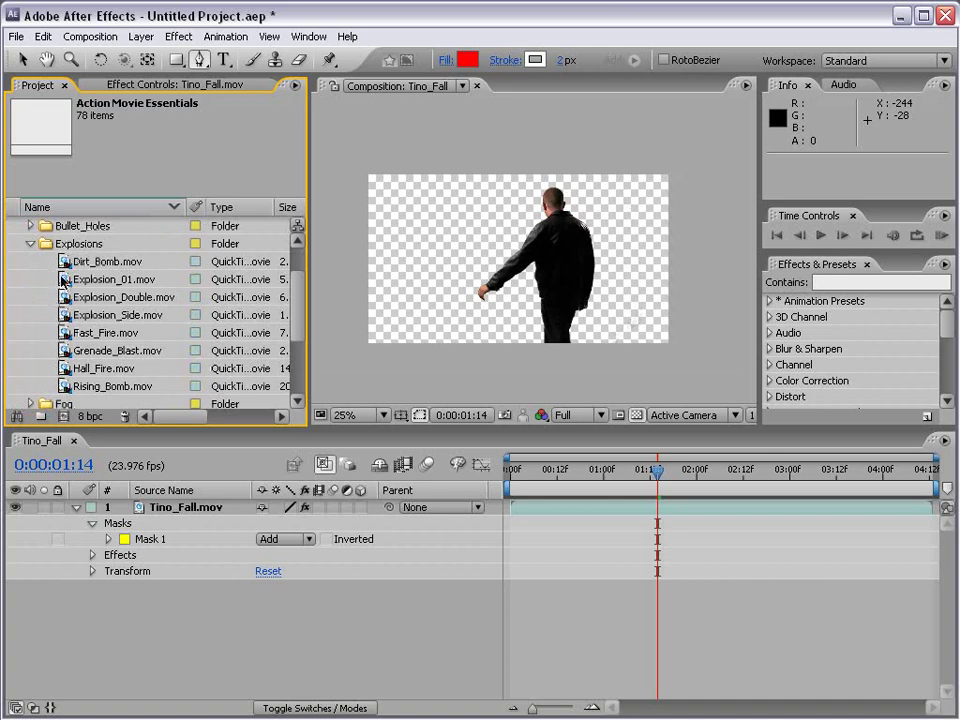
{"action": "left_click_drag", "start_coordinate": [62, 281], "coordinate": [556, 592]}
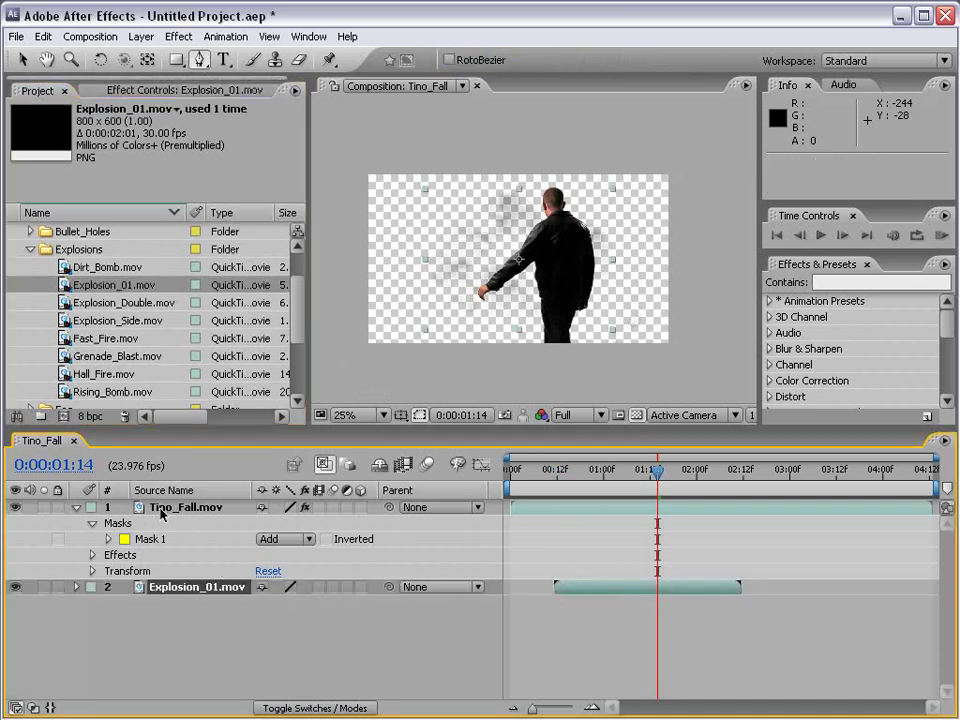
Shift the Explosion_01.mov layer to start at 0:00:02:23 and enlarge it to about 325% behind the actor.
{"action": "left_click_drag", "start_coordinate": [657, 472], "coordinate": [791, 490]}
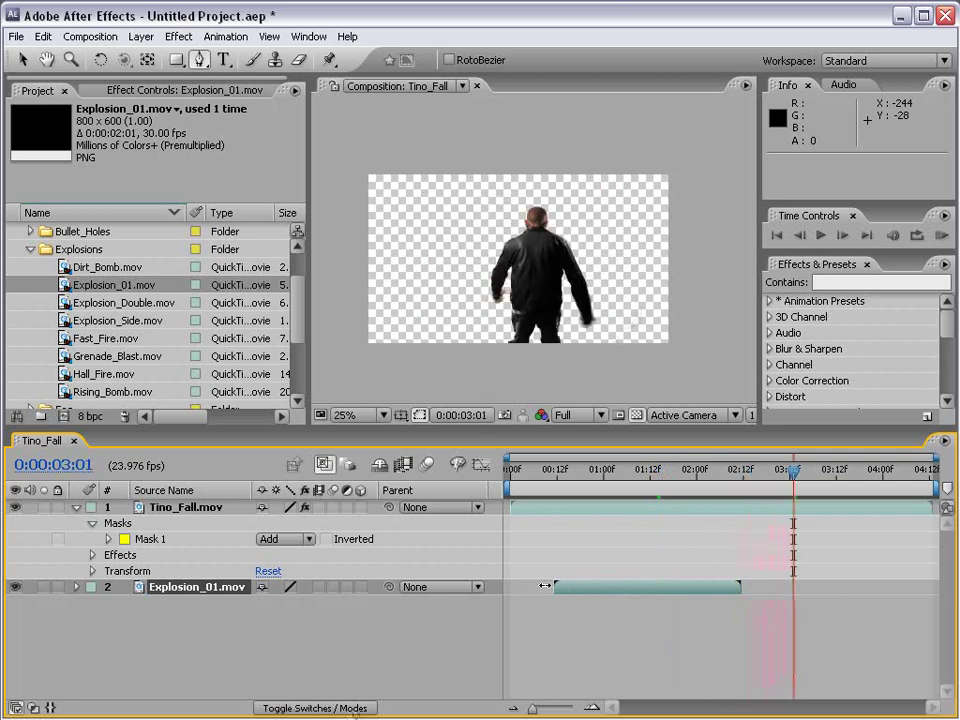
{"action": "left_click_drag", "start_coordinate": [574, 589], "coordinate": [809, 590]}
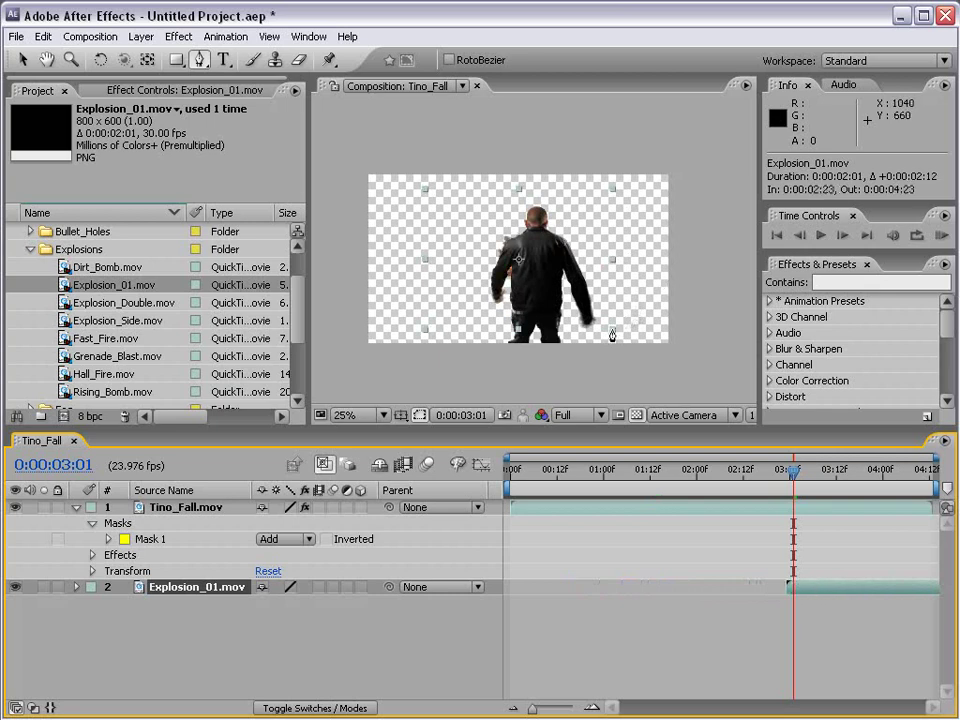
{"action": "key", "text": "v"}
{"action": "left_click_drag", "start_coordinate": [612, 337], "coordinate": [820, 505]}
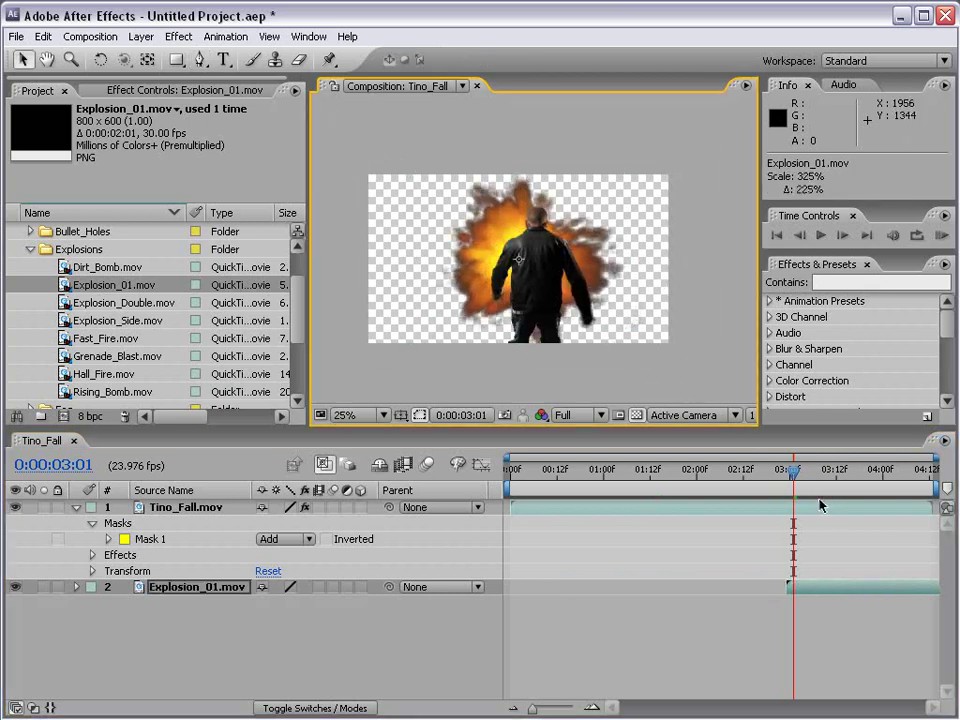
Turn off the transparency grid, check the explosion behind the actor around 0:00:03:09, and collapse the Tino_Fall.mov layer's properties.
{"action": "left_click", "coordinate": [638, 416]}
{"action": "left_click_drag", "start_coordinate": [793, 479], "coordinate": [828, 482]}
{"action": "key", "text": "period"}
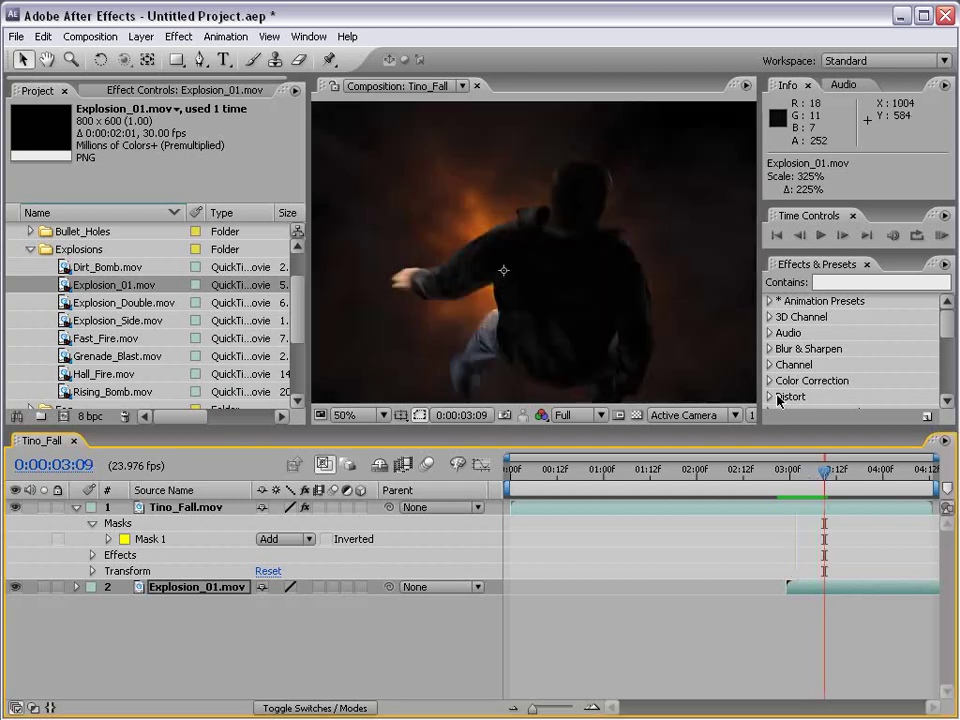
{"action": "key", "text": "comma"}
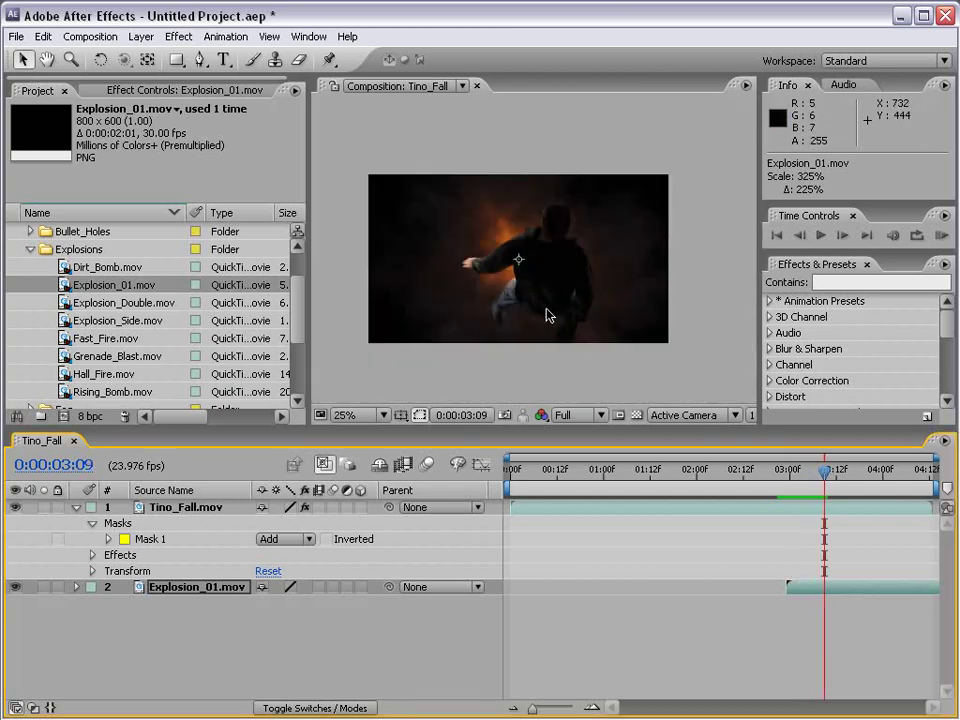
{"action": "left_click", "coordinate": [77, 508]}
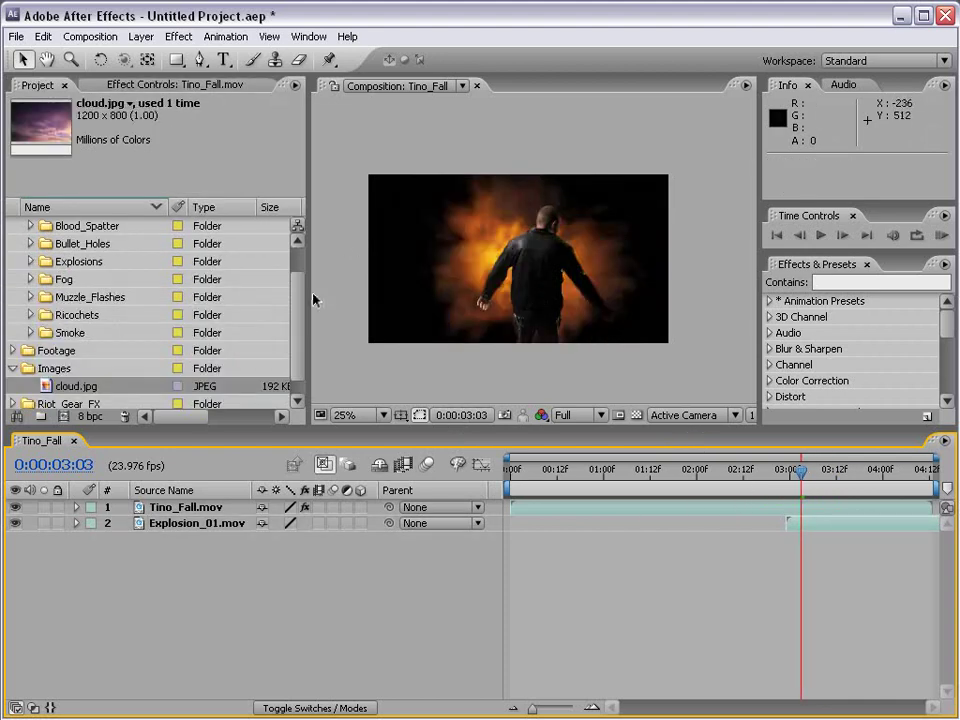
Add Paint_01.mov from the Paint_Splatter folder of Riot_Gear_FX to the composition, above the Tino_Fall.mov layer.
{"action": "scroll", "coordinate": [229, 242], "scroll_direction": "up", "scroll_amount": 2}
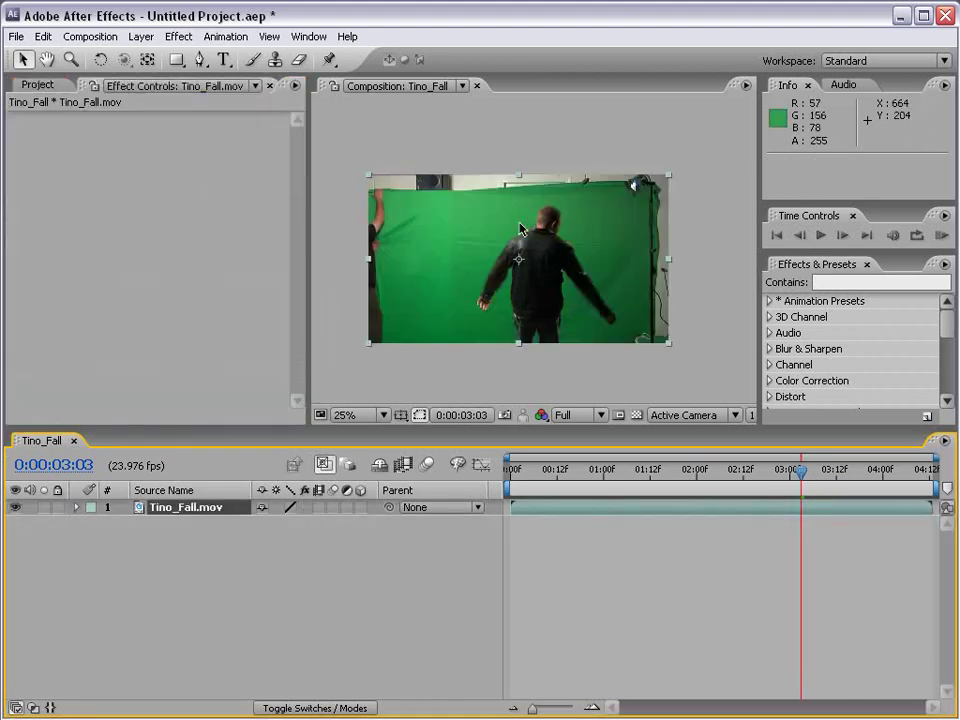
{"action": "left_click", "coordinate": [40, 86]}
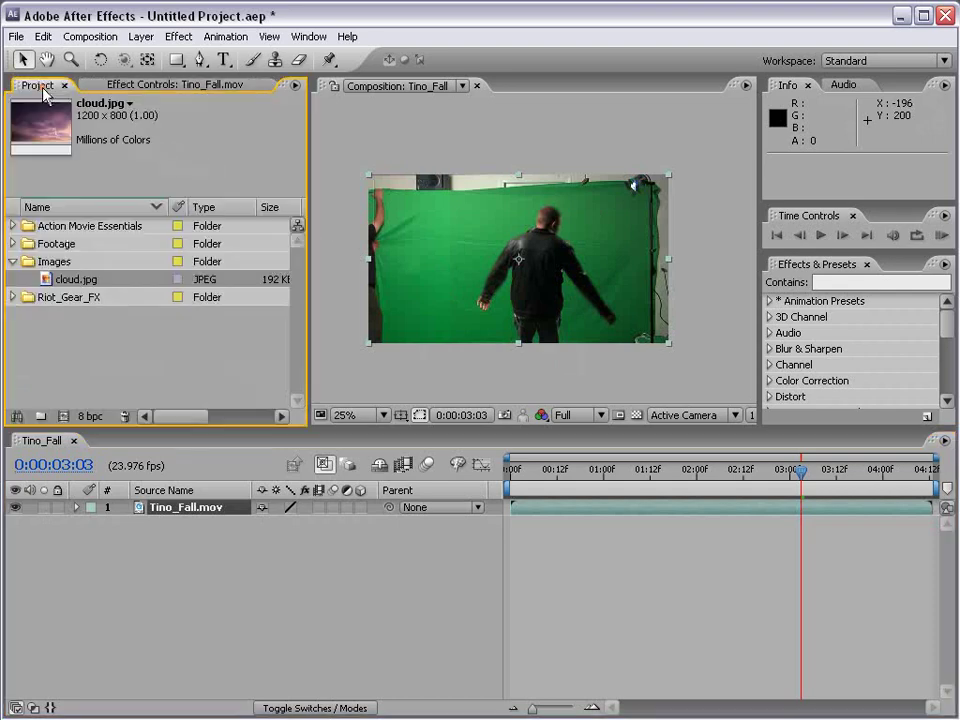
{"action": "left_click", "coordinate": [13, 262]}
{"action": "left_click", "coordinate": [13, 279]}
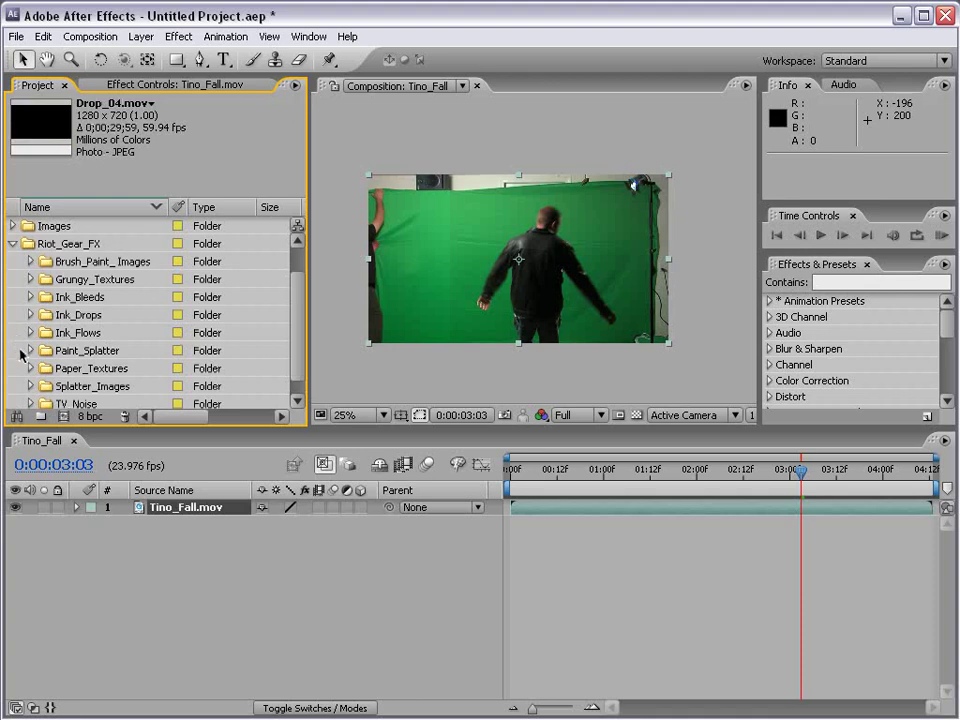
{"action": "left_click", "coordinate": [31, 352]}
{"action": "scroll", "coordinate": [26, 268], "scroll_direction": "down", "scroll_amount": 2}
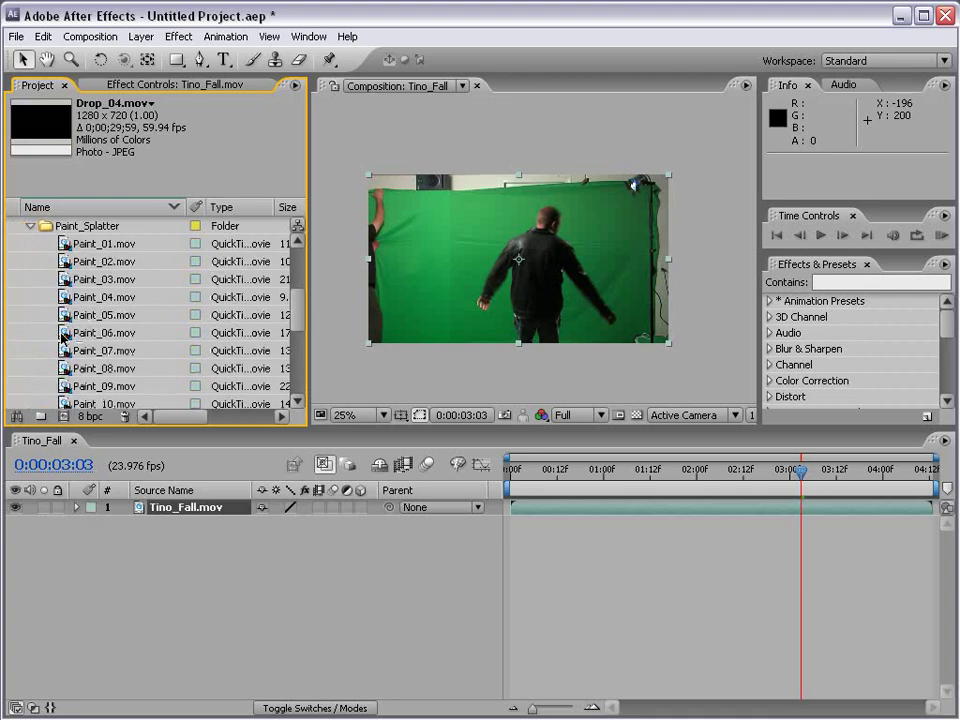
{"action": "left_click_drag", "start_coordinate": [62, 246], "coordinate": [521, 276]}
{"action": "scroll", "coordinate": [486, 378], "scroll_direction": "up", "scroll_amount": 1}
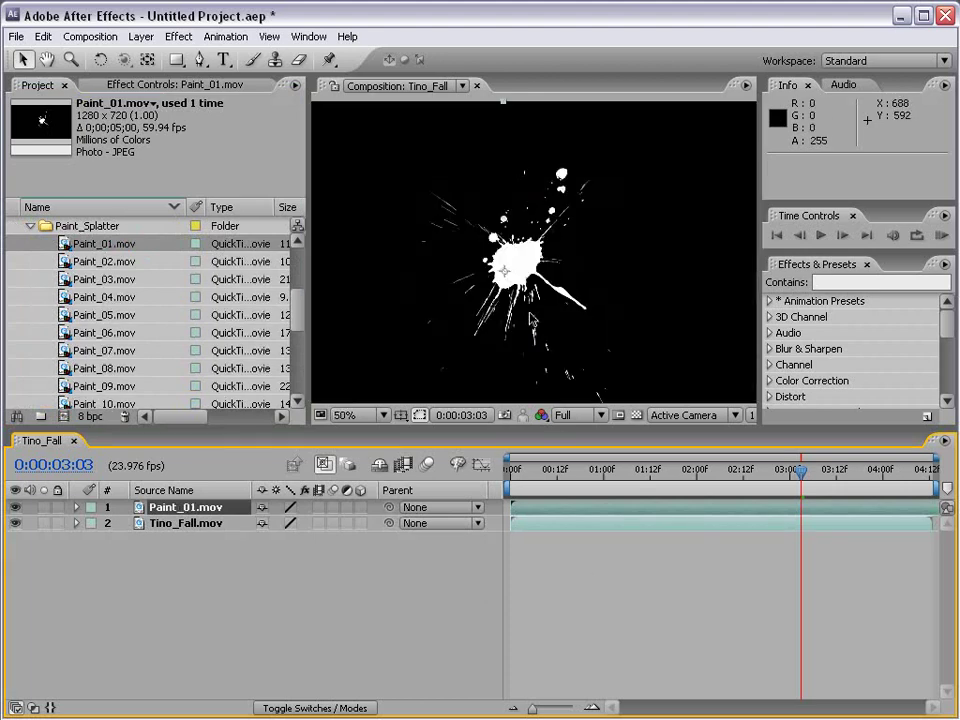
Go to 0:00:00:11 and display the layers' blending modes, keeping Paint_01.mov on Normal.
{"action": "left_click", "coordinate": [578, 565]}
{"action": "left_click_drag", "start_coordinate": [528, 471], "coordinate": [553, 483]}
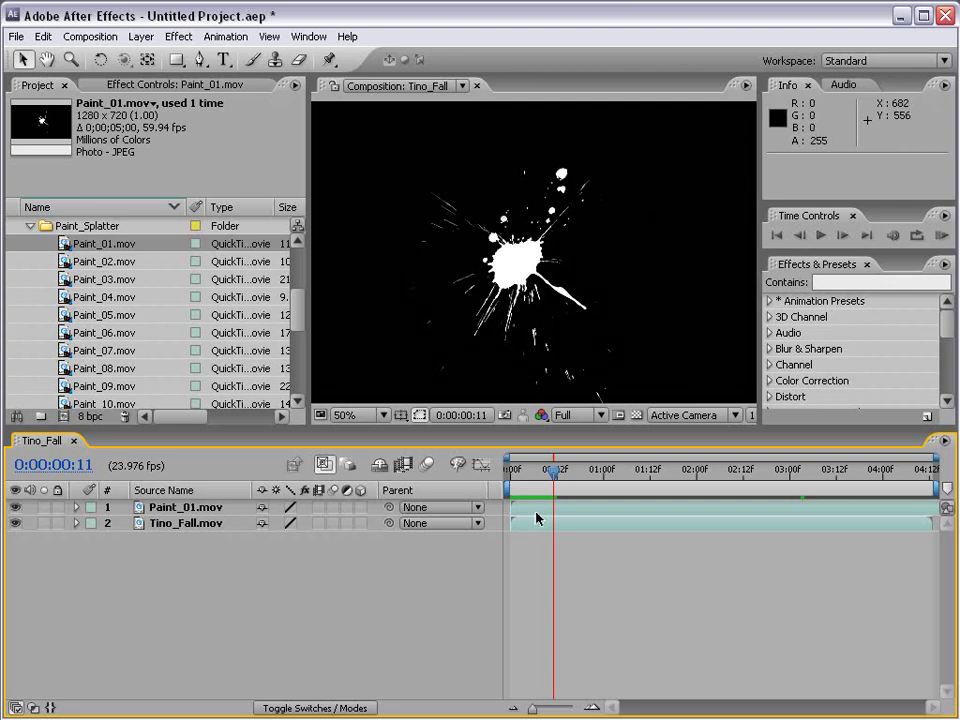
{"action": "key", "text": "F4"}
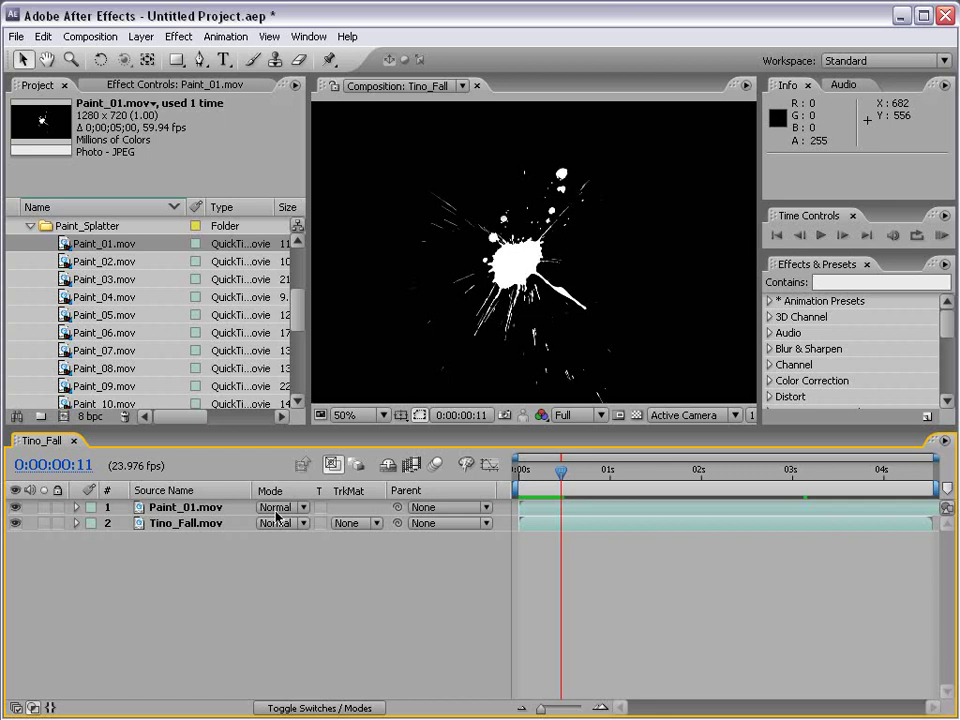
{"action": "left_click", "coordinate": [277, 513]}
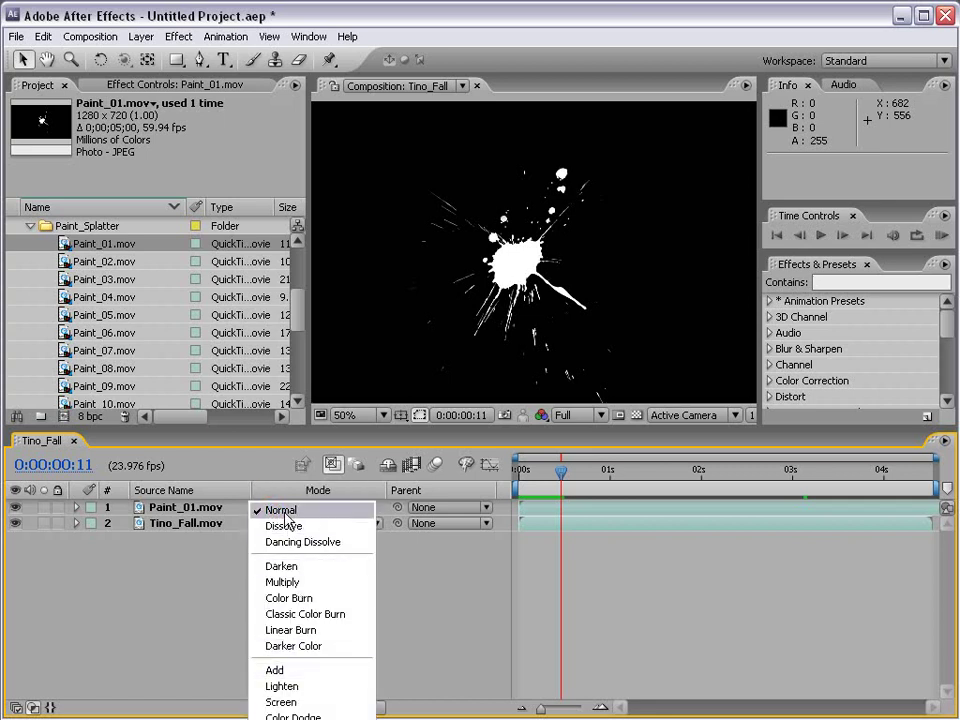
{"action": "left_click", "coordinate": [289, 510]}
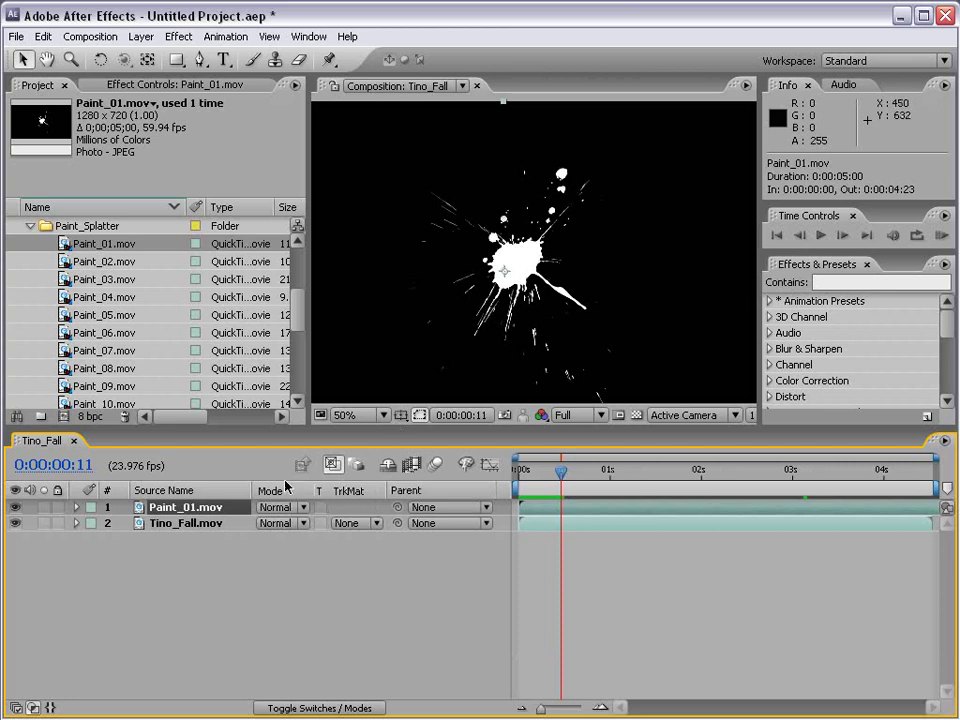
Set the Paint_01.mov layer's blending mode to Multiply and check the splatter up to 0:00:01:03.
{"action": "key", "text": "F4"}
{"action": "key", "text": "F4"}
{"action": "left_click", "coordinate": [307, 708]}
{"action": "left_click", "coordinate": [307, 708]}
{"action": "left_click", "coordinate": [276, 508]}
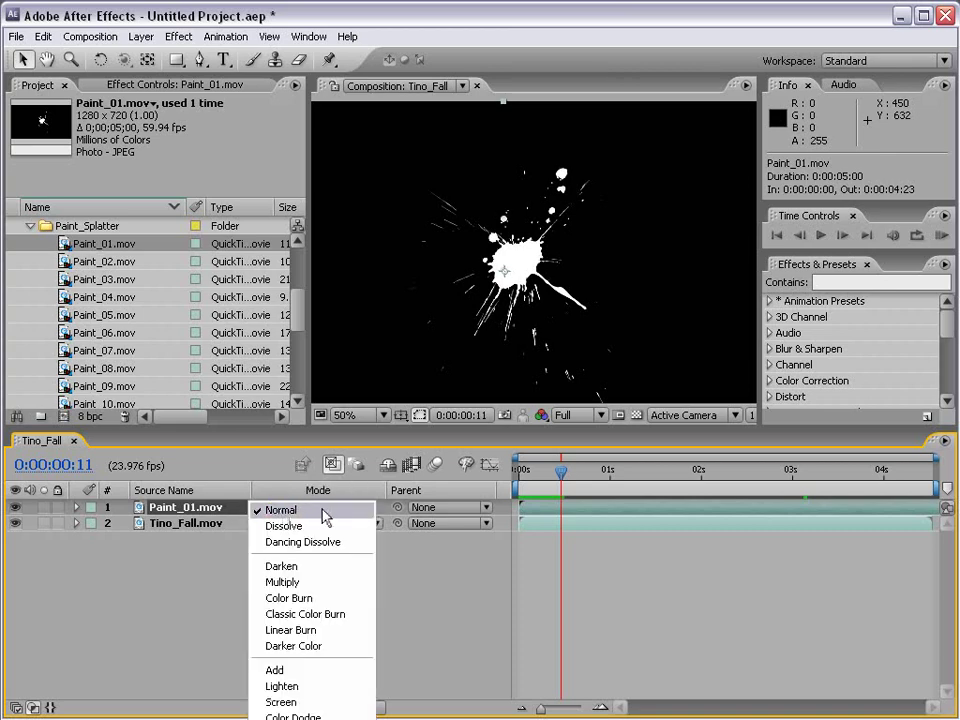
{"action": "left_click", "coordinate": [330, 583]}
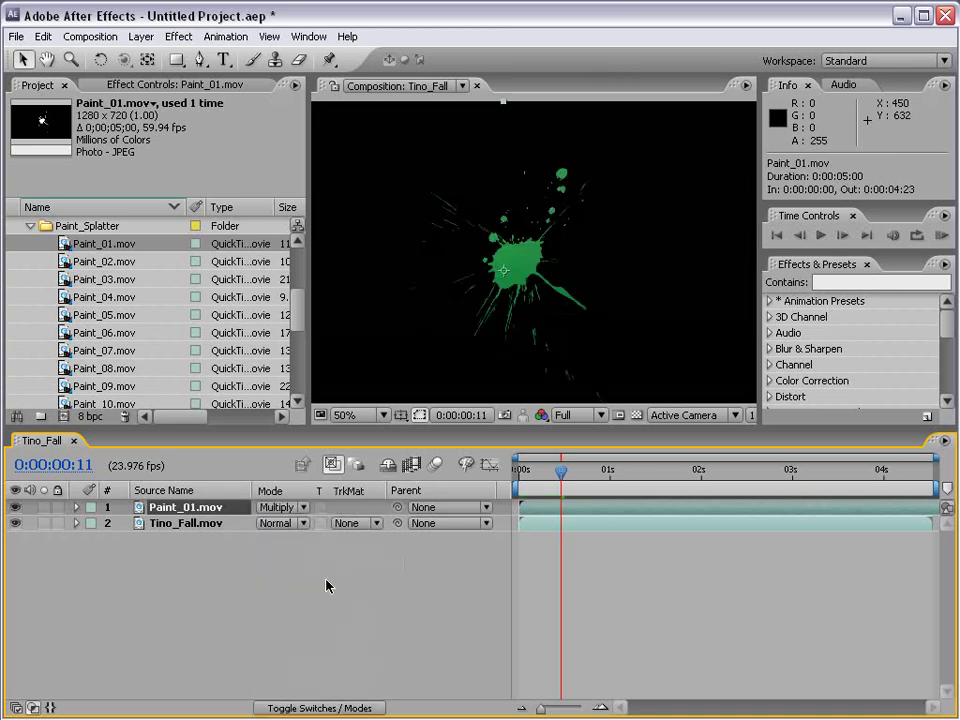
{"action": "left_click_drag", "start_coordinate": [557, 472], "coordinate": [621, 482]}
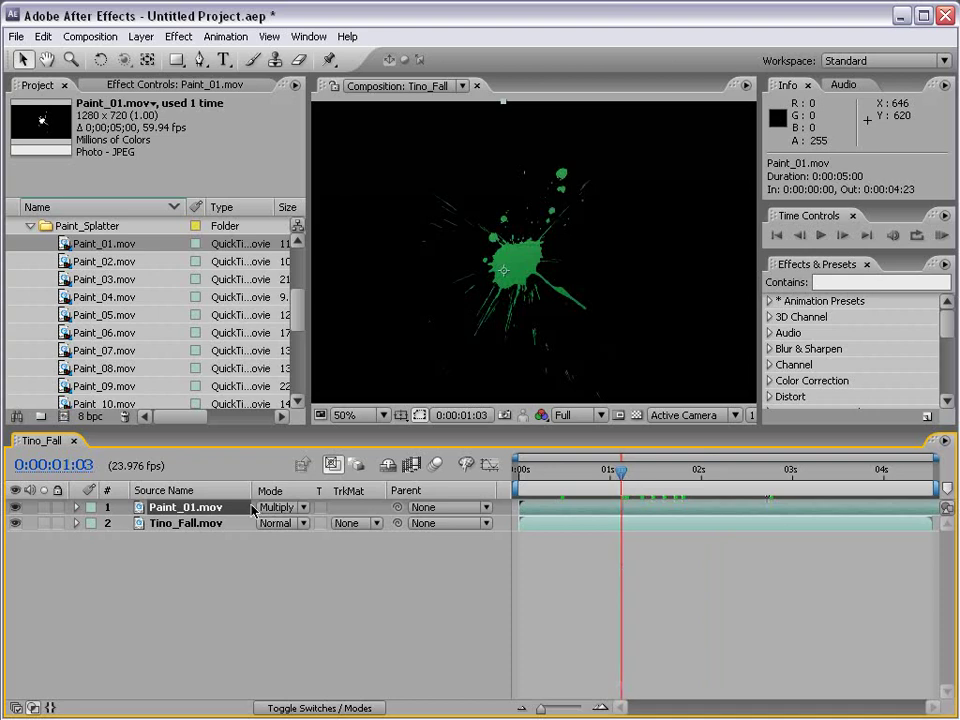
Switch the Paint_01.mov layer to Screen mode and review it over the footage up to 0:00:02:07.
{"action": "left_click", "coordinate": [280, 507]}
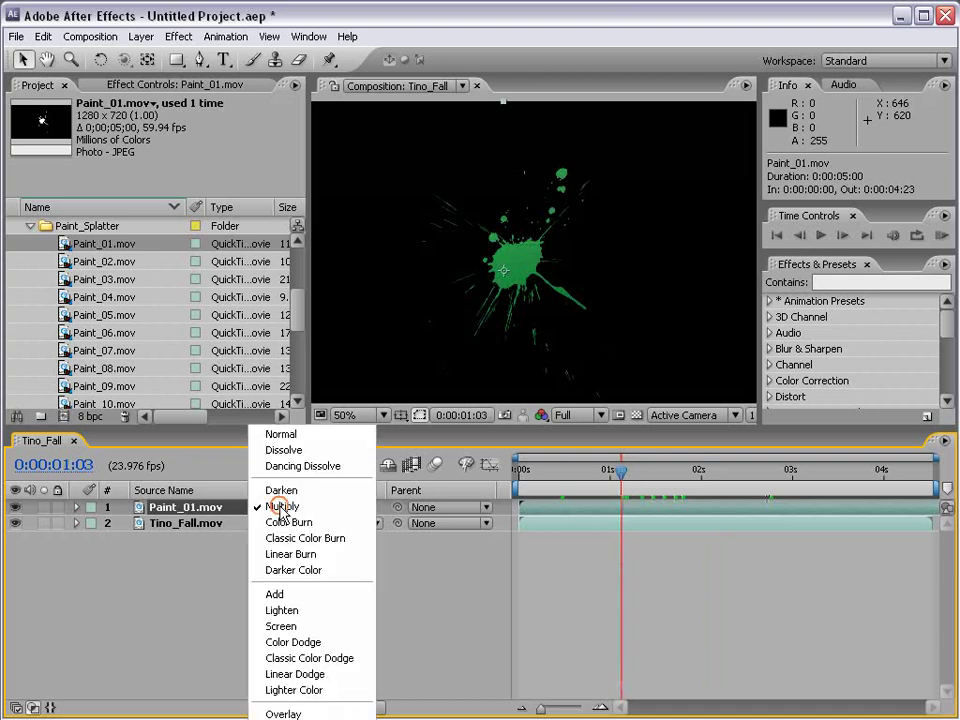
{"action": "left_click", "coordinate": [305, 626]}
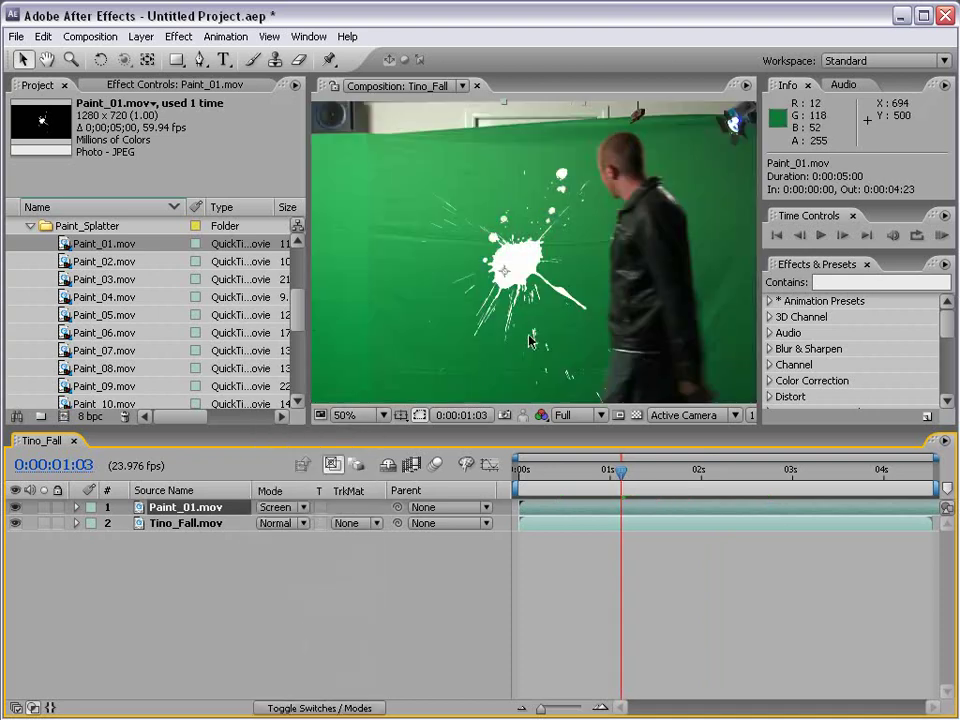
{"action": "left_click", "coordinate": [534, 478]}
{"action": "left_click_drag", "start_coordinate": [534, 478], "coordinate": [728, 473]}
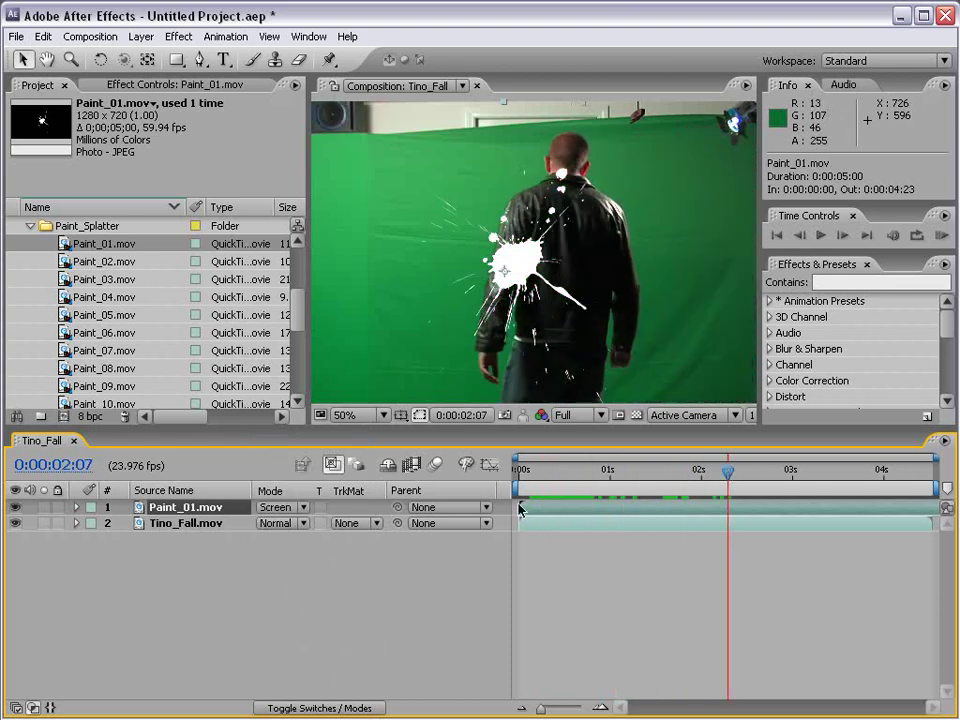
Try other blending modes on the Paint_01.mov layer, including Linear Dodge, and return it to Normal.
{"action": "key", "text": "shift+equal"}
{"action": "left_click", "coordinate": [280, 507]}
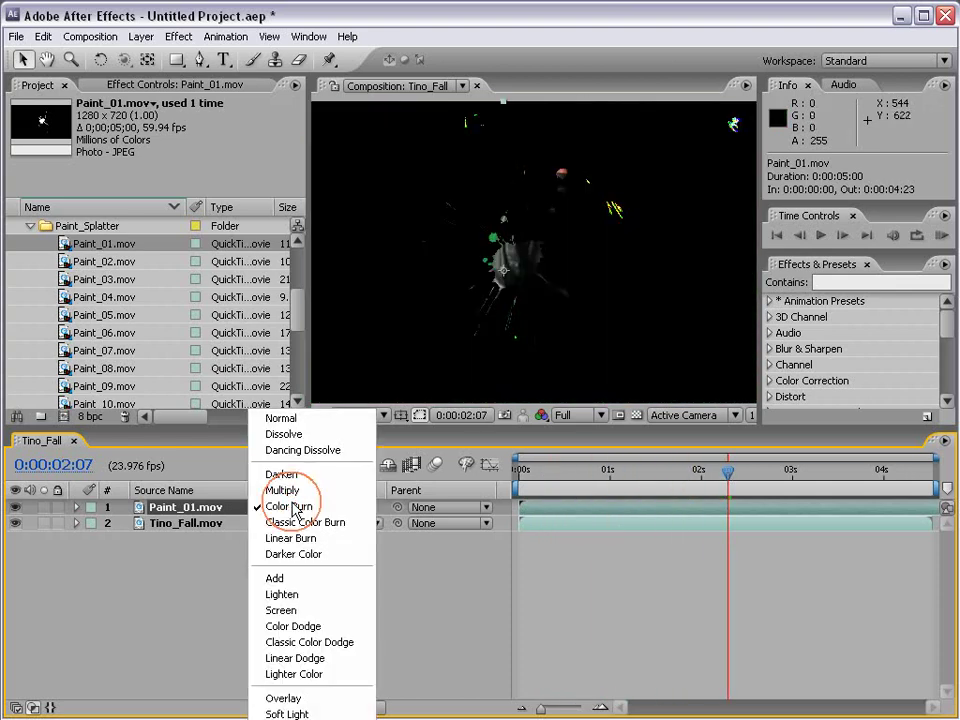
{"action": "left_click", "coordinate": [296, 658]}
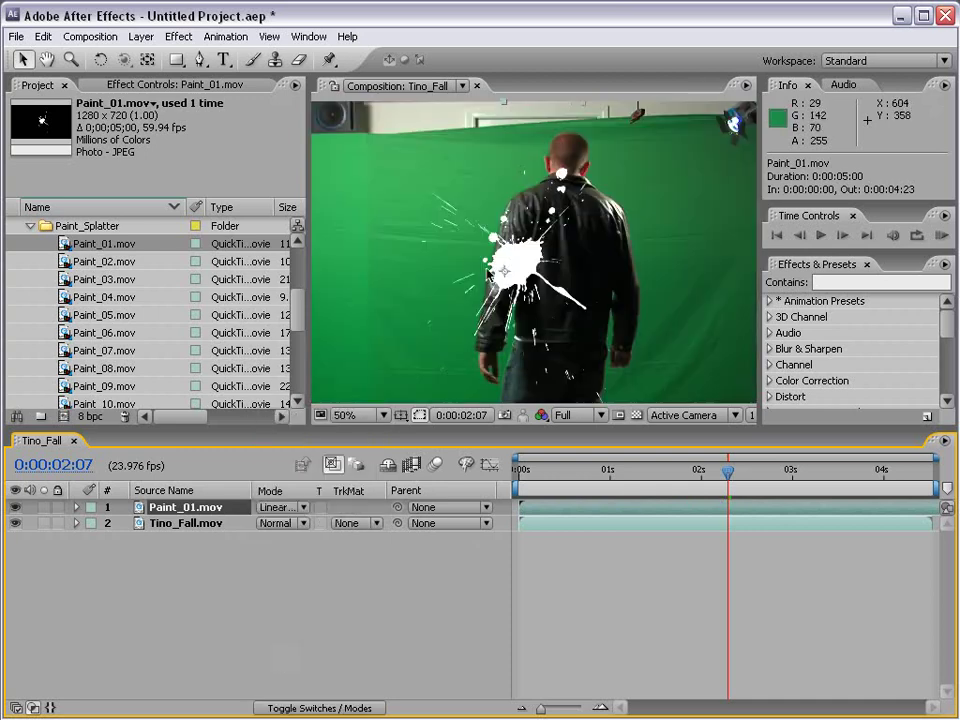
{"action": "left_click", "coordinate": [280, 507]}
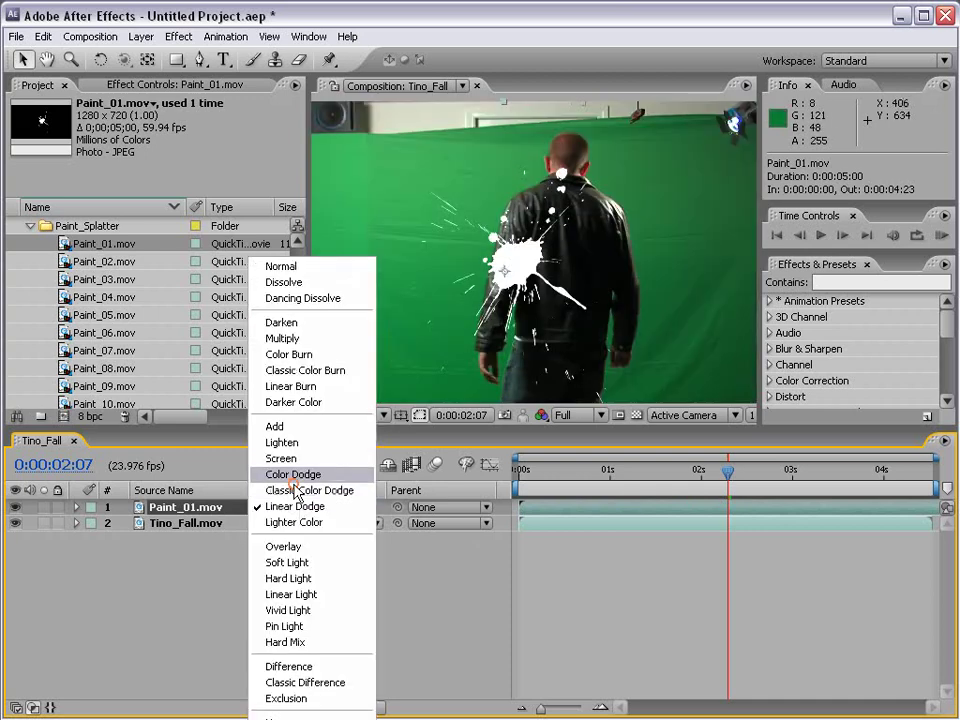
{"action": "left_click", "coordinate": [315, 267]}
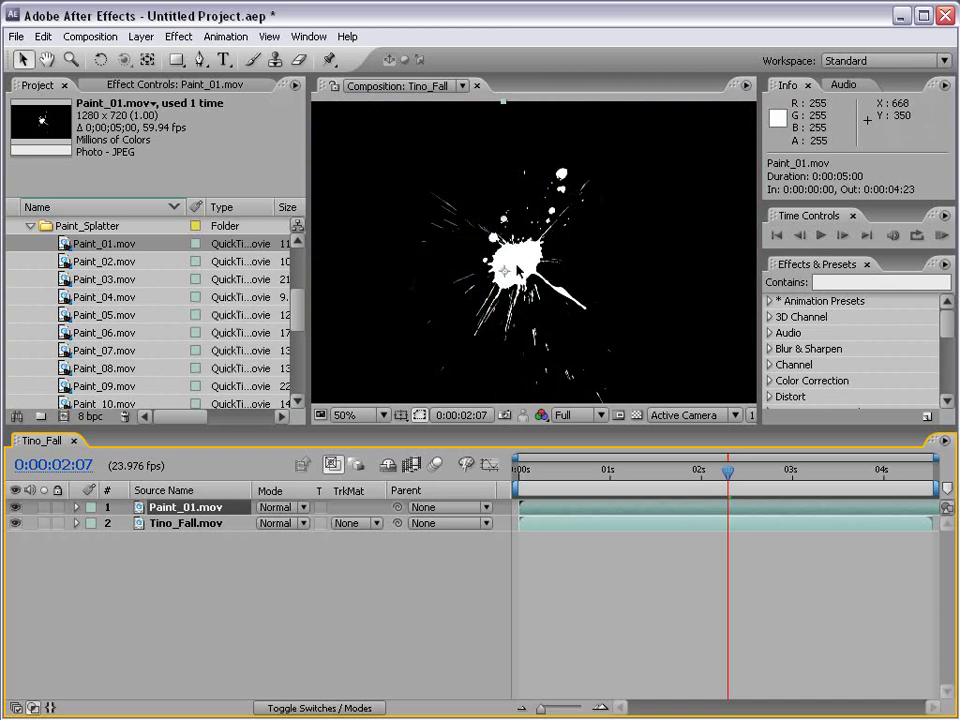
Hide the Paint_01.mov layer and place Grunge_gray_06.jpg from the low-resolution Grayscale folder of Grungy_Textures on top of the composition.
{"action": "left_click", "coordinate": [29, 226]}
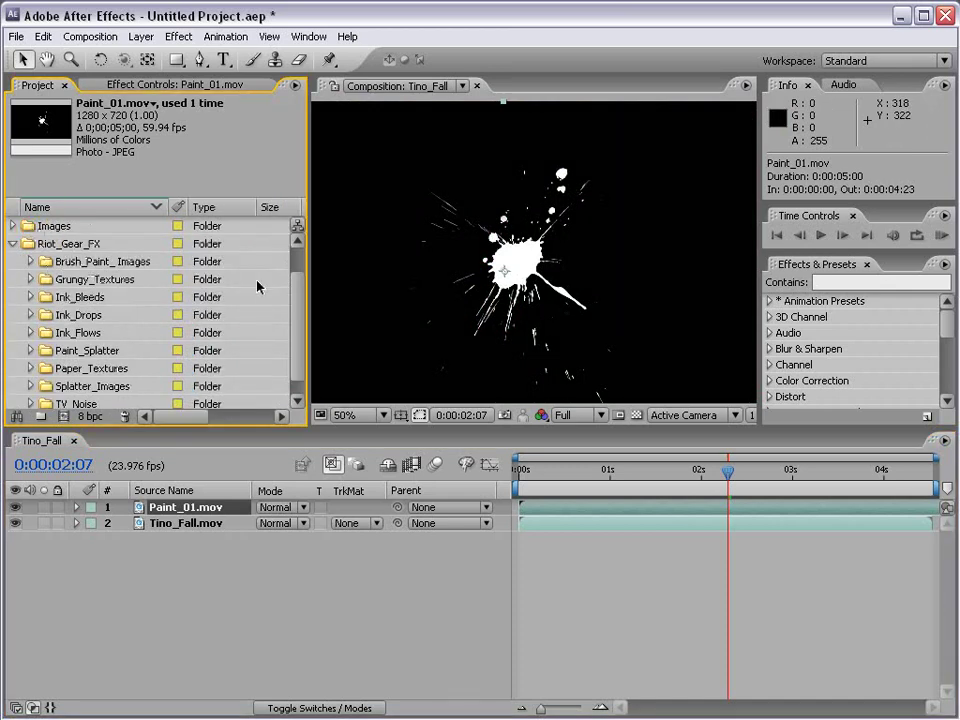
{"action": "left_click", "coordinate": [15, 507]}
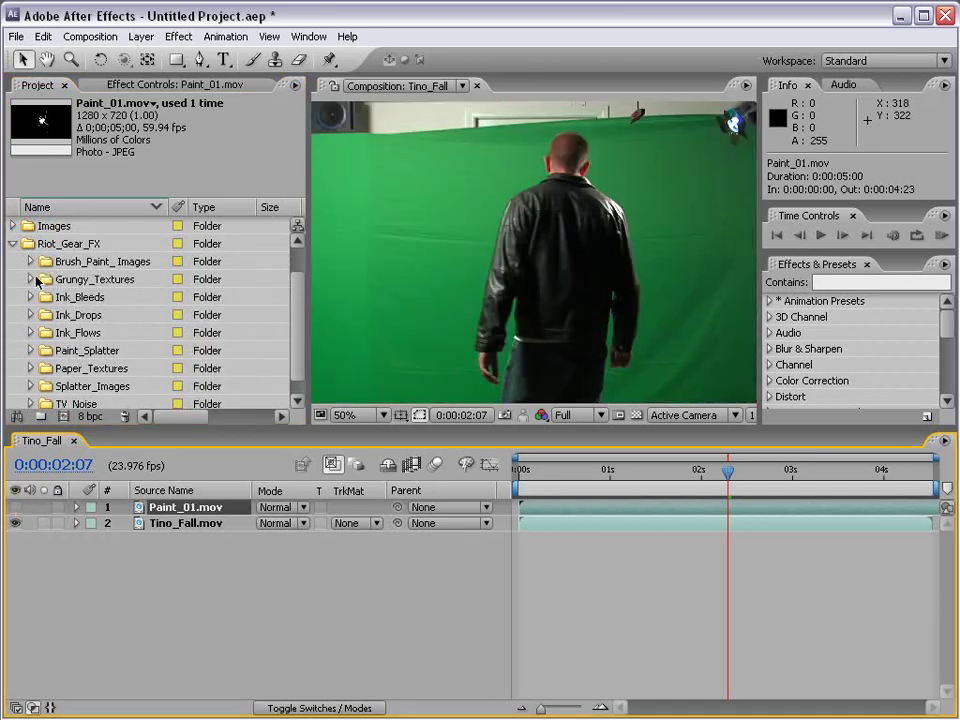
{"action": "left_click", "coordinate": [31, 280]}
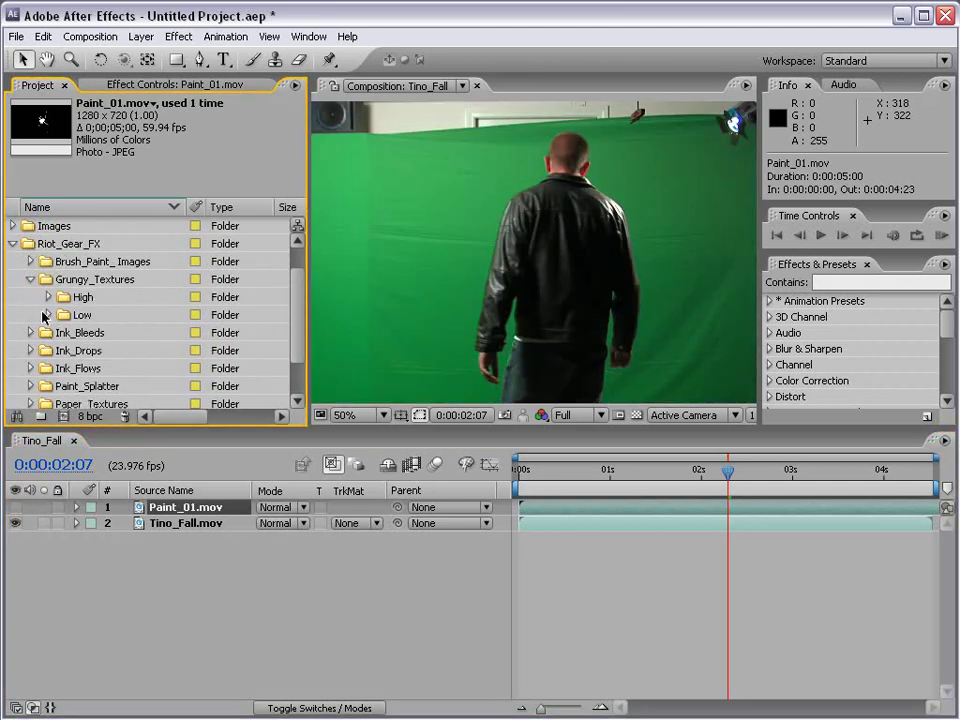
{"action": "left_click", "coordinate": [48, 315]}
{"action": "left_click", "coordinate": [63, 352]}
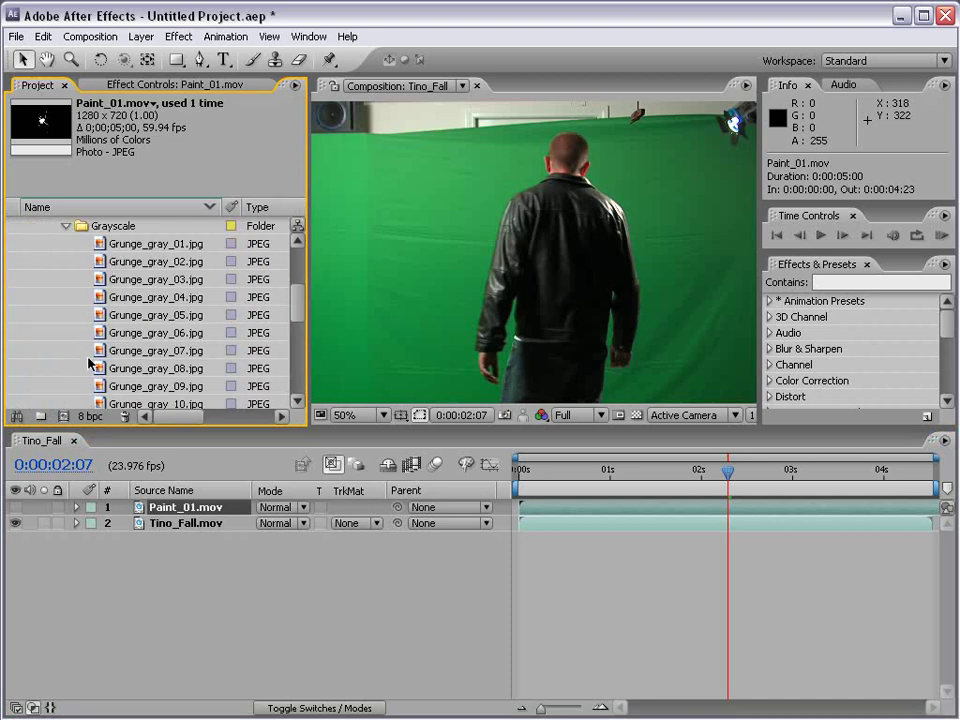
{"action": "left_click_drag", "start_coordinate": [135, 333], "coordinate": [581, 270]}
{"action": "scroll", "coordinate": [548, 290], "scroll_direction": "down", "scroll_amount": 2}
{"action": "scroll", "coordinate": [548, 296], "scroll_direction": "up", "scroll_amount": 2}
Set the Grunge_gray_06.jpg layer to Multiply and reposition it to about 692, 308.5 over the actor.
{"action": "left_click", "coordinate": [281, 508]}
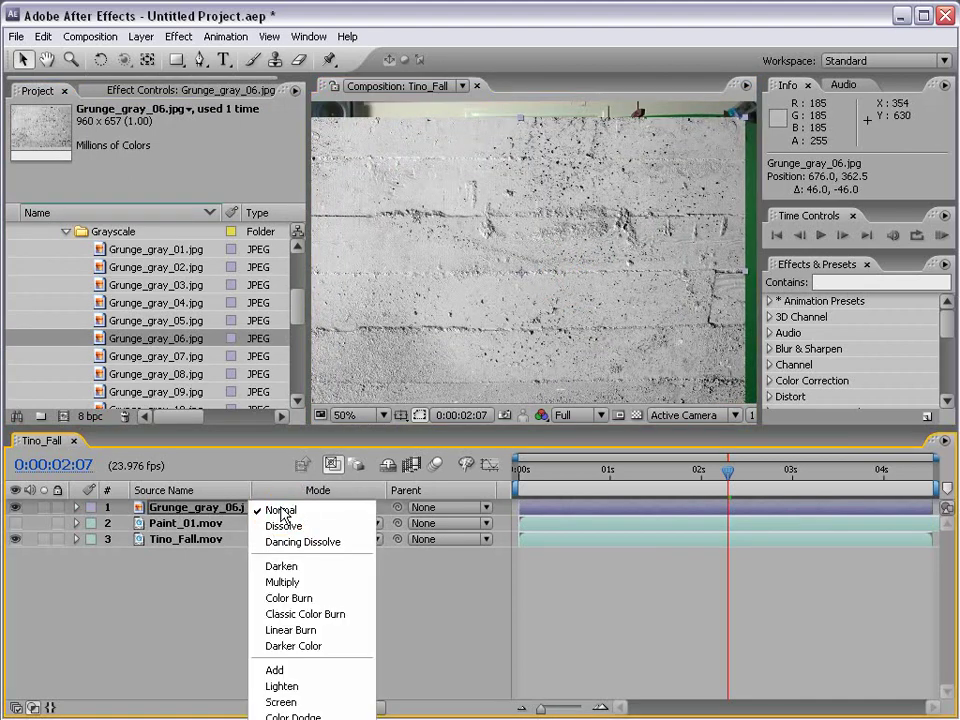
{"action": "left_click", "coordinate": [291, 583]}
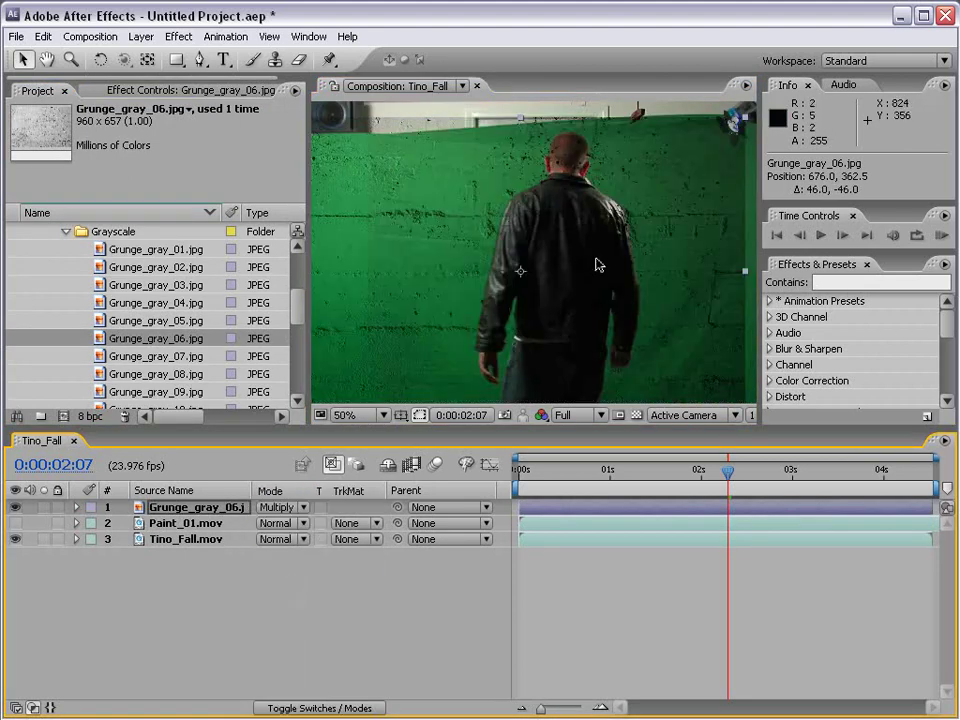
{"action": "mouse_move", "coordinate": [597, 258]}
{"action": "left_mouse_down"}
{"action": "mouse_move", "coordinate": [623, 230]}
{"action": "mouse_move", "coordinate": [585, 257]}
{"action": "left_mouse_up"}
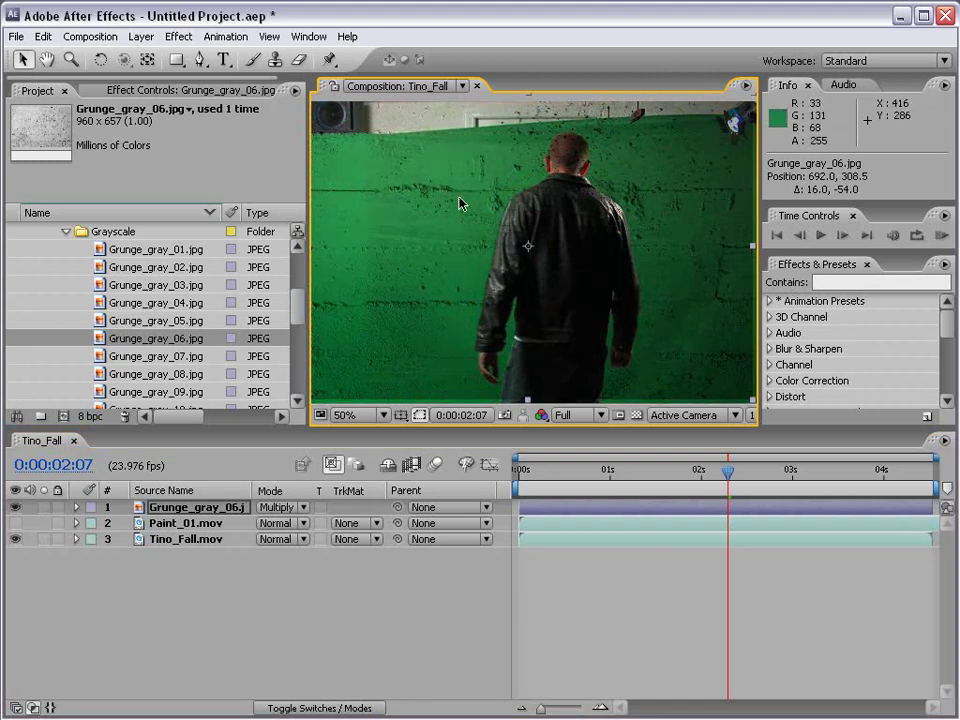
{"action": "key", "text": "period"}
{"action": "key", "text": "comma"}
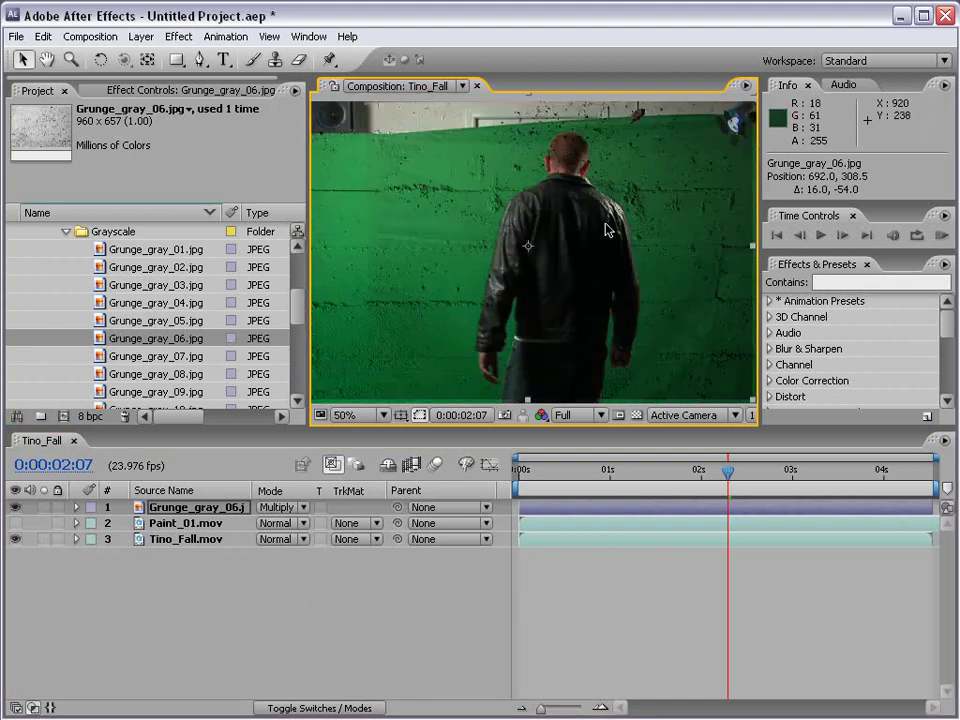
Switch the Grunge_gray_06.jpg layer to Screen and move it to about 700, 350.5.
{"action": "left_click", "coordinate": [285, 507]}
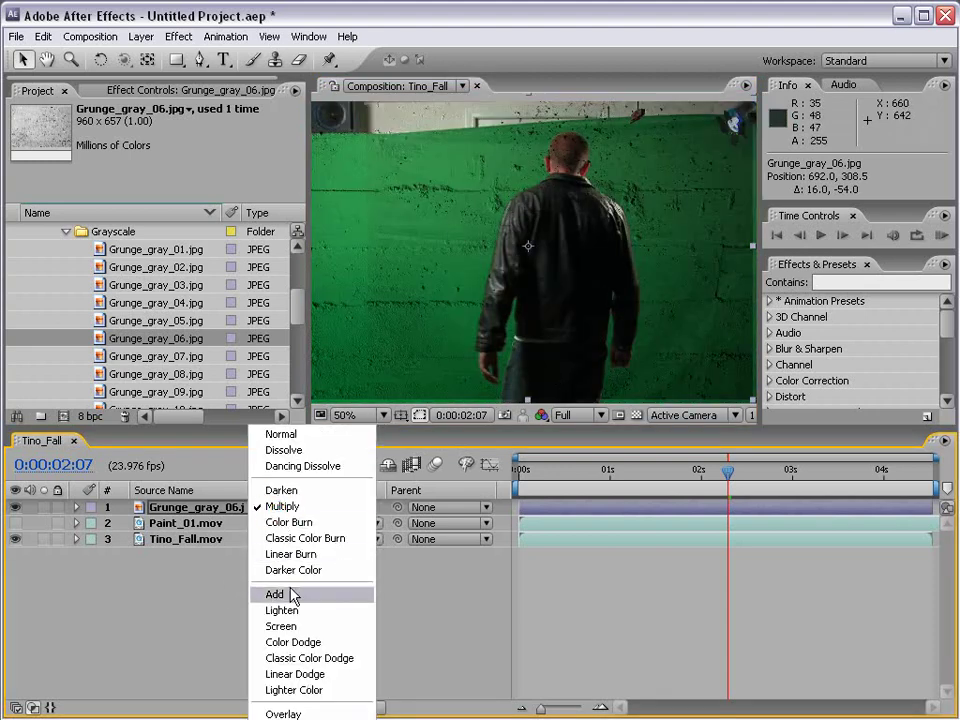
{"action": "left_click", "coordinate": [335, 566]}
{"action": "left_click_drag", "start_coordinate": [577, 222], "coordinate": [581, 243]}
{"action": "key", "text": "period"}
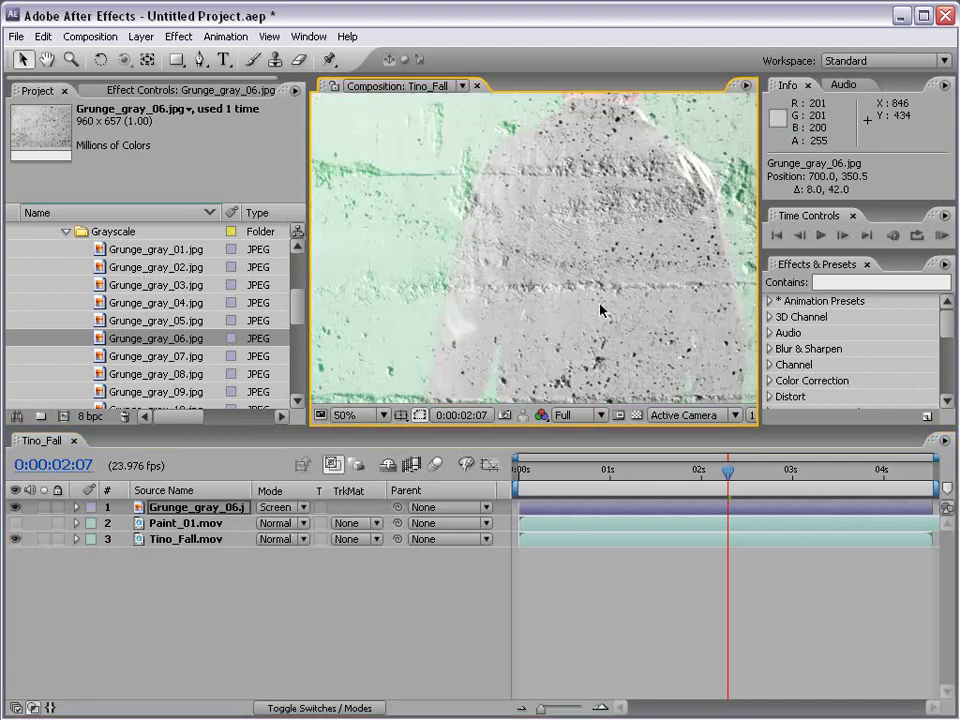
{"action": "key", "text": "comma"}
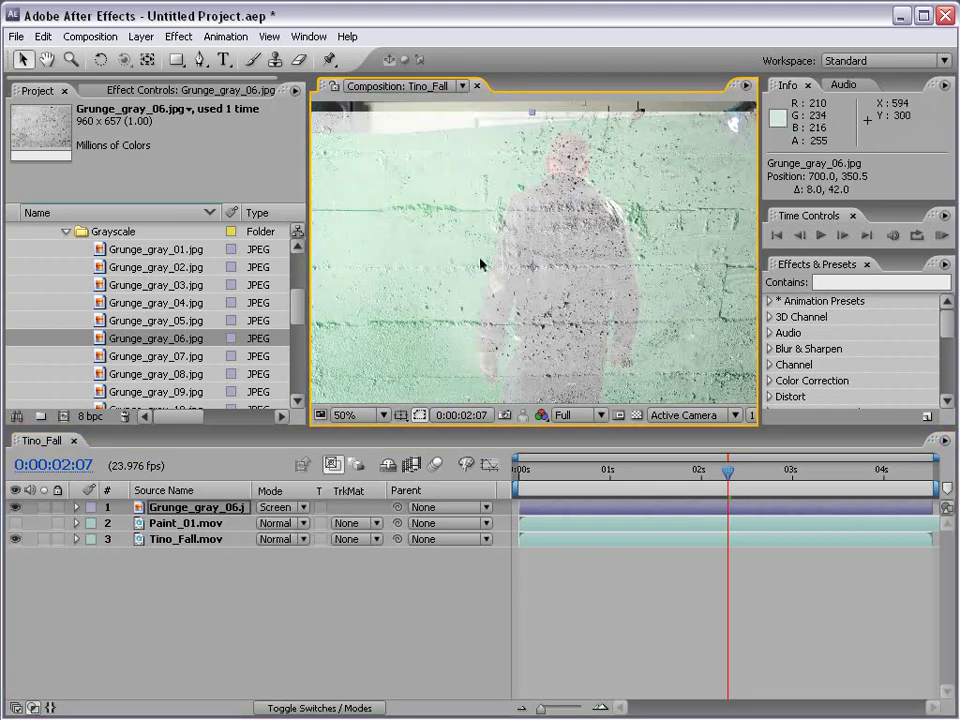
Set the Grunge_gray_06.jpg layer's blending mode to Overlay and inspect the texture over the footage.
{"action": "left_click", "coordinate": [288, 511]}
{"action": "left_click", "coordinate": [288, 509]}
{"action": "left_click", "coordinate": [291, 597]}
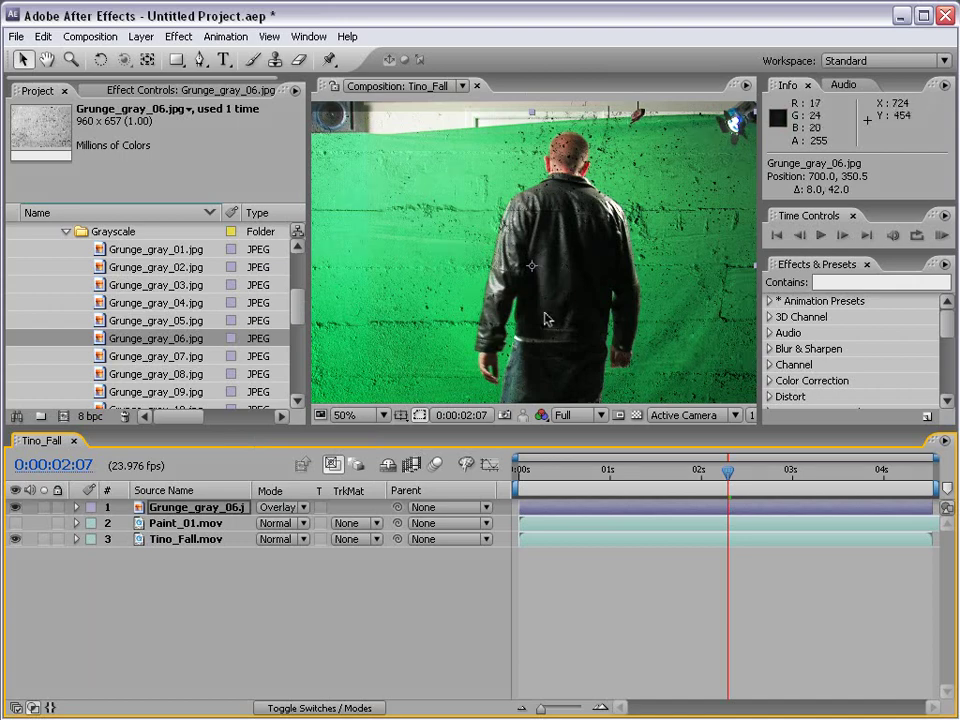
{"action": "key", "text": "comma"}
{"action": "key", "text": "period"}
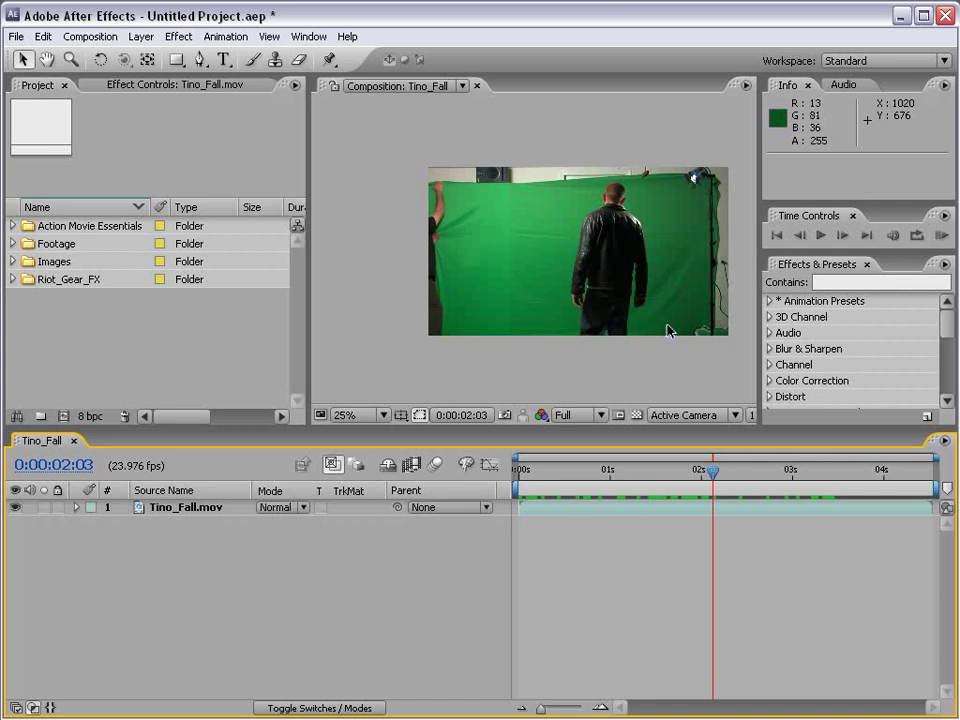
Add Drop_01.mov from the Ink_Drops folder above Tino_Fall.mov and slide it earlier so it starts at -0:00:07:09.
{"action": "left_click", "coordinate": [635, 417]}
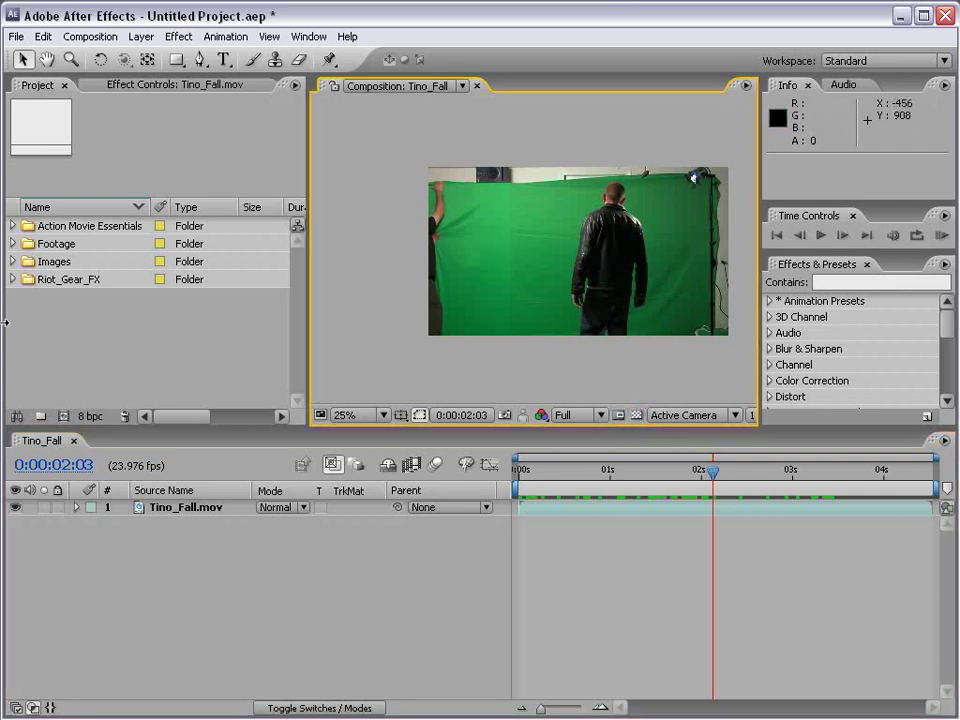
{"action": "left_click", "coordinate": [12, 281]}
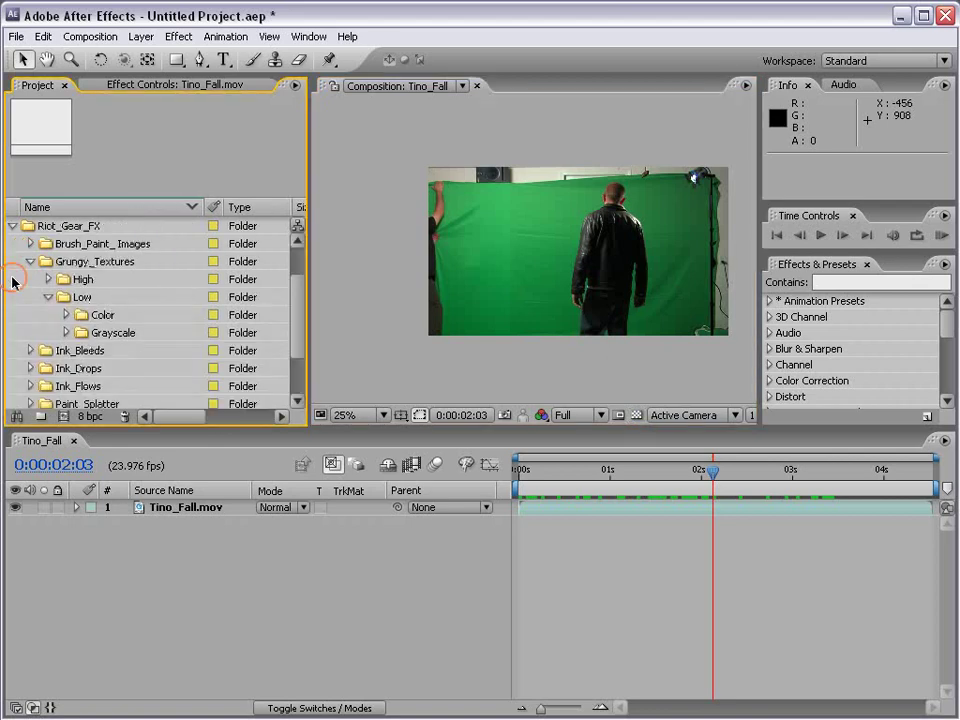
{"action": "left_click", "coordinate": [30, 262]}
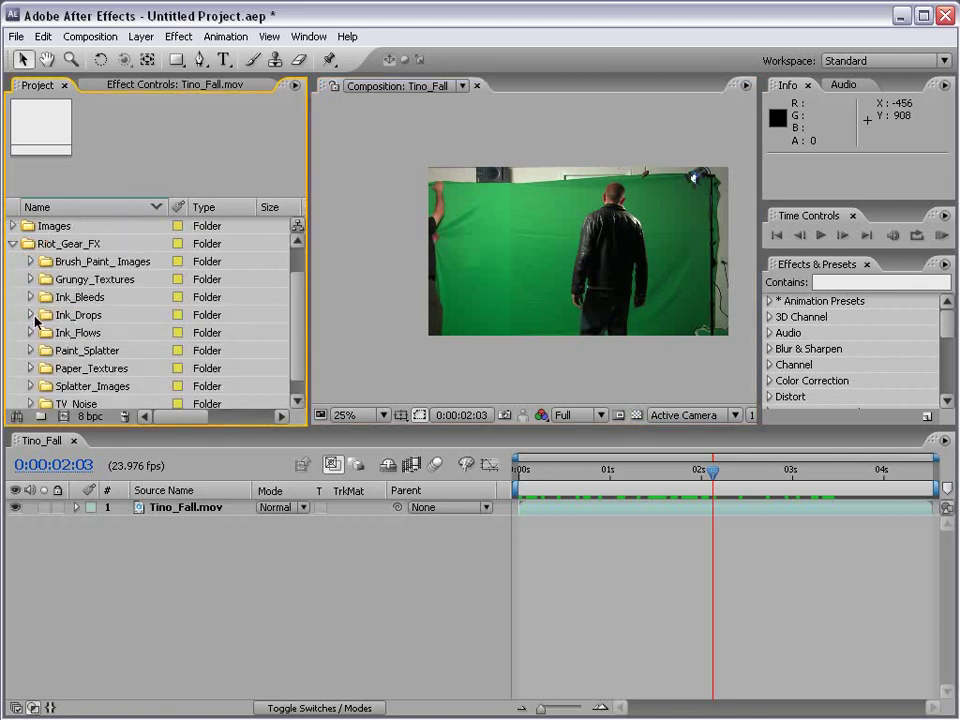
{"action": "left_click", "coordinate": [29, 315]}
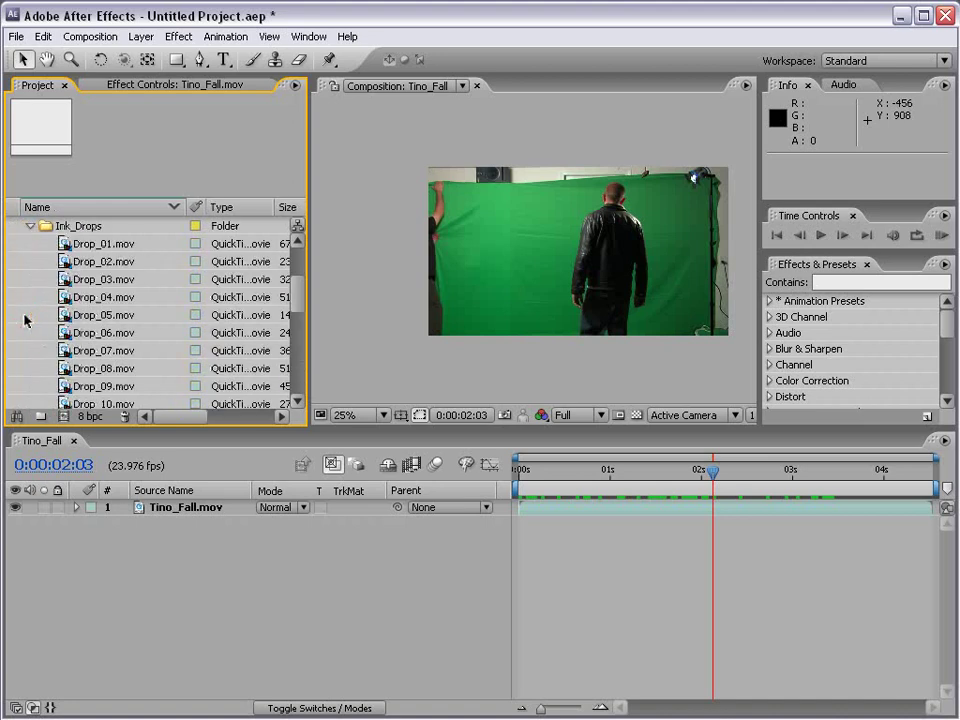
{"action": "left_click_drag", "start_coordinate": [64, 246], "coordinate": [575, 252]}
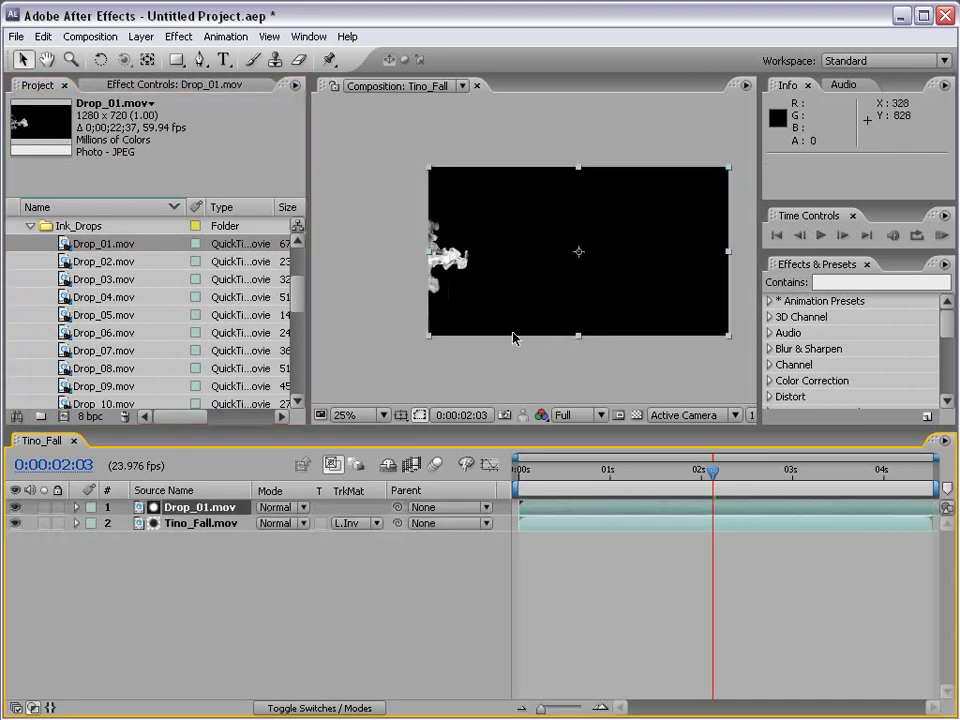
{"action": "left_click_drag", "start_coordinate": [785, 505], "coordinate": [119, 507]}
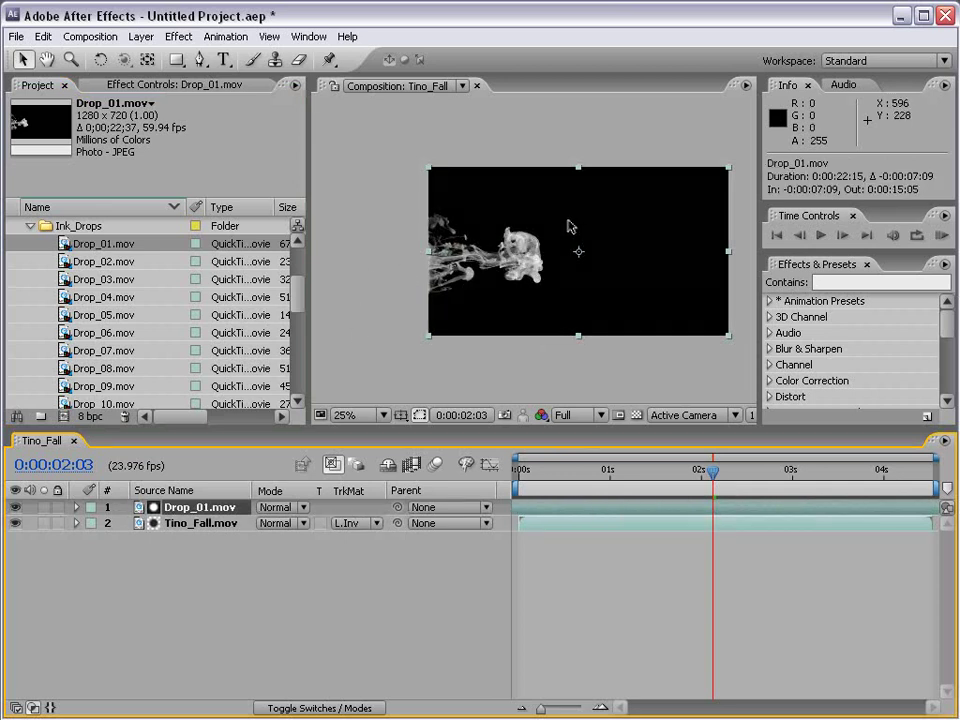
{"action": "scroll", "coordinate": [533, 255], "scroll_direction": "up", "scroll_amount": 2}
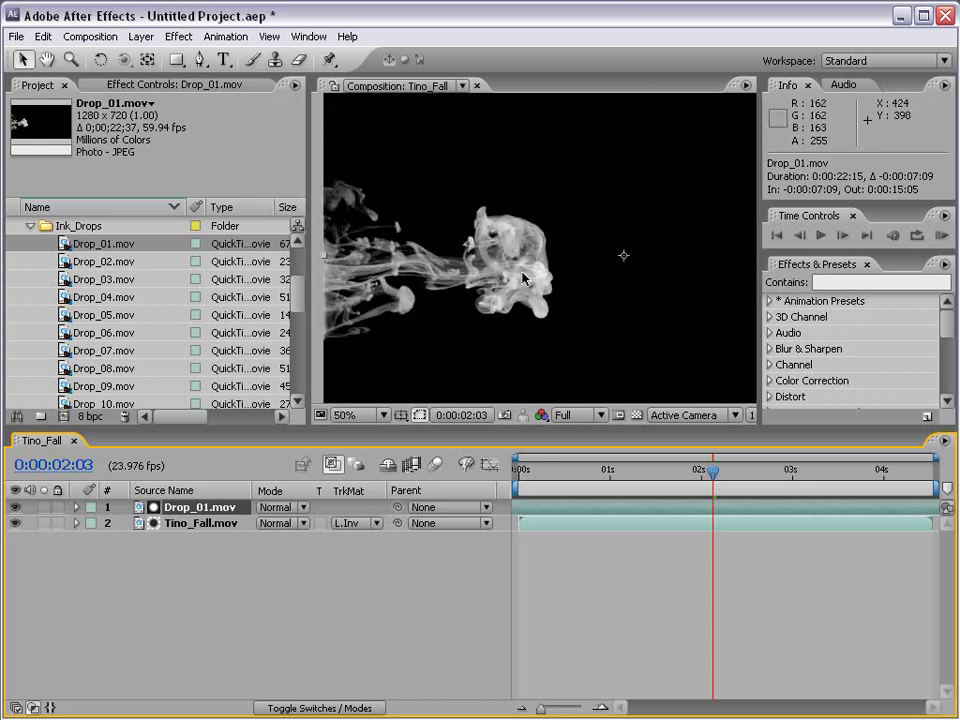
Remove the track matte from the Tino_Fall.mov layer.
{"action": "left_click", "coordinate": [190, 522]}
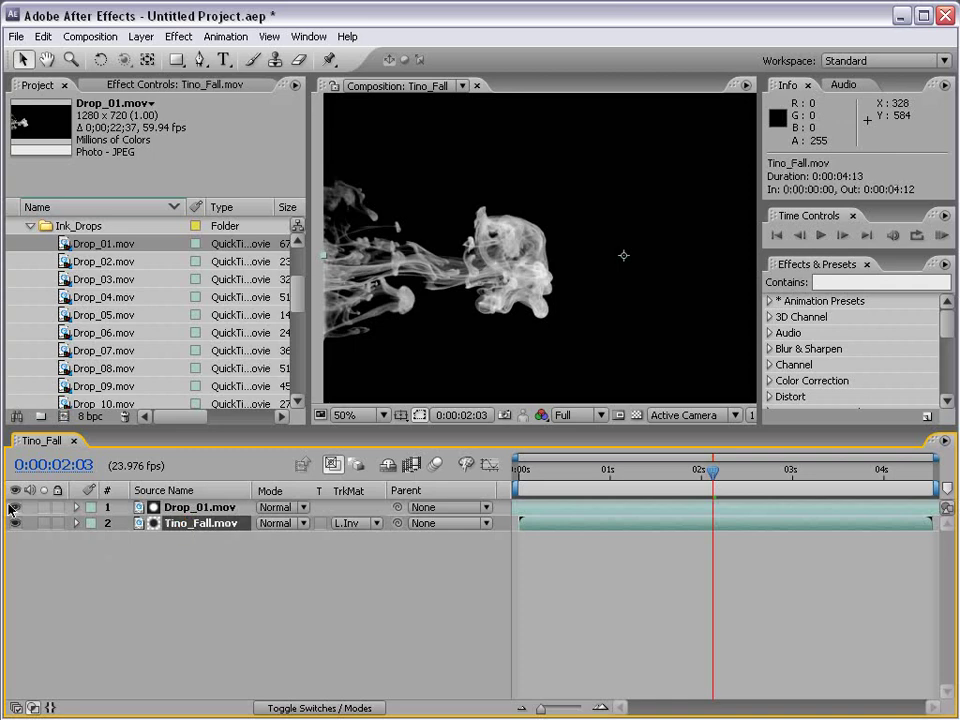
{"action": "left_click", "coordinate": [349, 523]}
{"action": "left_click", "coordinate": [349, 452]}
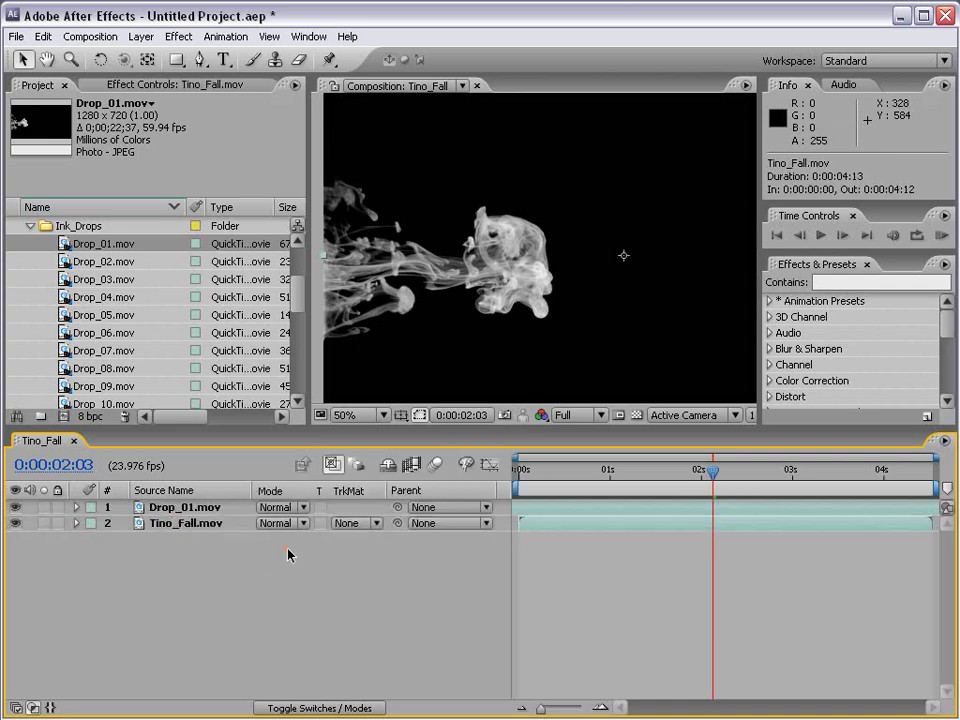
{"action": "left_click", "coordinate": [357, 524]}
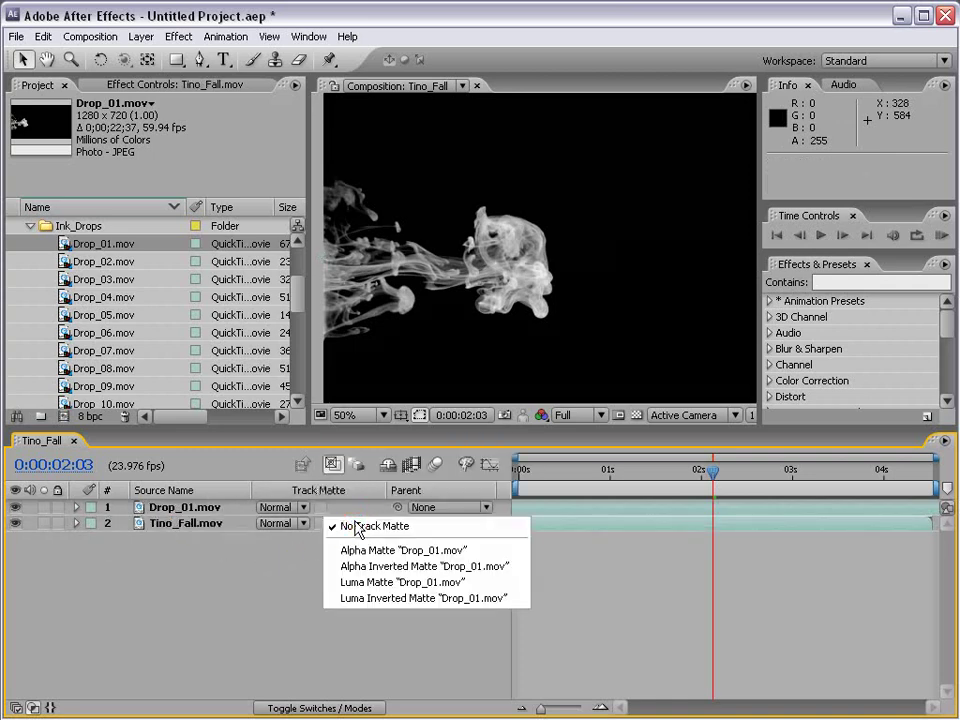
{"action": "left_click", "coordinate": [168, 508]}
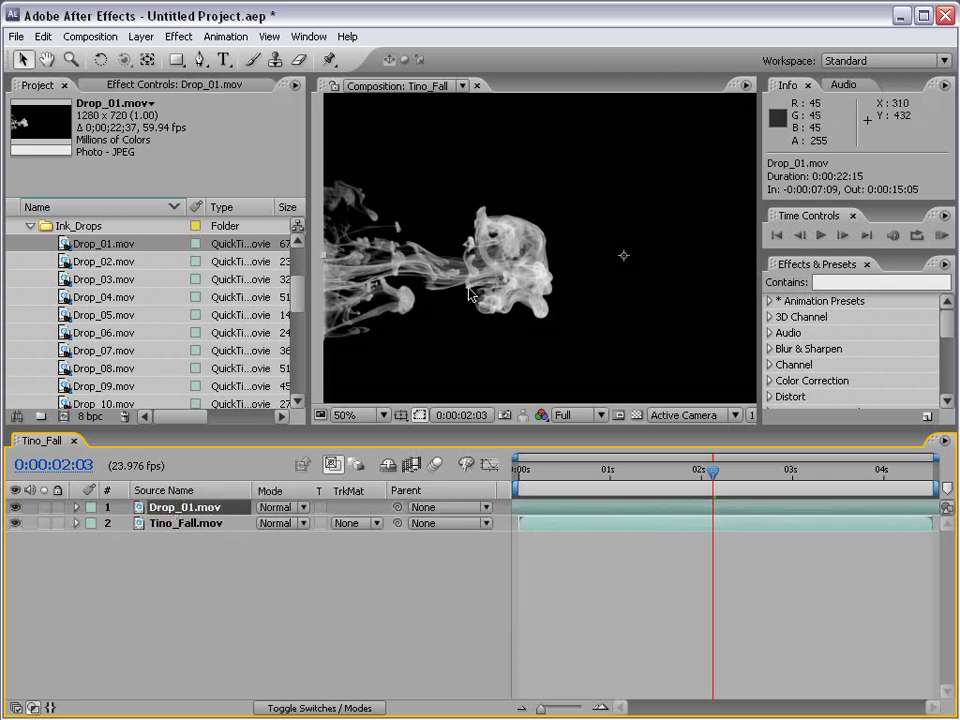
Set the Tino_Fall.mov track matte to Luma Matte "Drop_01.mov" and view the cutout over the transparency grid with the matte layer hidden.
{"action": "left_click", "coordinate": [175, 524]}
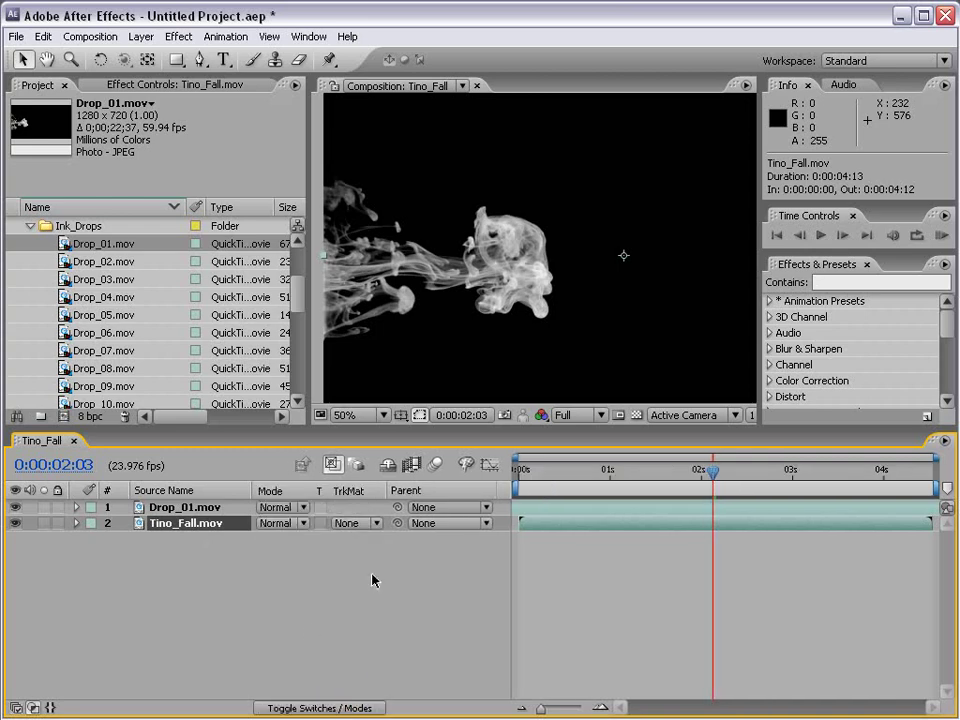
{"action": "left_click", "coordinate": [346, 524]}
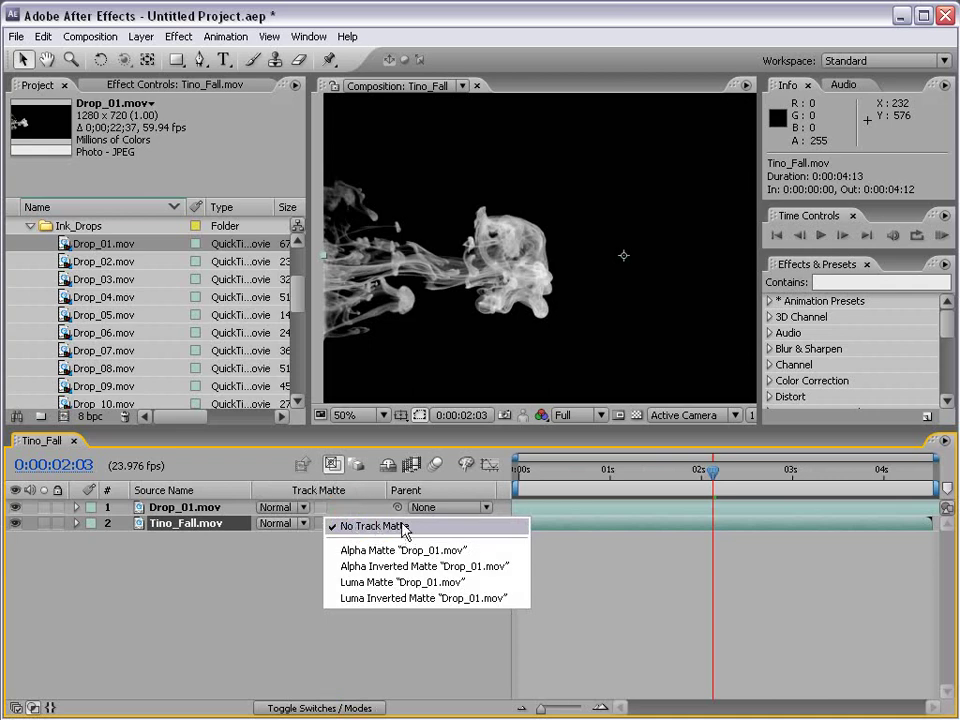
{"action": "left_click", "coordinate": [434, 583]}
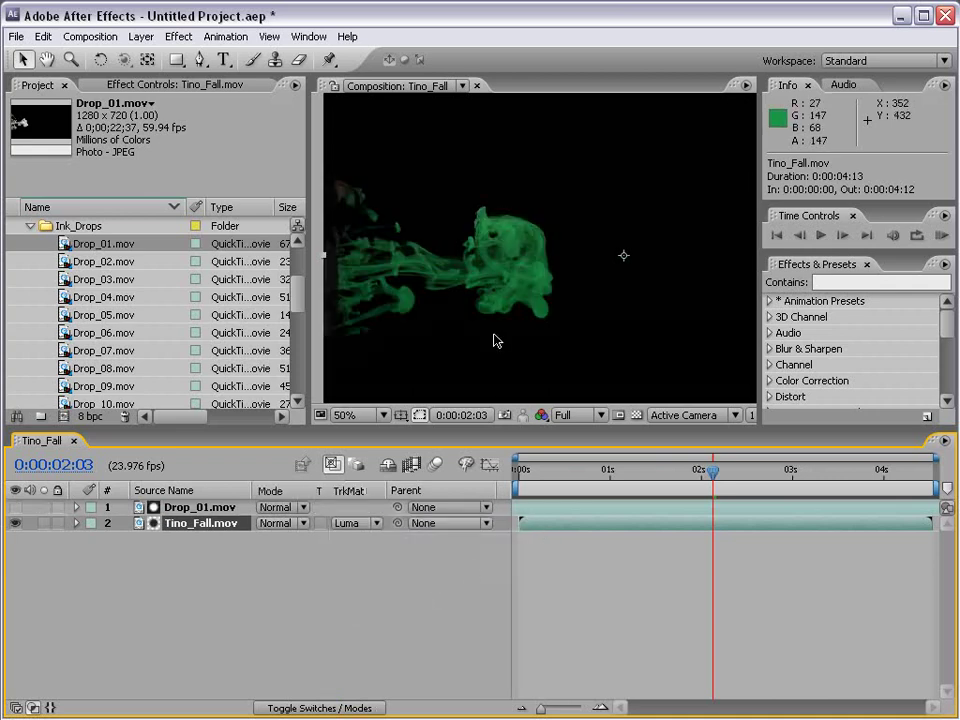
{"action": "left_click", "coordinate": [636, 416]}
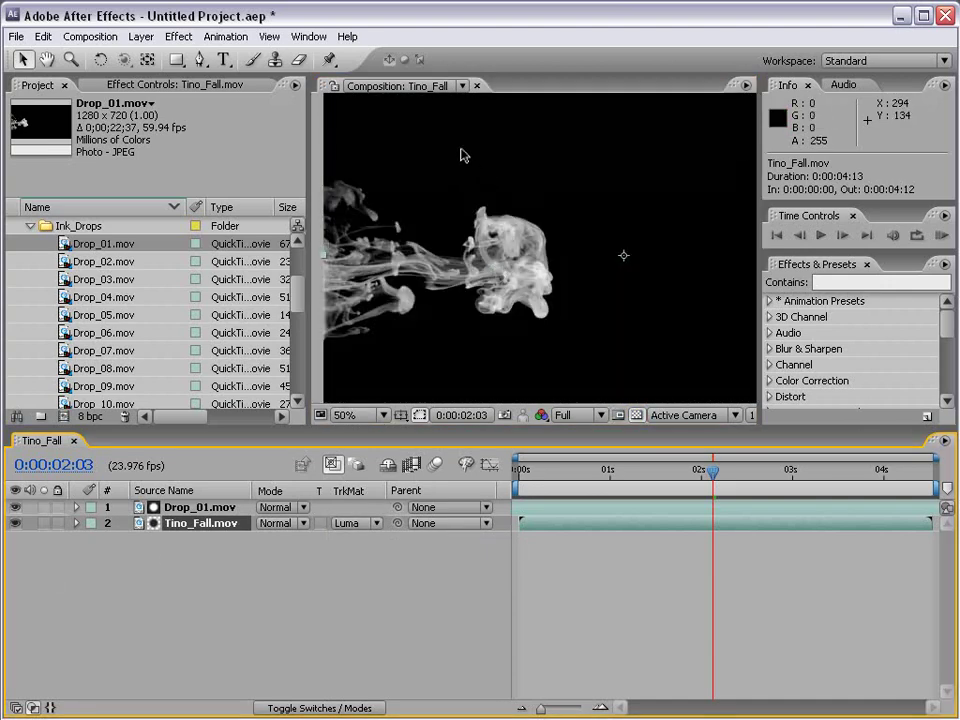
{"action": "left_click", "coordinate": [14, 508]}
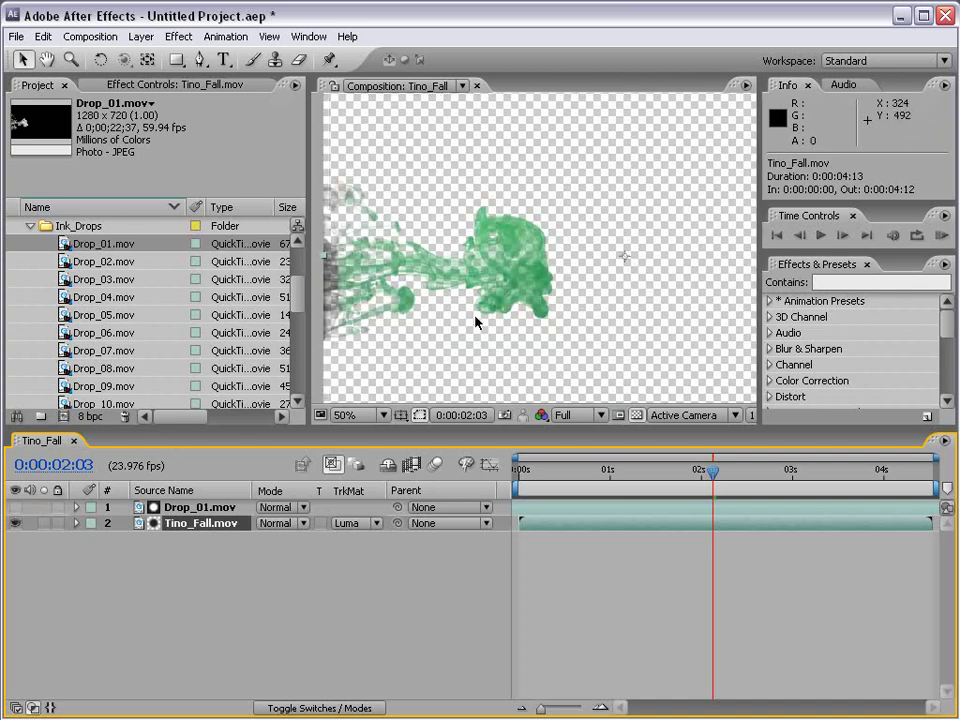
Show the Drop_01.mov layer and apply Curves to it, raising the RGB curve steeply to push the gray ink to solid white.
{"action": "left_click", "coordinate": [14, 507]}
{"action": "left_click", "coordinate": [185, 507]}
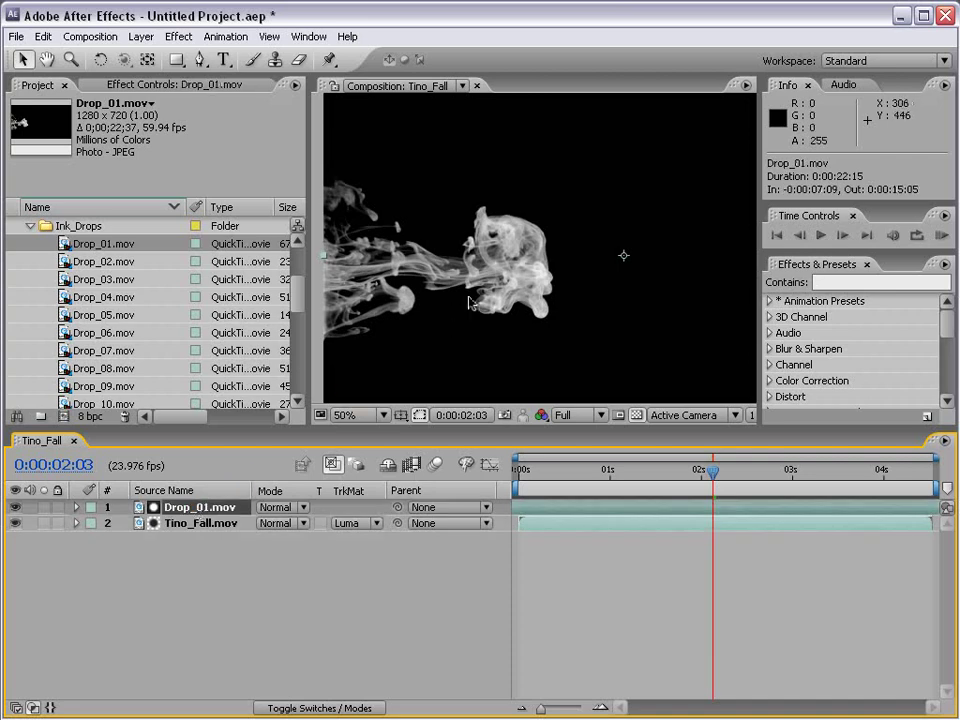
{"action": "left_click", "coordinate": [178, 37]}
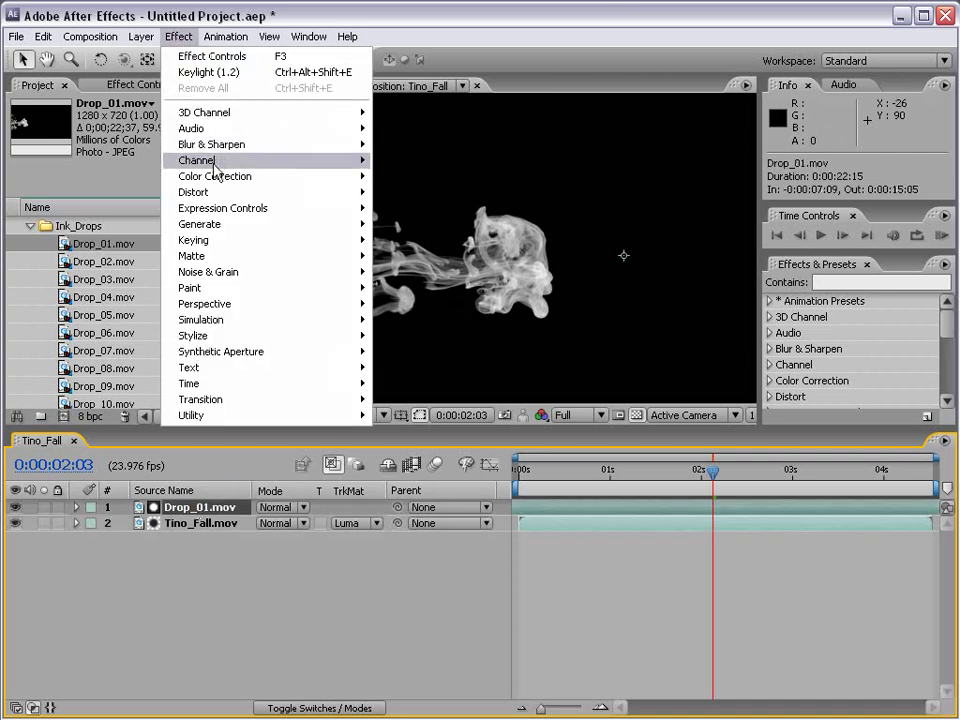
{"action": "mouse_move", "coordinate": [214, 176]}
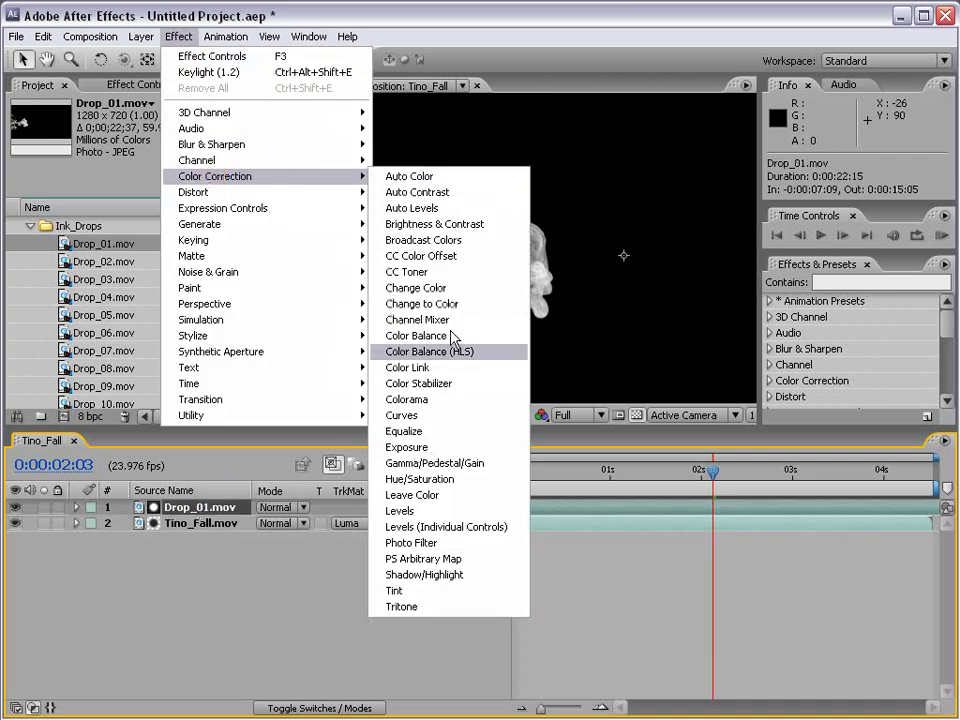
{"action": "left_click", "coordinate": [403, 415]}
{"action": "left_click_drag", "start_coordinate": [130, 272], "coordinate": [78, 221]}
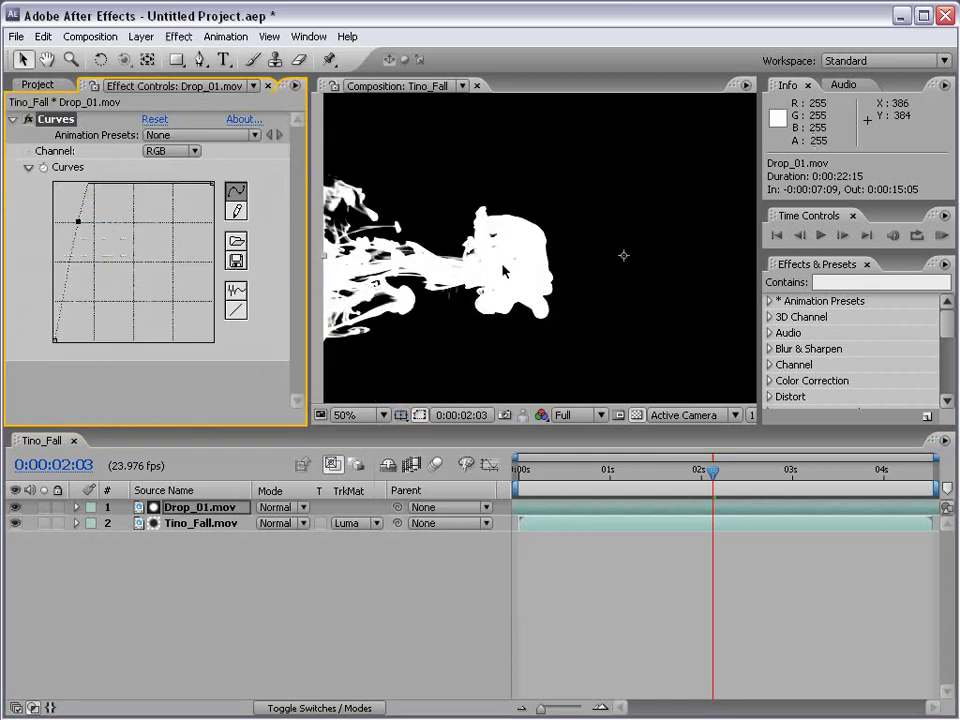
Hide the Drop_01.mov matte layer and compare the cutout at 0:00:03:09 with the Curves effect switched off.
{"action": "left_click", "coordinate": [15, 507]}
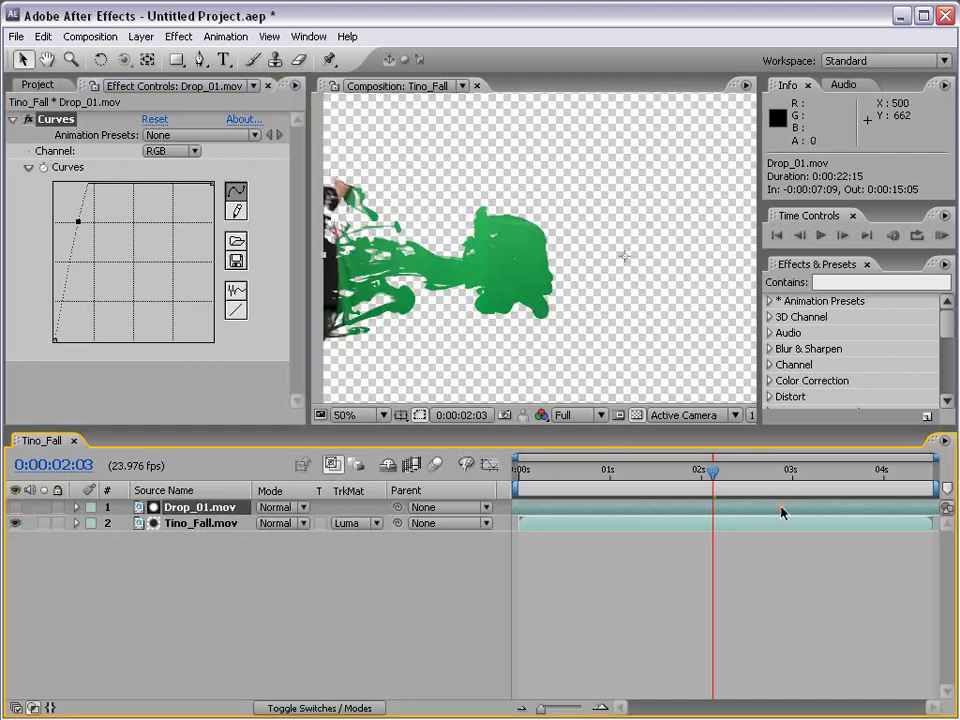
{"action": "left_click_drag", "start_coordinate": [724, 486], "coordinate": [826, 482]}
{"action": "left_click", "coordinate": [27, 119]}
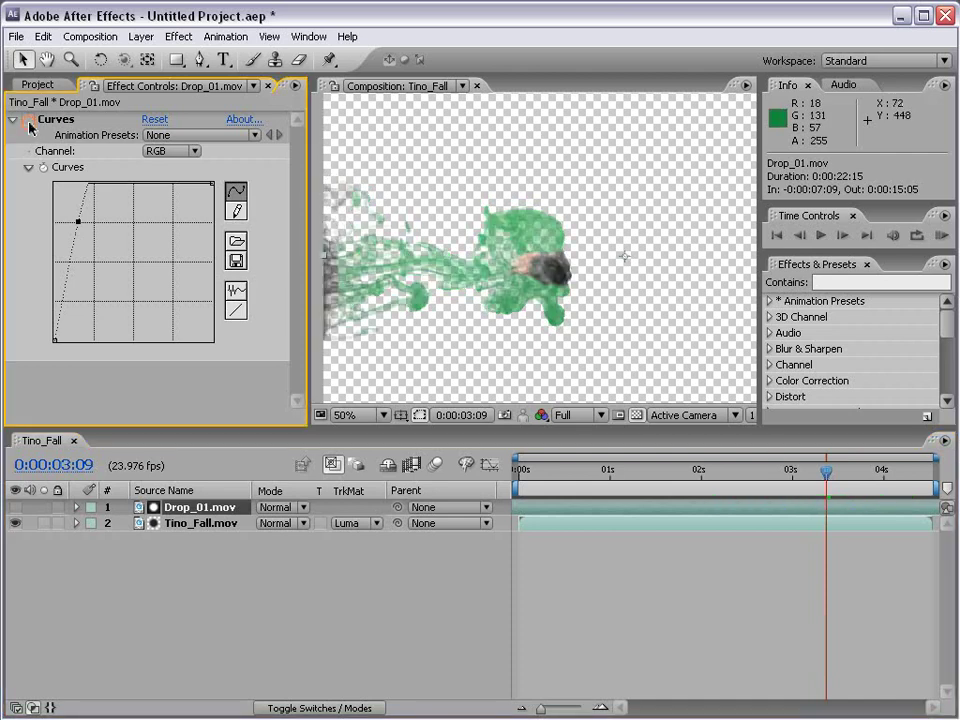
Slide Drop_01.mov to start at -0:00:10:07, enlarge it, and position it at 880, 316 over the actor.
{"action": "key", "text": "period"}
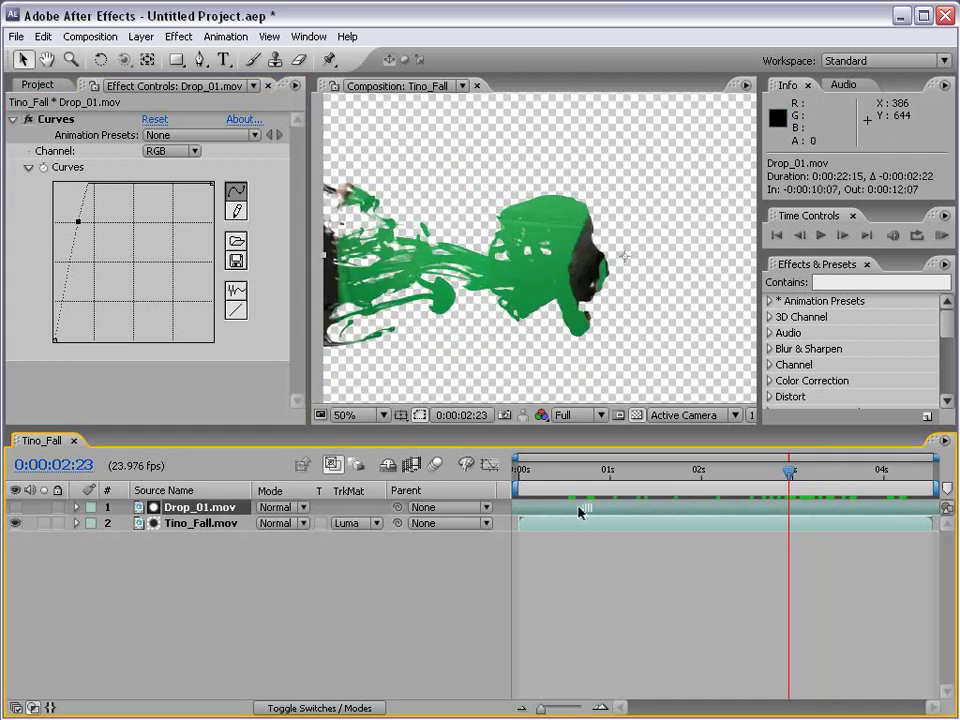
{"action": "key", "text": "comma"}
{"action": "left_click_drag", "start_coordinate": [730, 338], "coordinate": [693, 391]}
{"action": "left_click_drag", "start_coordinate": [512, 321], "coordinate": [568, 310]}
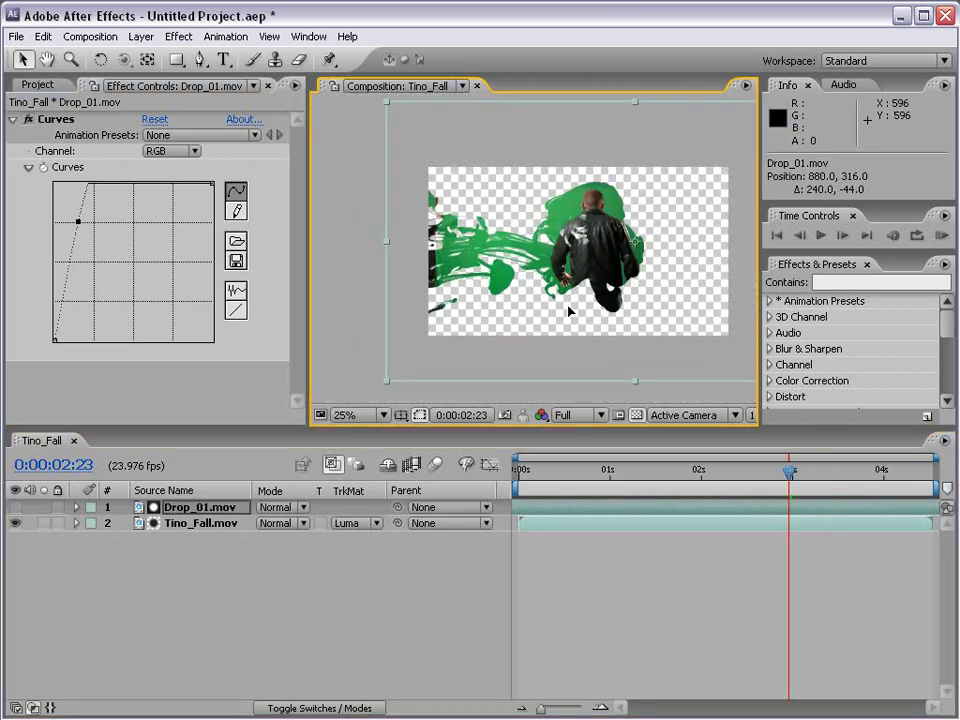
Switch the Tino_Fall.mov track matte to Luma Inverted Matte "Drop_01.mov".
{"action": "left_click", "coordinate": [193, 524]}
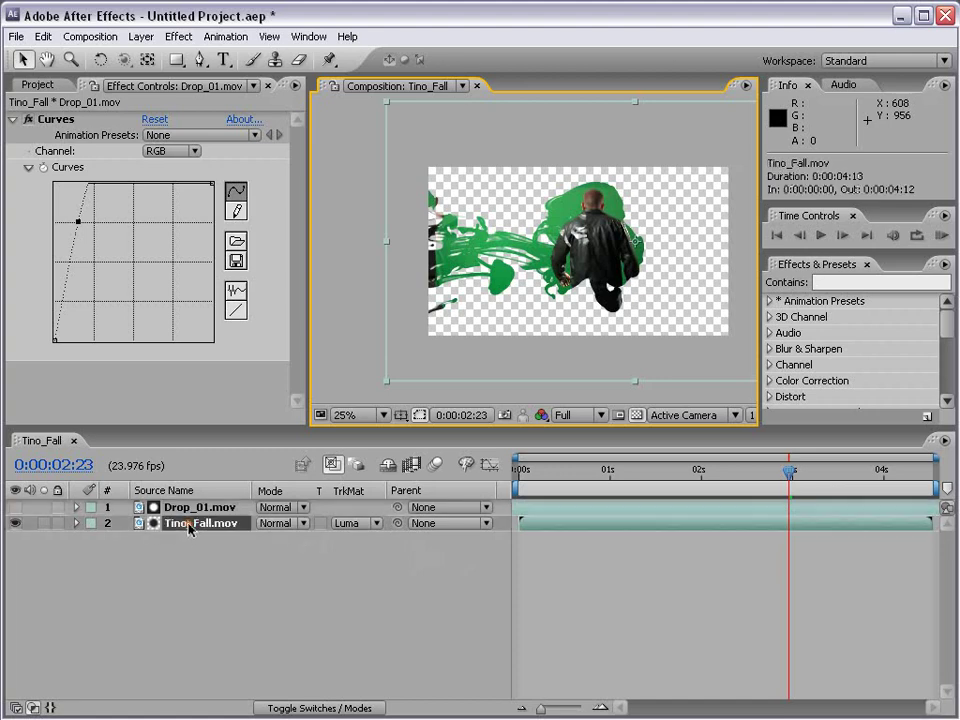
{"action": "left_click", "coordinate": [366, 524]}
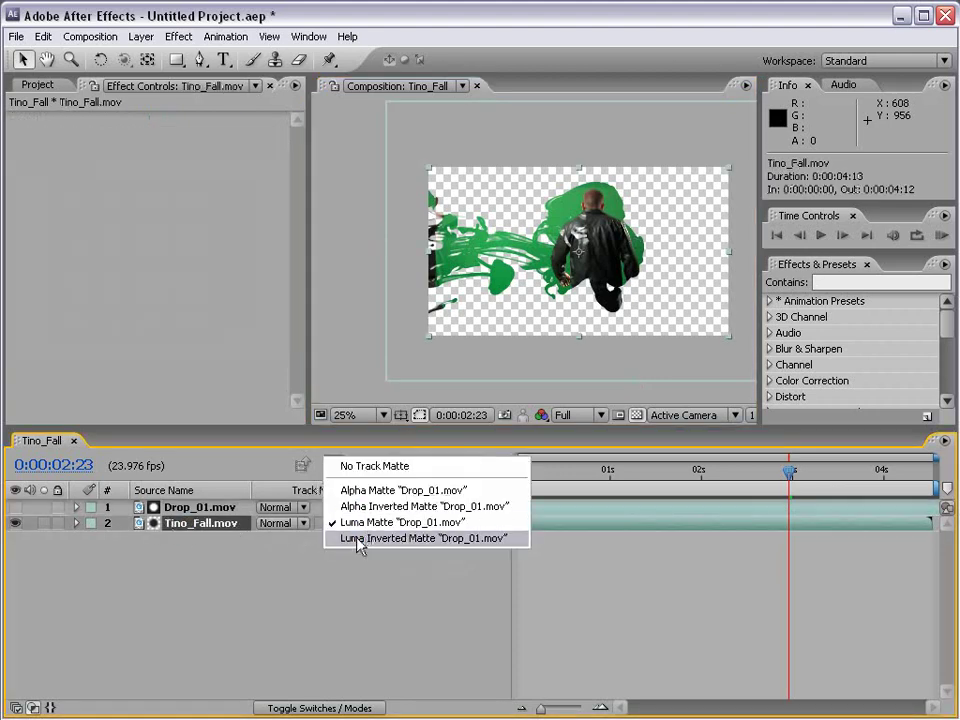
{"action": "left_click", "coordinate": [427, 539]}
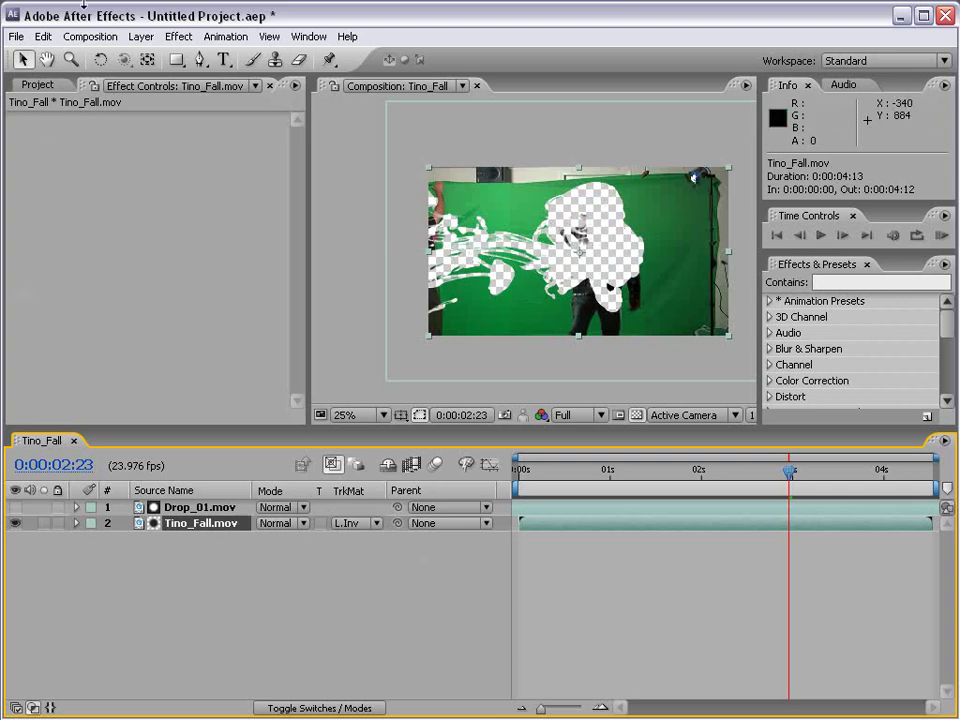
Replace the source of the Tino_Fall.mov layer with cloud.jpg from the Images folder, keeping its inverted luma matte.
{"action": "left_click", "coordinate": [38, 84]}
{"action": "left_click", "coordinate": [168, 538]}
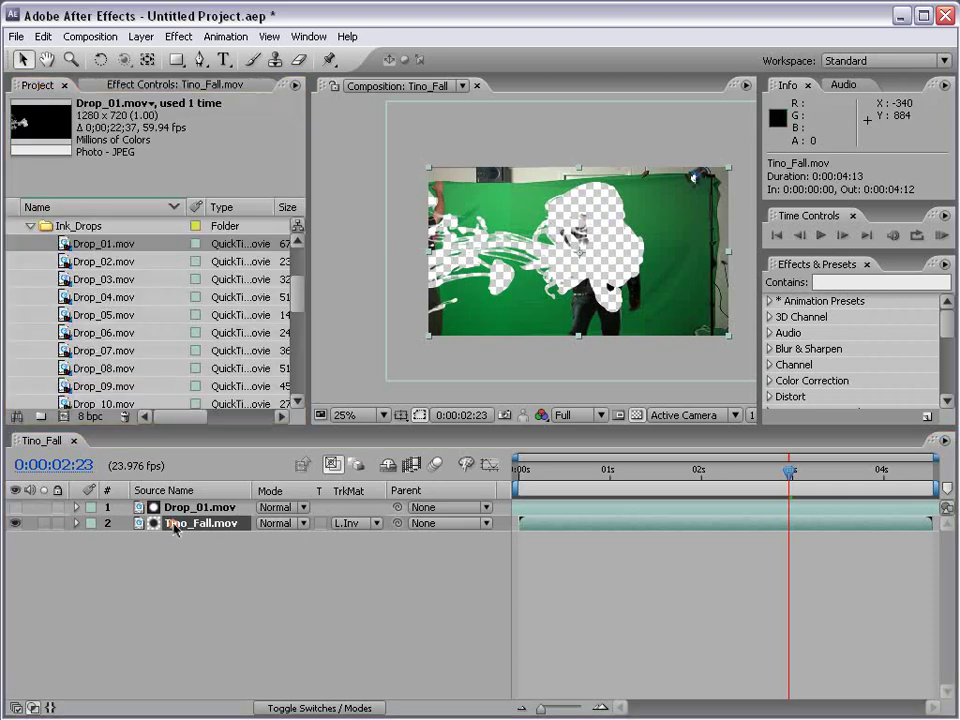
{"action": "left_click", "coordinate": [31, 228]}
{"action": "scroll", "coordinate": [281, 264], "scroll_direction": "up", "scroll_amount": 1}
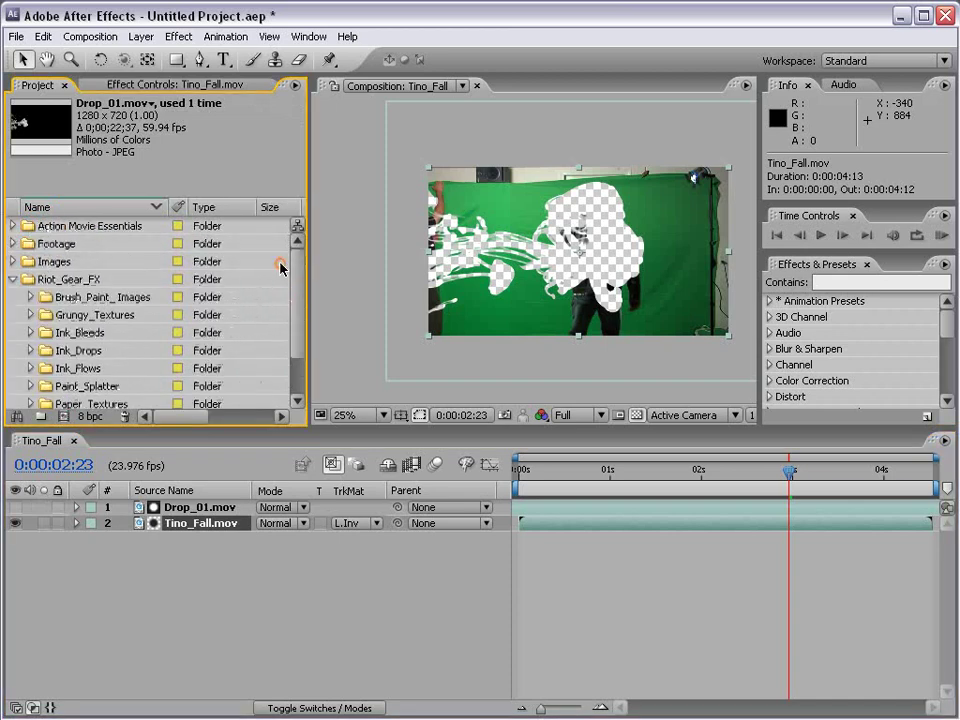
{"action": "left_click", "coordinate": [11, 279]}
{"action": "left_click", "coordinate": [12, 261]}
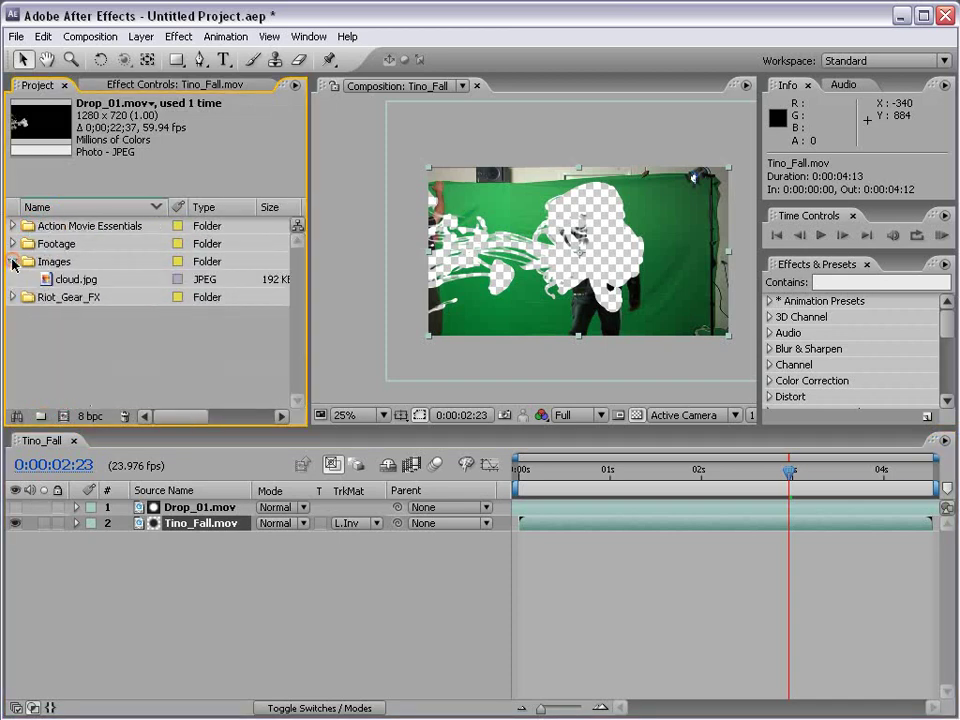
{"action": "left_click", "coordinate": [70, 281]}
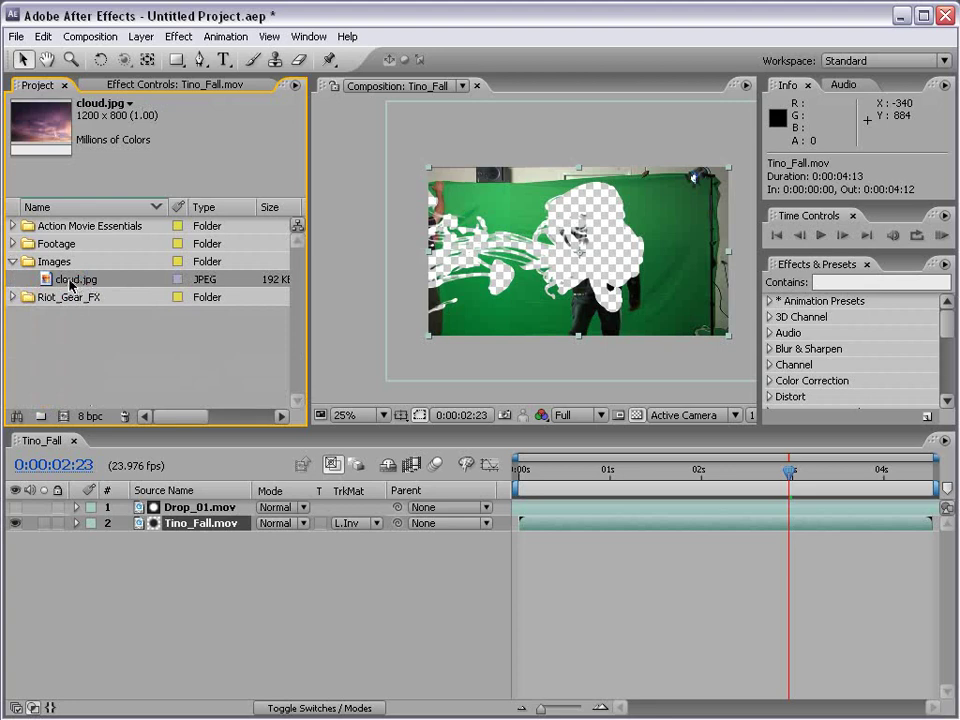
{"action": "left_click", "coordinate": [208, 553]}
{"action": "left_click", "coordinate": [191, 522]}
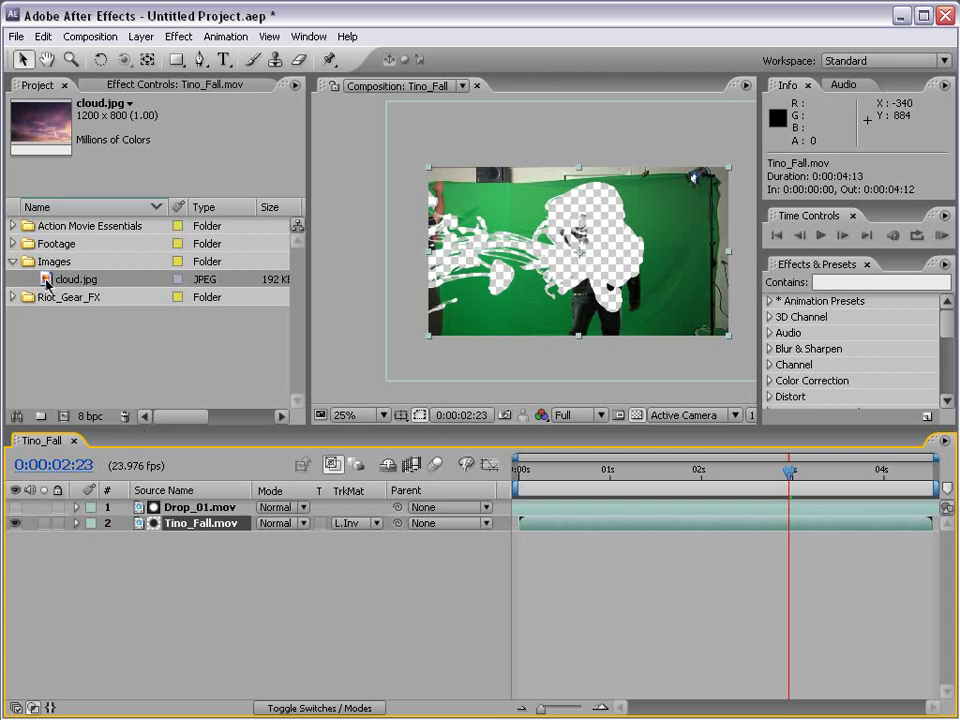
{"action": "left_click_drag", "start_coordinate": [47, 284], "coordinate": [176, 529]}
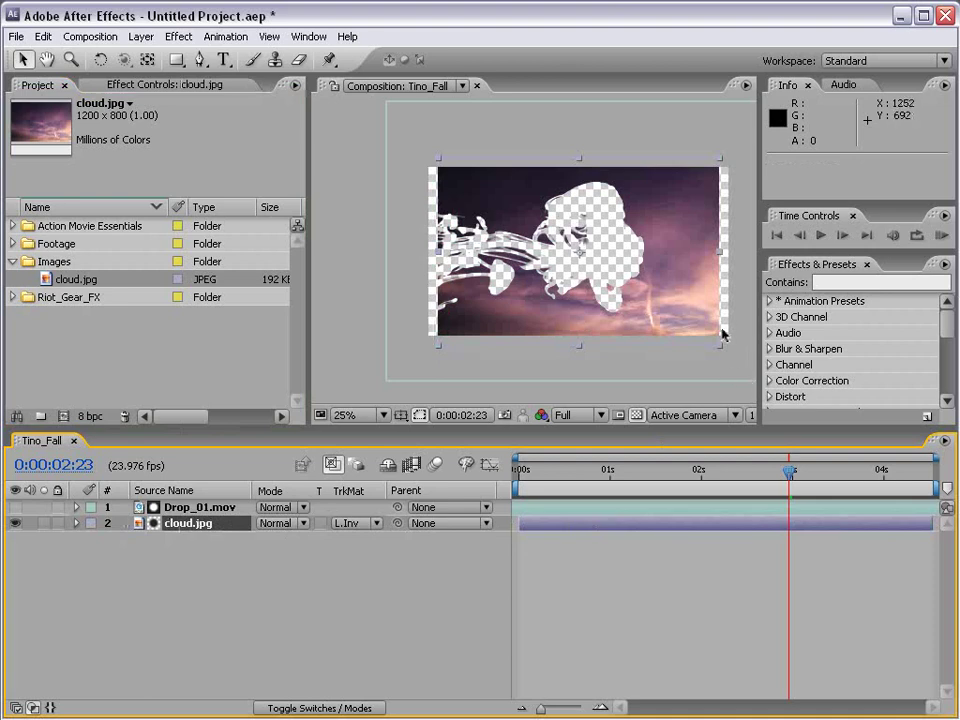
Scale the cloud.jpg layer to 110% to fill the frame and turn off the transparency grid.
{"action": "left_click_drag", "start_coordinate": [721, 348], "coordinate": [735, 364]}
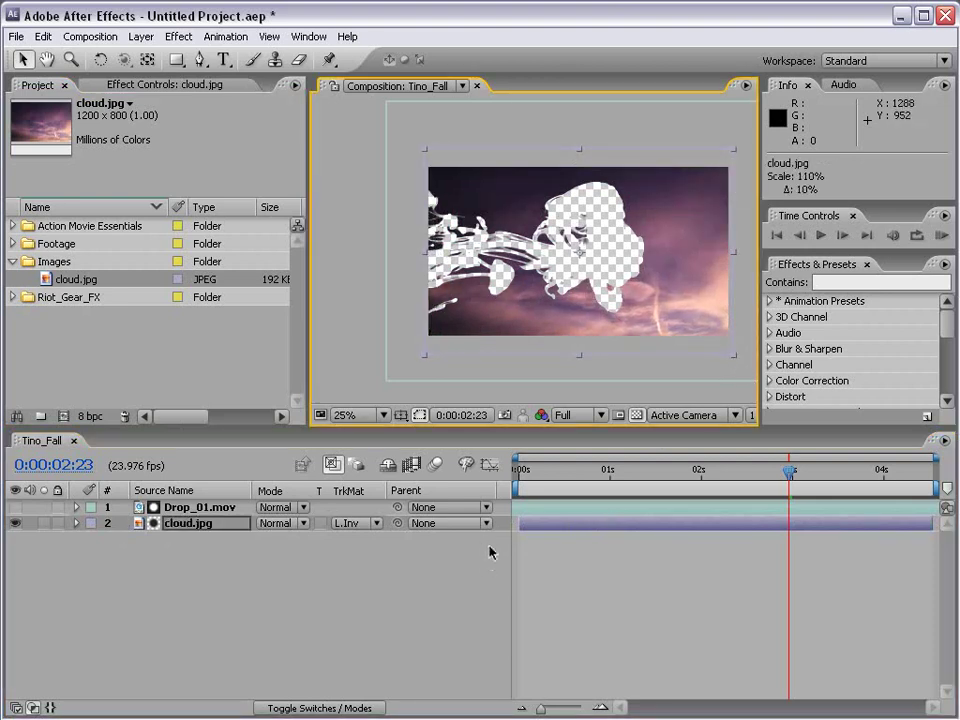
{"action": "left_click", "coordinate": [636, 416]}
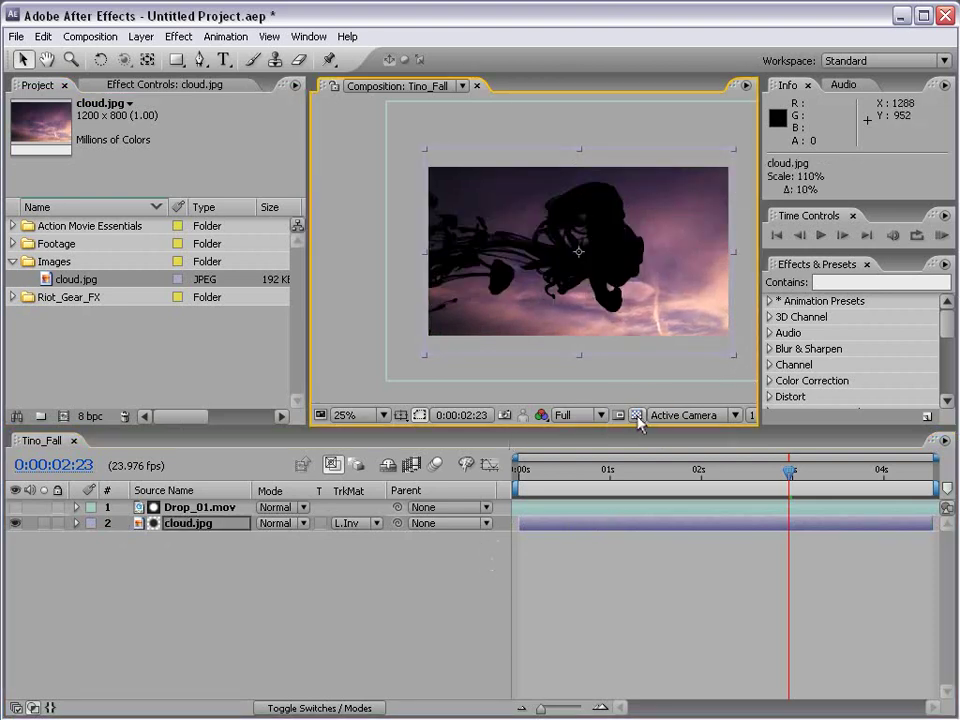
Turn on the transparency grid and add Mall Video beneath cloud.jpg, starting at 0:00:00:08 and positioned at 600, 352.
{"action": "left_click", "coordinate": [637, 416]}
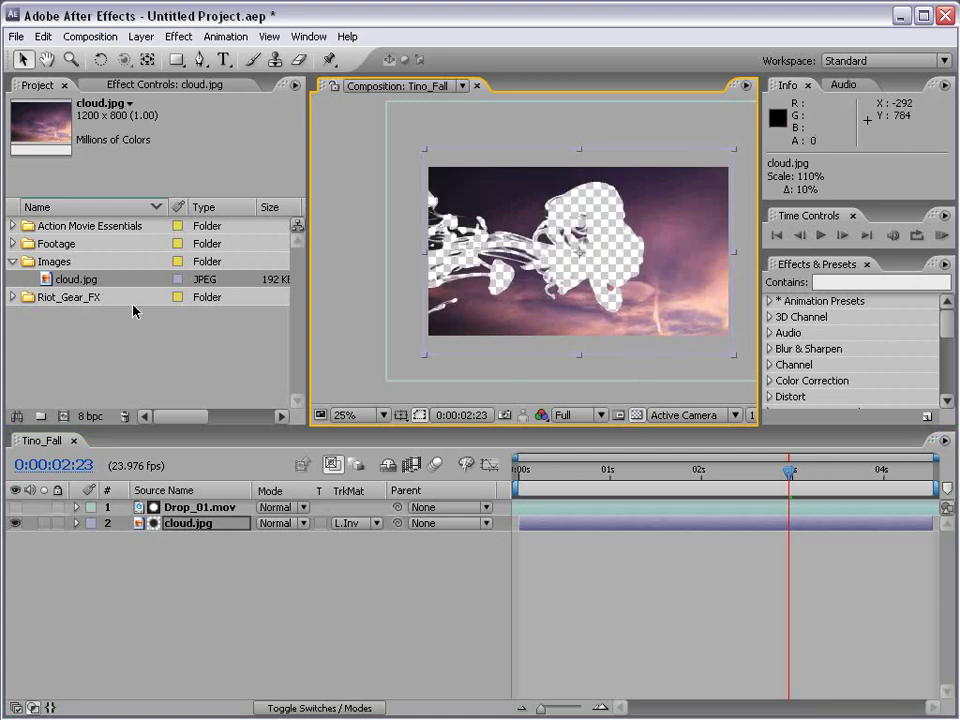
{"action": "left_click", "coordinate": [12, 243]}
{"action": "left_click", "coordinate": [75, 279]}
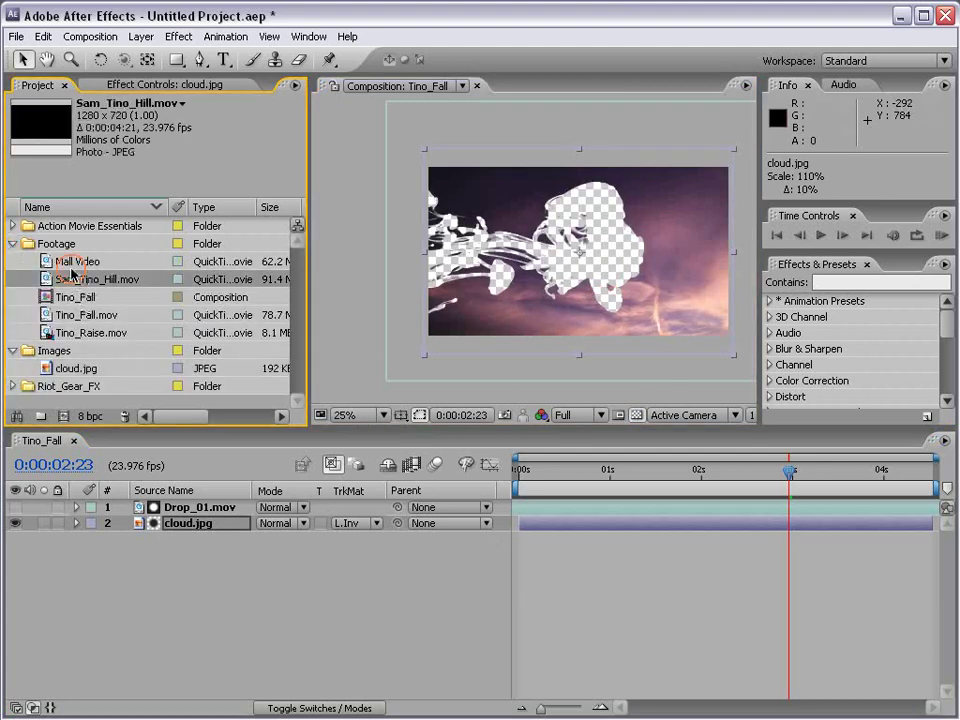
{"action": "left_click_drag", "start_coordinate": [70, 261], "coordinate": [563, 579]}
{"action": "left_click_drag", "start_coordinate": [591, 538], "coordinate": [579, 538]}
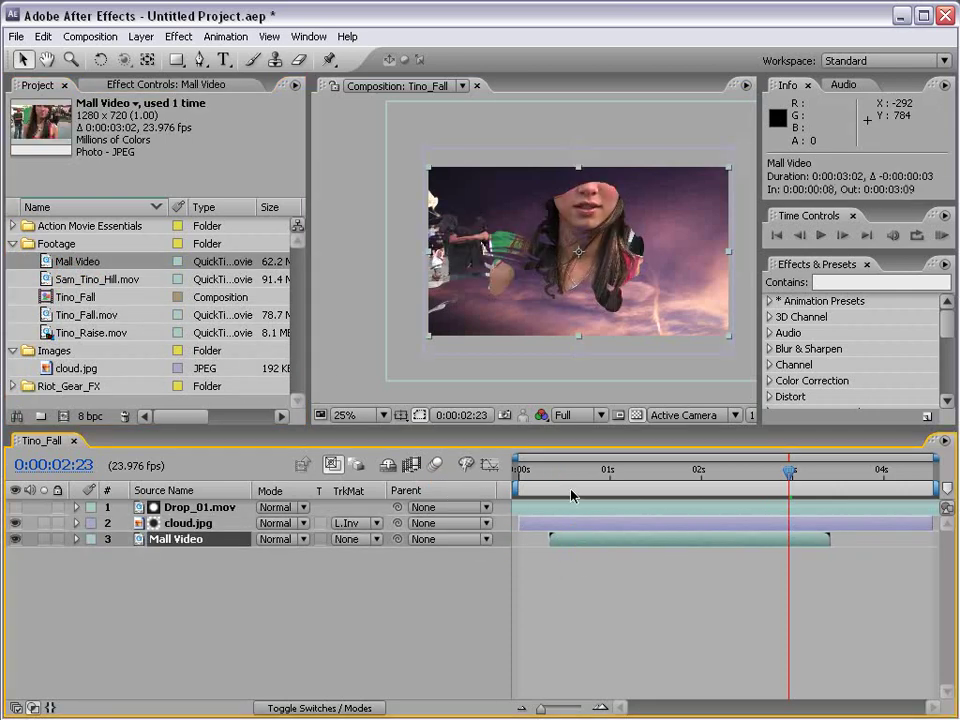
{"action": "mouse_move", "coordinate": [568, 276]}
{"action": "left_mouse_down"}
{"action": "mouse_move", "coordinate": [586, 266]}
{"action": "mouse_move", "coordinate": [558, 274]}
{"action": "left_mouse_up"}
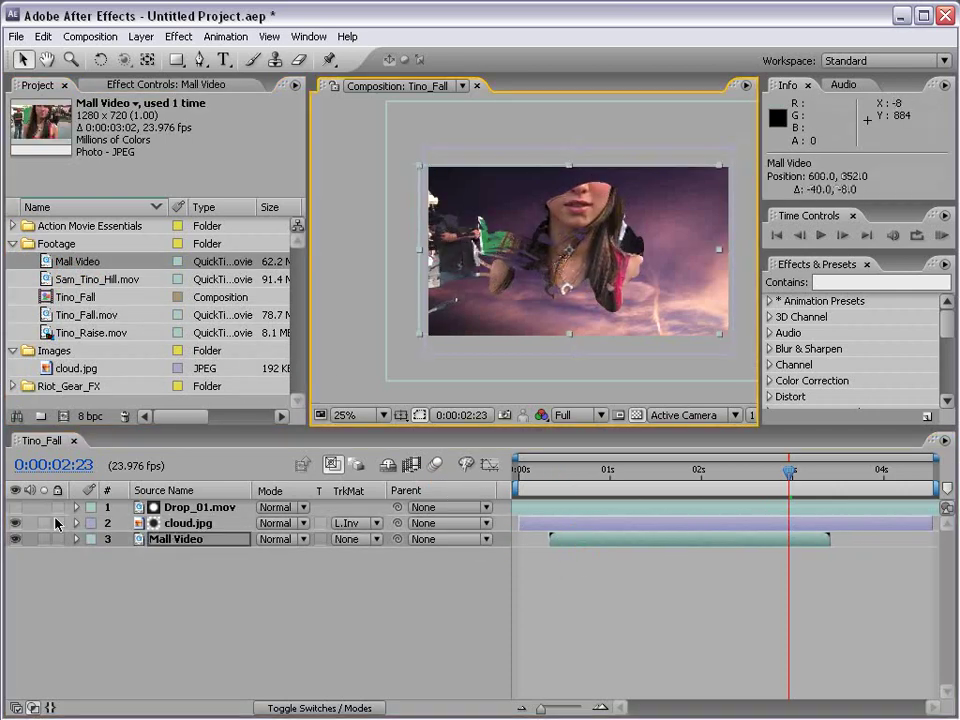
Toggle the visibility of cloud.jpg, then of the Drop_01.mov matte at 0:00:01:00, to compare each with the composite.
{"action": "left_click", "coordinate": [14, 523]}
{"action": "left_click", "coordinate": [14, 523]}
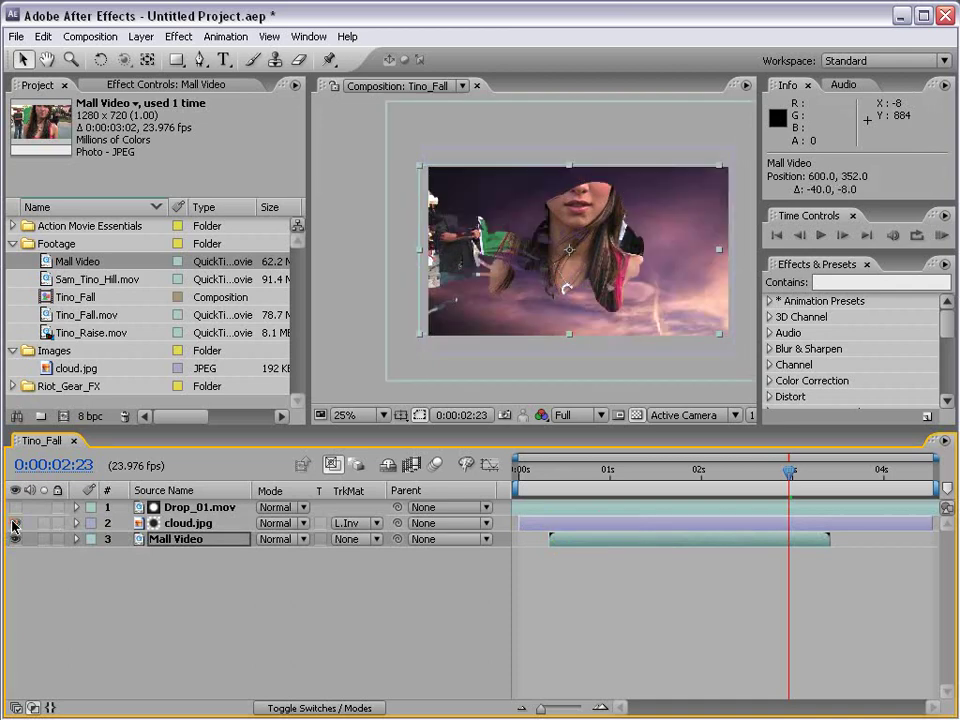
{"action": "left_click_drag", "start_coordinate": [587, 492], "coordinate": [609, 484]}
{"action": "left_click", "coordinate": [204, 509]}
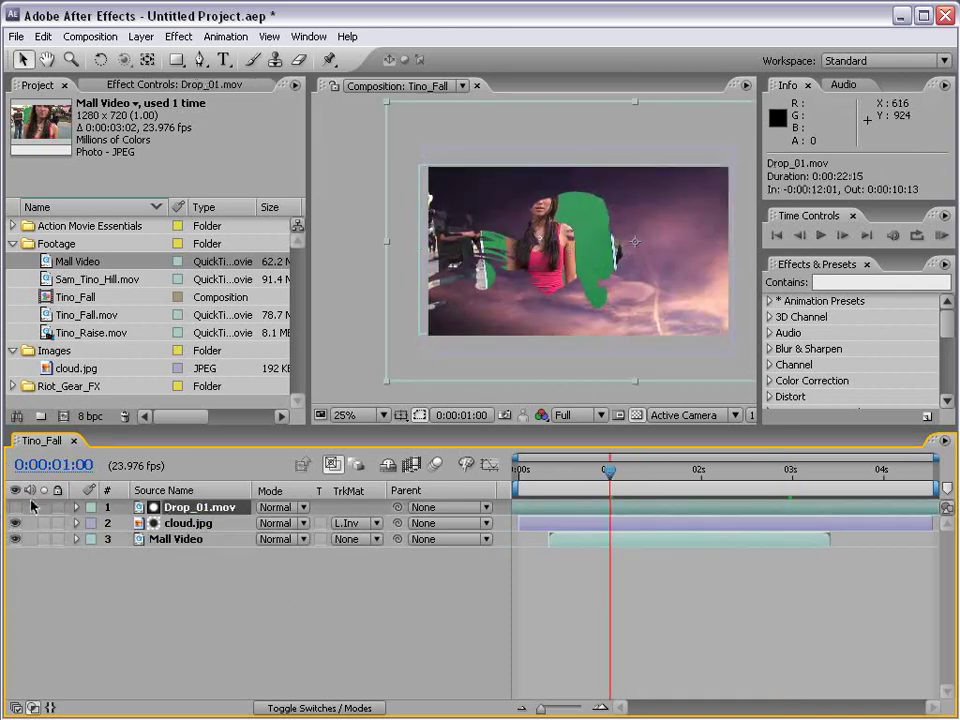
{"action": "left_click", "coordinate": [14, 508]}
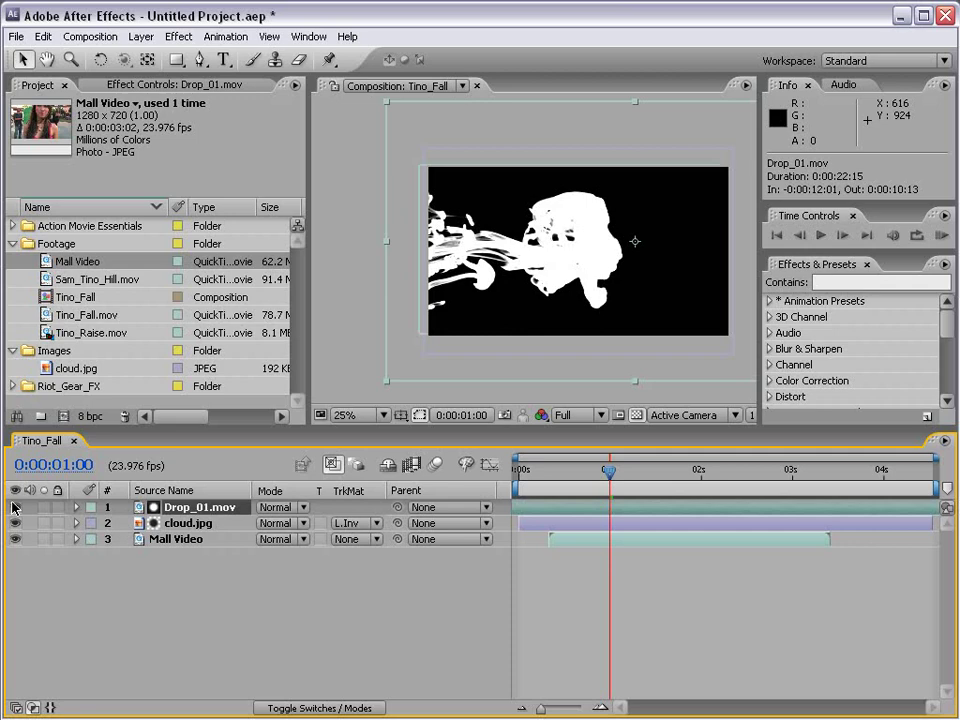
{"action": "left_click", "coordinate": [14, 508]}
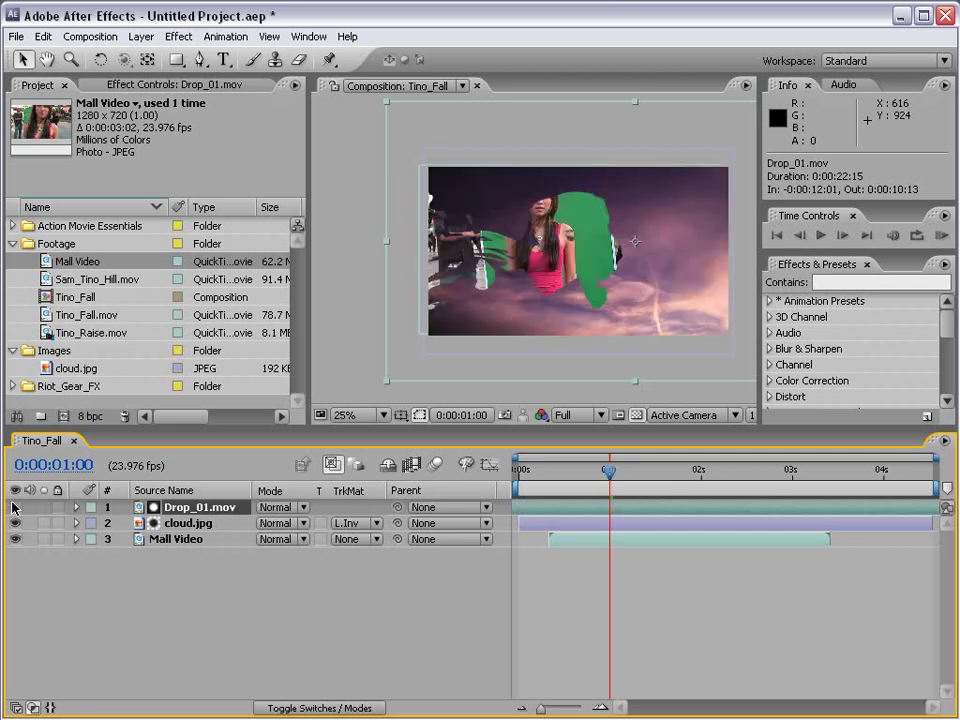
Shift Mall Video to place the woman within the matte opening, and move Drop_01.mov to 836, 252.
{"action": "left_click_drag", "start_coordinate": [544, 264], "coordinate": [522, 240]}
{"action": "left_click", "coordinate": [616, 543]}
{"action": "mouse_move", "coordinate": [597, 276]}
{"action": "left_mouse_down"}
{"action": "mouse_move", "coordinate": [640, 296]}
{"action": "mouse_move", "coordinate": [613, 285]}
{"action": "left_mouse_up"}
{"action": "left_click", "coordinate": [611, 507]}
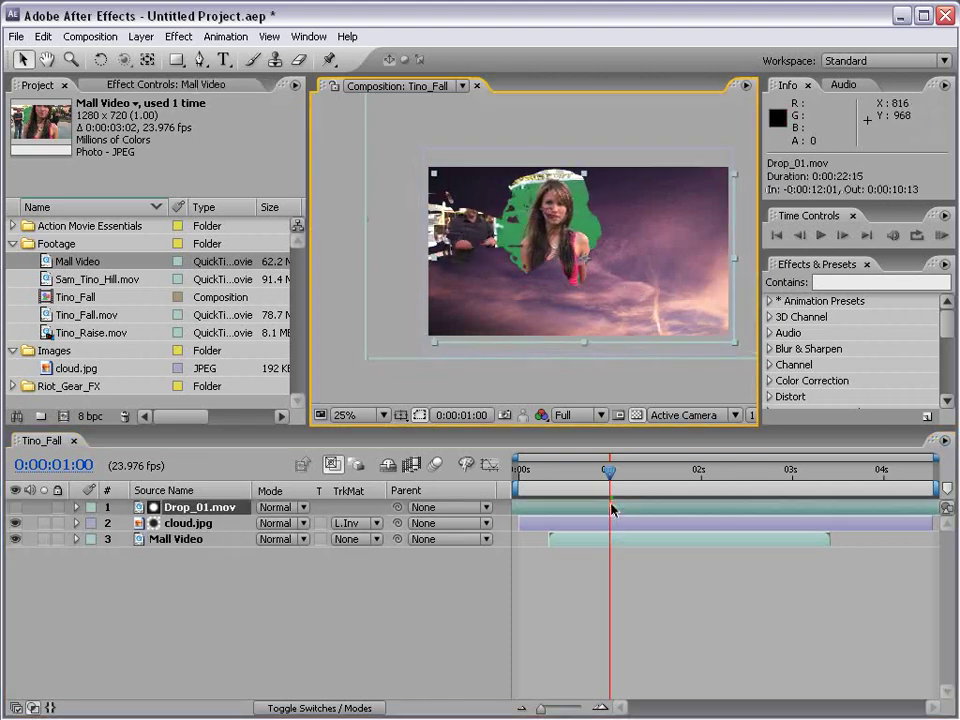
{"action": "left_click_drag", "start_coordinate": [533, 222], "coordinate": [567, 229]}
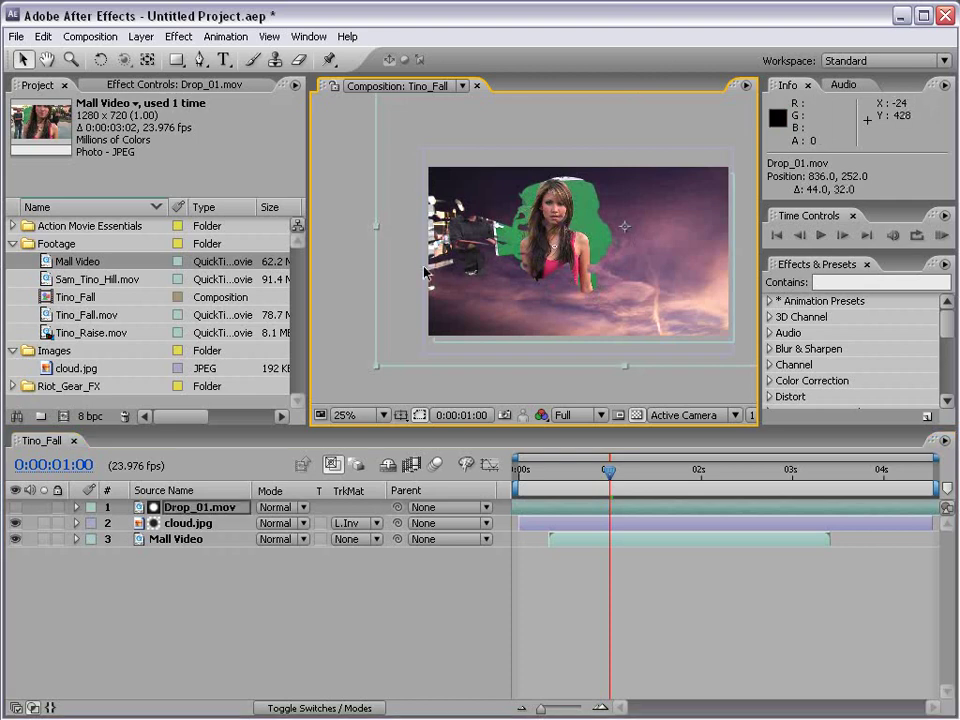
Rotate the Drop_01.mov matte to a vertical orientation, move it to 528, -24 over the woman, and inspect the composite at 0:00:01:21.
{"action": "key", "text": "w"}
{"action": "left_click_drag", "start_coordinate": [392, 274], "coordinate": [577, 237]}
{"action": "key", "text": "v"}
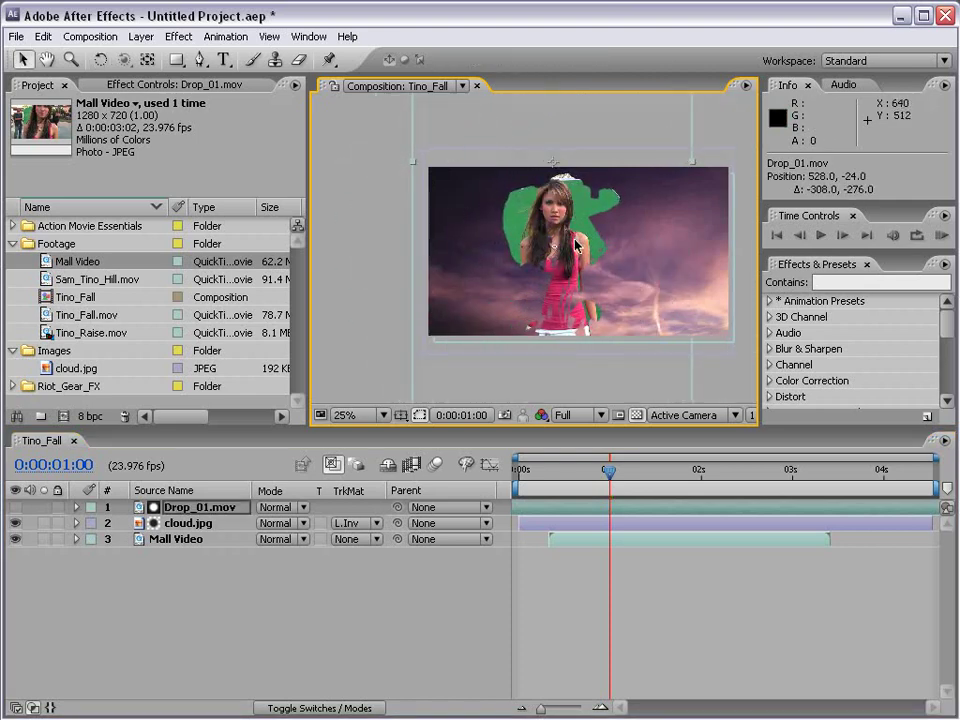
{"action": "left_click_drag", "start_coordinate": [605, 472], "coordinate": [690, 484]}
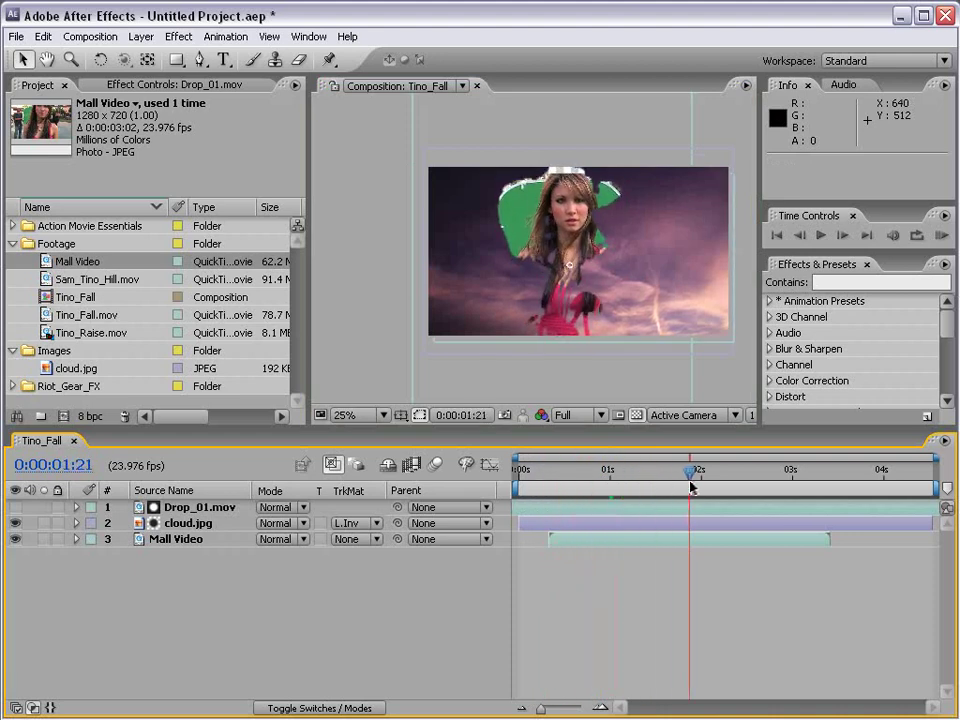
{"action": "scroll", "coordinate": [598, 306], "scroll_direction": "up", "scroll_amount": 1}
{"action": "key", "text": "space"}
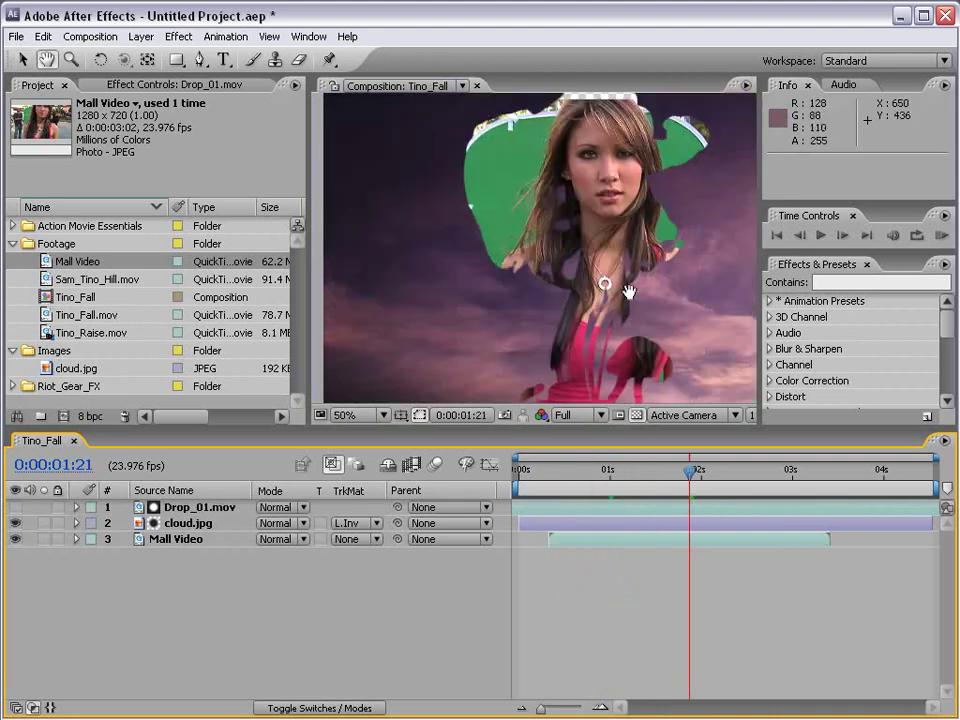
{"action": "left_click_drag", "start_coordinate": [656, 272], "coordinate": [597, 273]}
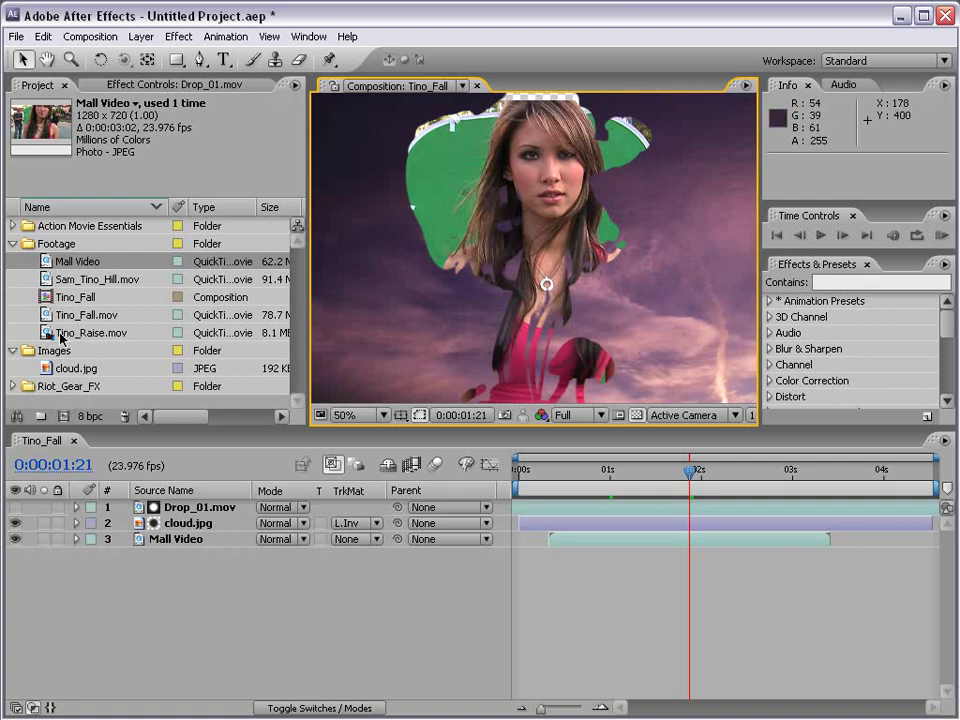
Hide cloud.jpg and Mall Video, and add Tino_Fall.mov as the lowest layer starting at 0:00:00:07.
{"action": "left_click_drag", "start_coordinate": [14, 523], "coordinate": [17, 539]}
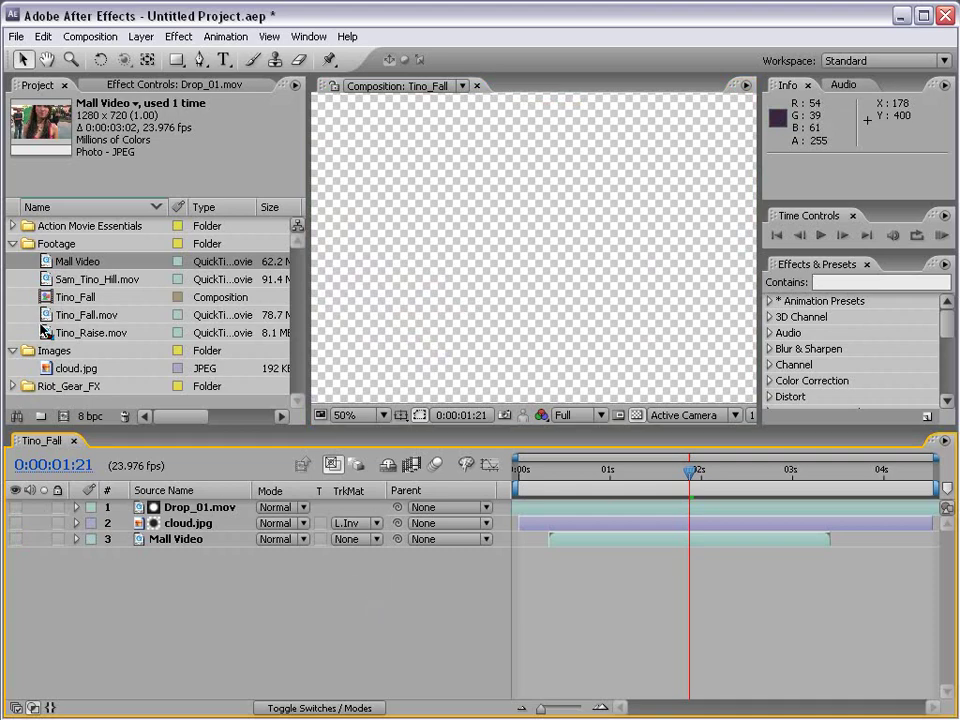
{"action": "left_click_drag", "start_coordinate": [45, 315], "coordinate": [548, 591]}
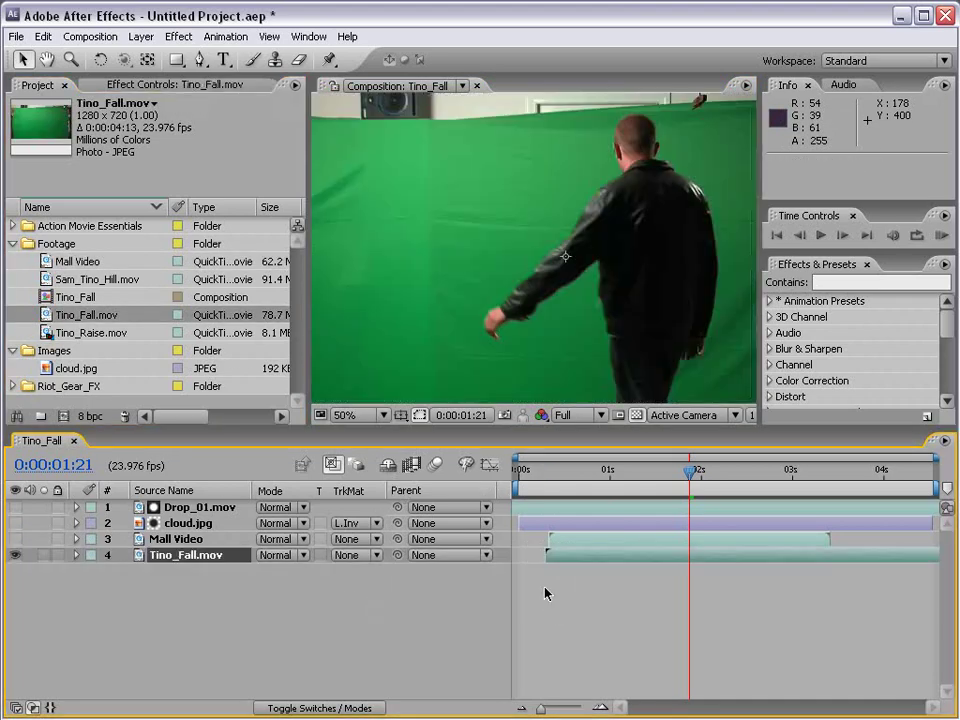
{"action": "scroll", "coordinate": [530, 182], "scroll_direction": "down", "scroll_amount": 1}
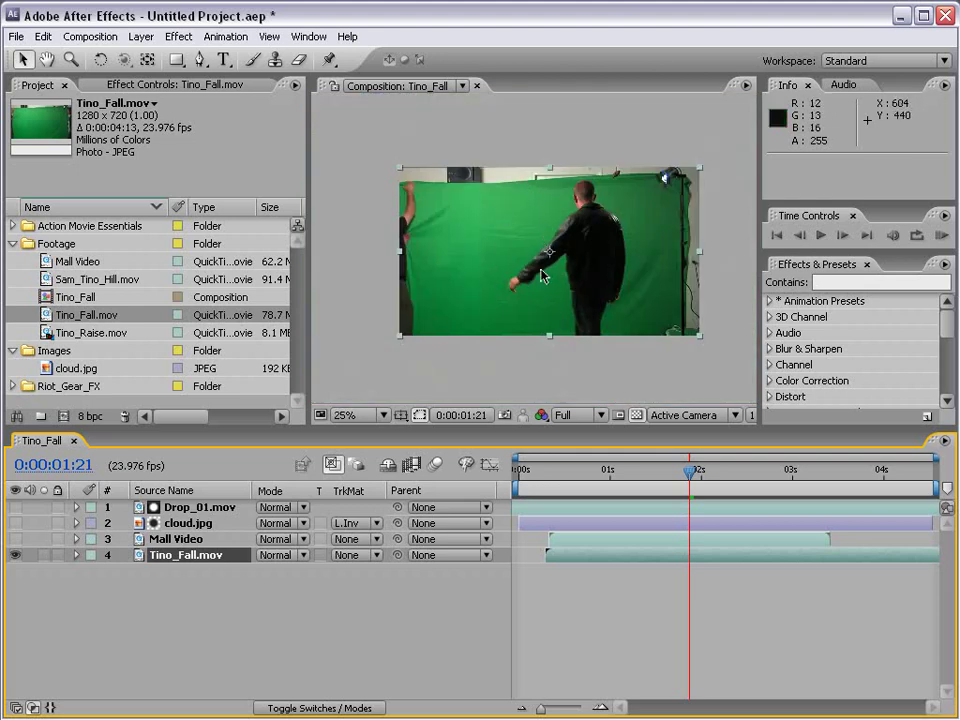
Apply Keylight (1.2) to Tino_Fall.mov, sample the green screen as Screen Colour, and set Clip Black to 23 and Clip White to 81.
{"action": "left_click", "coordinate": [190, 37]}
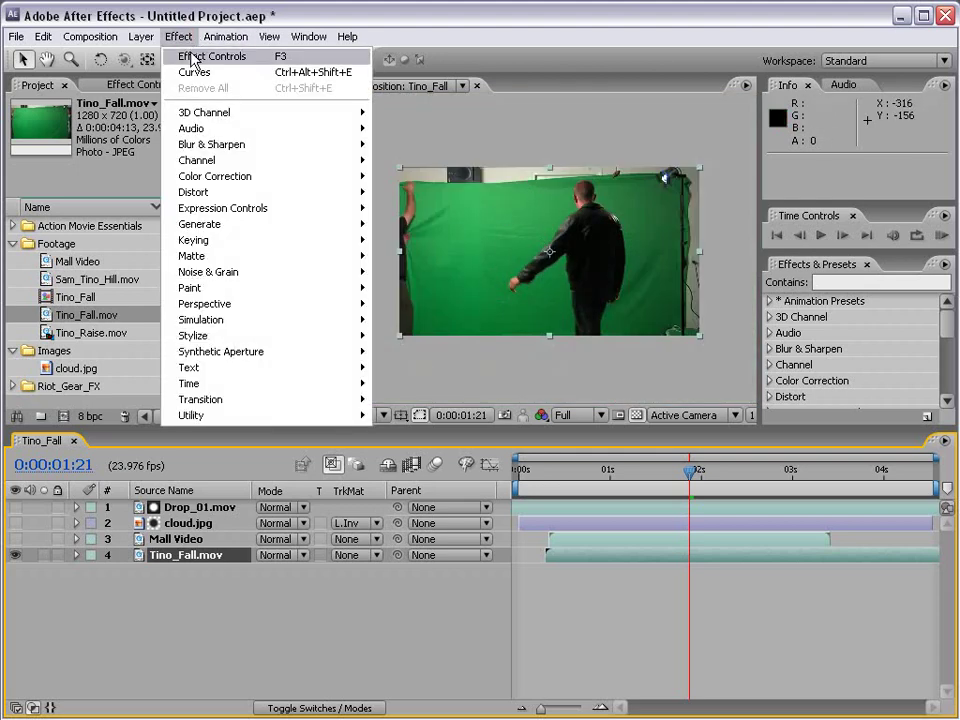
{"action": "mouse_move", "coordinate": [200, 241]}
{"action": "left_click", "coordinate": [443, 352]}
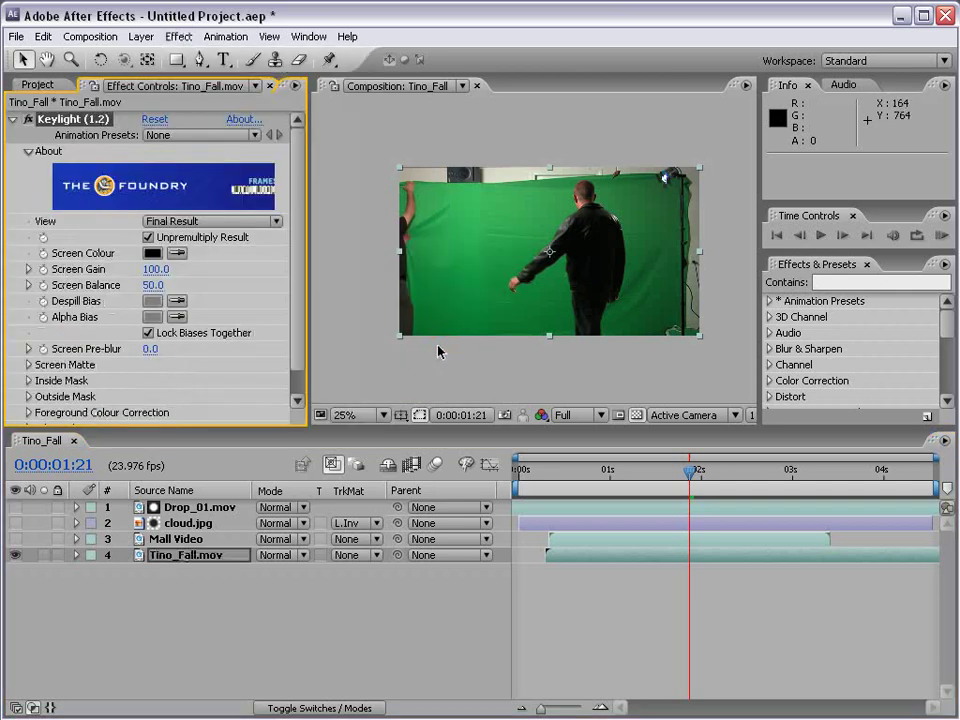
{"action": "left_click", "coordinate": [176, 253]}
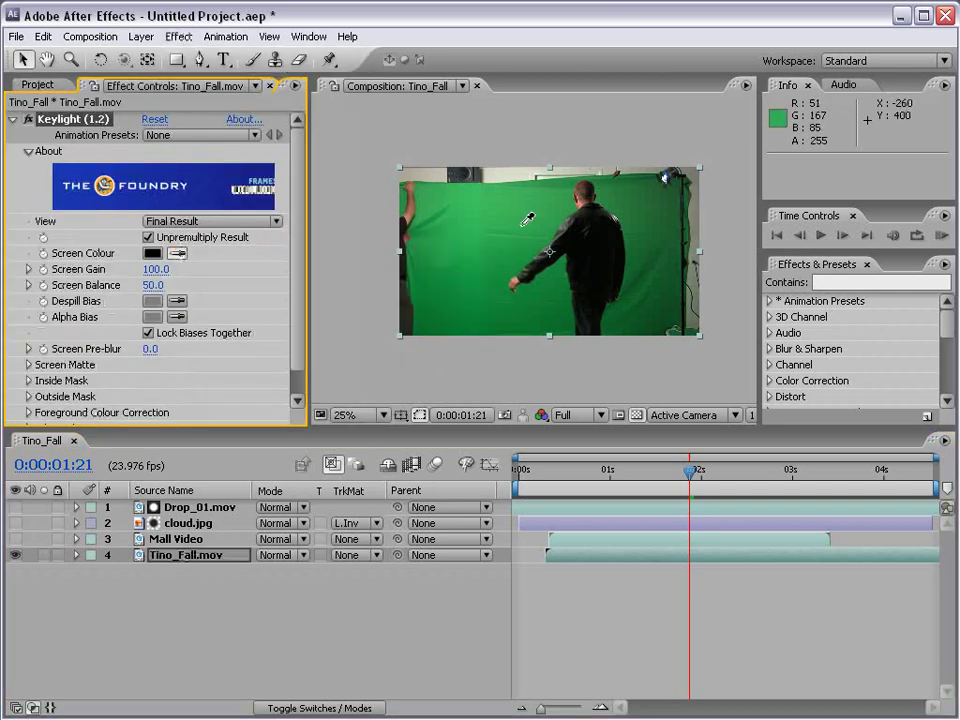
{"action": "left_click", "coordinate": [632, 240]}
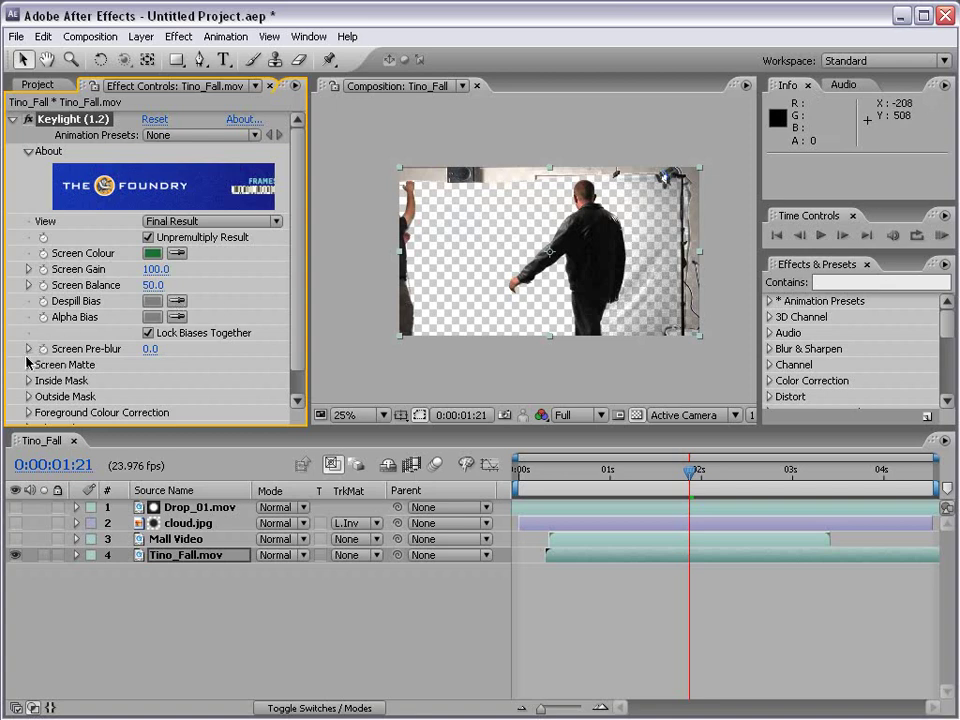
{"action": "left_click", "coordinate": [28, 365]}
{"action": "left_click_drag", "start_coordinate": [148, 289], "coordinate": [108, 306]}
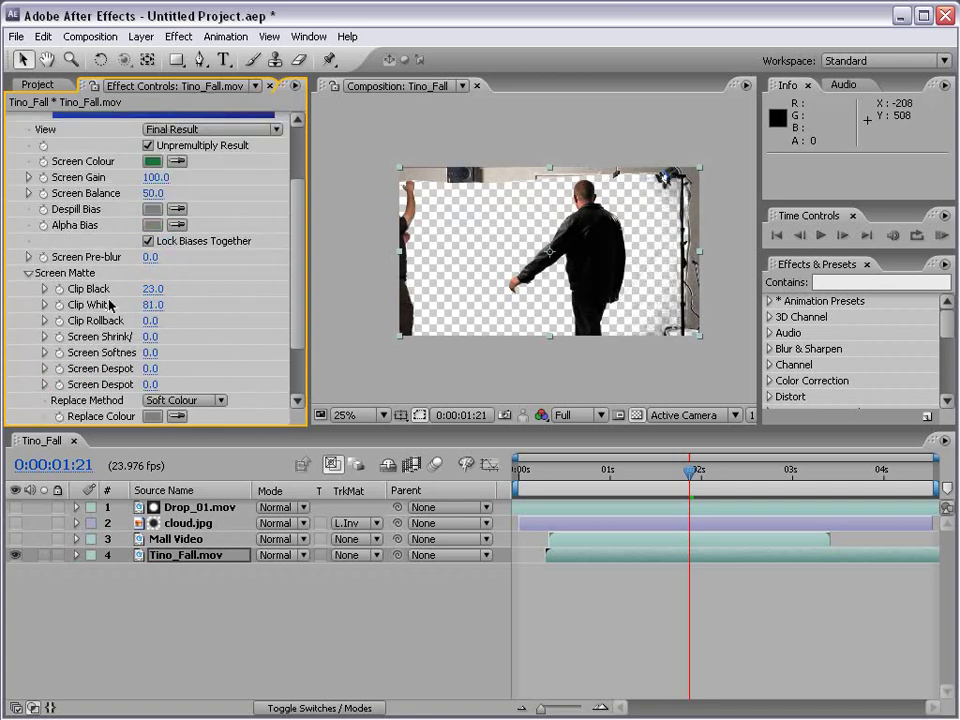
Draw a closed Pen tool mask around the actor on Tino_Fall.mov to exclude the wall, helper and light stand, and check it at 0:00:02:00.
{"action": "left_click", "coordinate": [200, 60]}
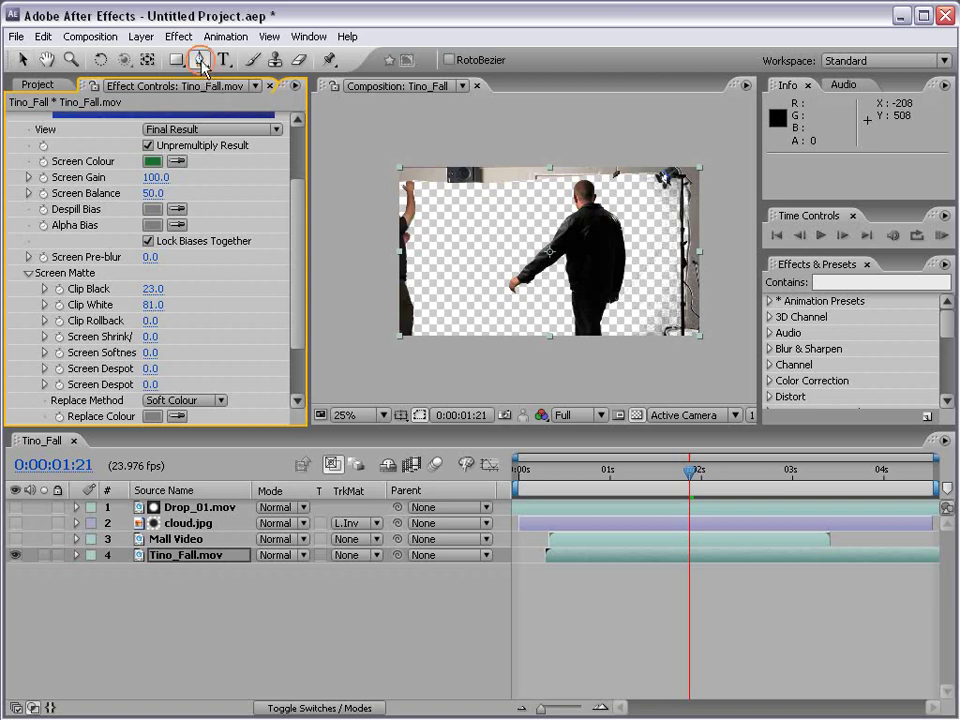
{"action": "left_click", "coordinate": [641, 341]}
{"action": "left_click", "coordinate": [667, 290]}
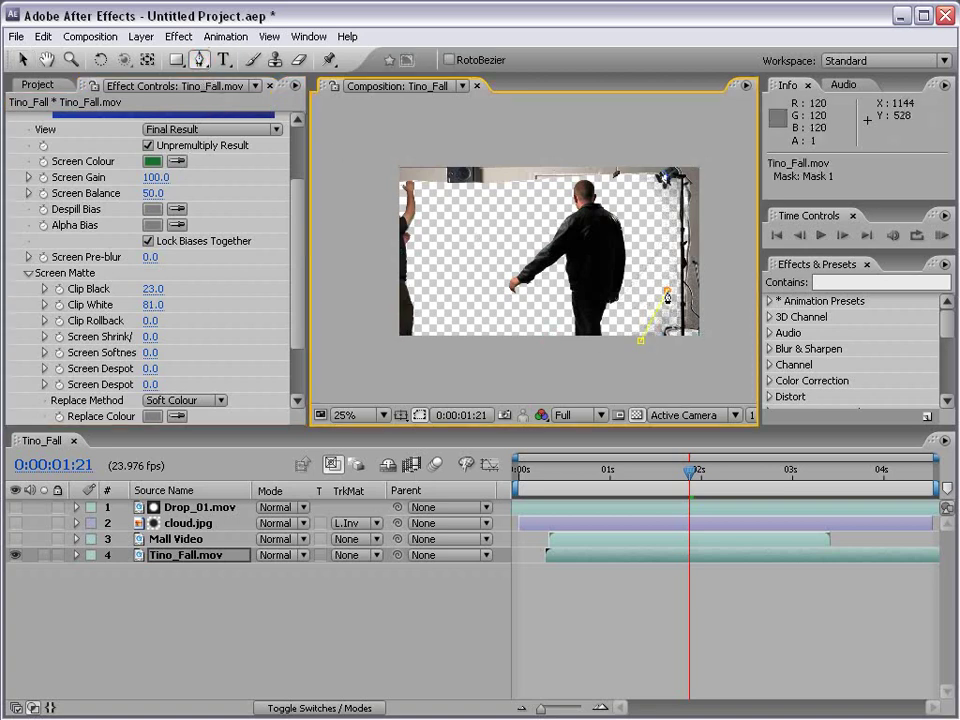
{"action": "left_click", "coordinate": [665, 196]}
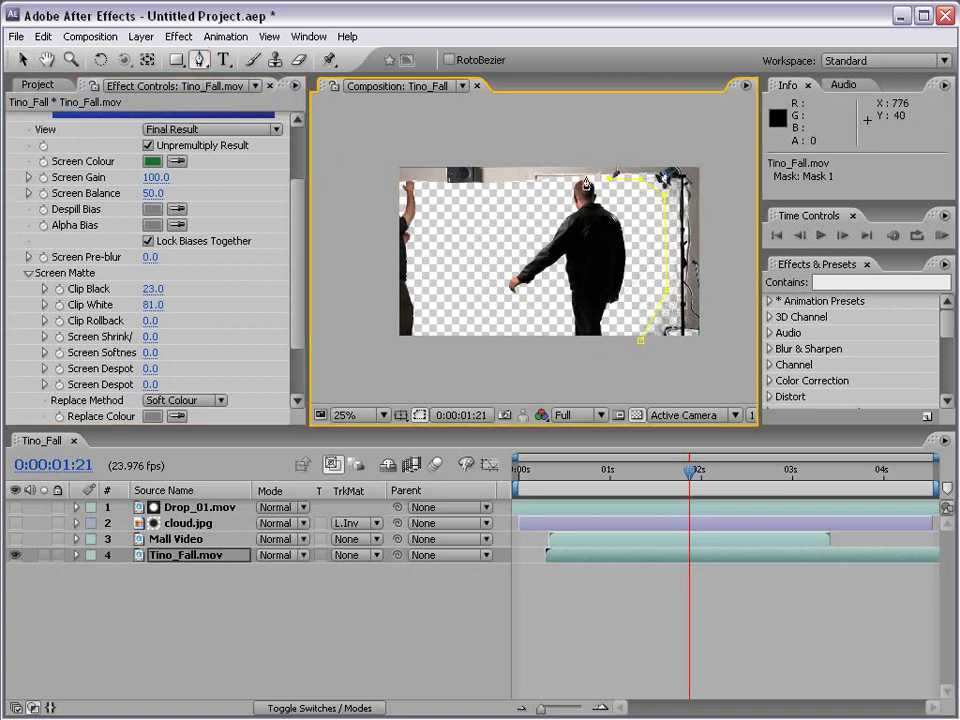
{"action": "left_click", "coordinate": [577, 179]}
{"action": "left_click", "coordinate": [437, 190]}
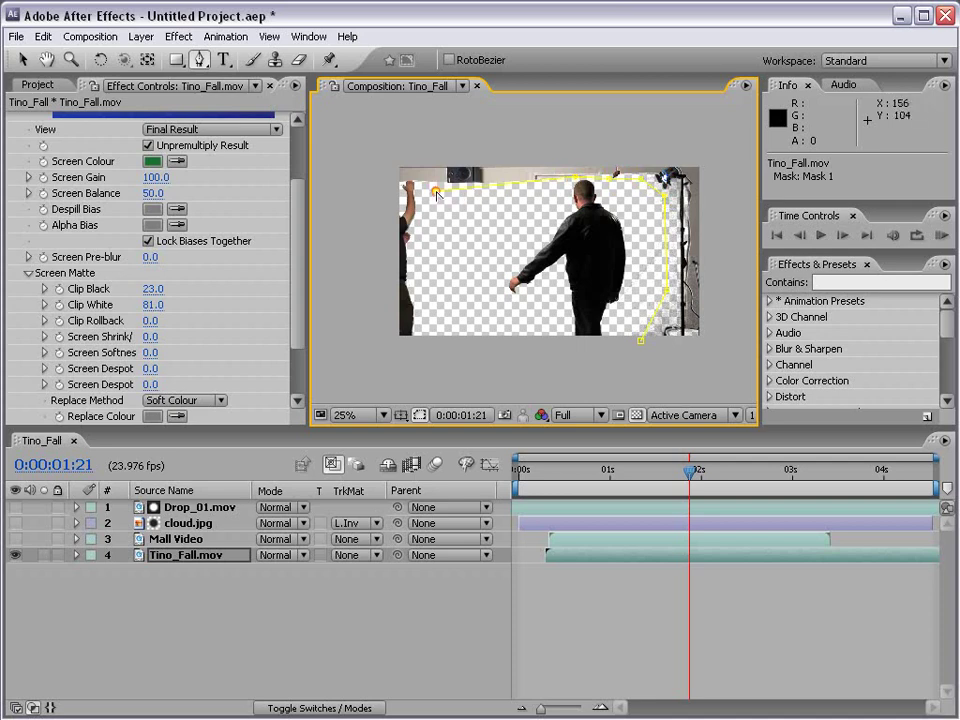
{"action": "left_click", "coordinate": [441, 348]}
{"action": "left_click", "coordinate": [641, 347]}
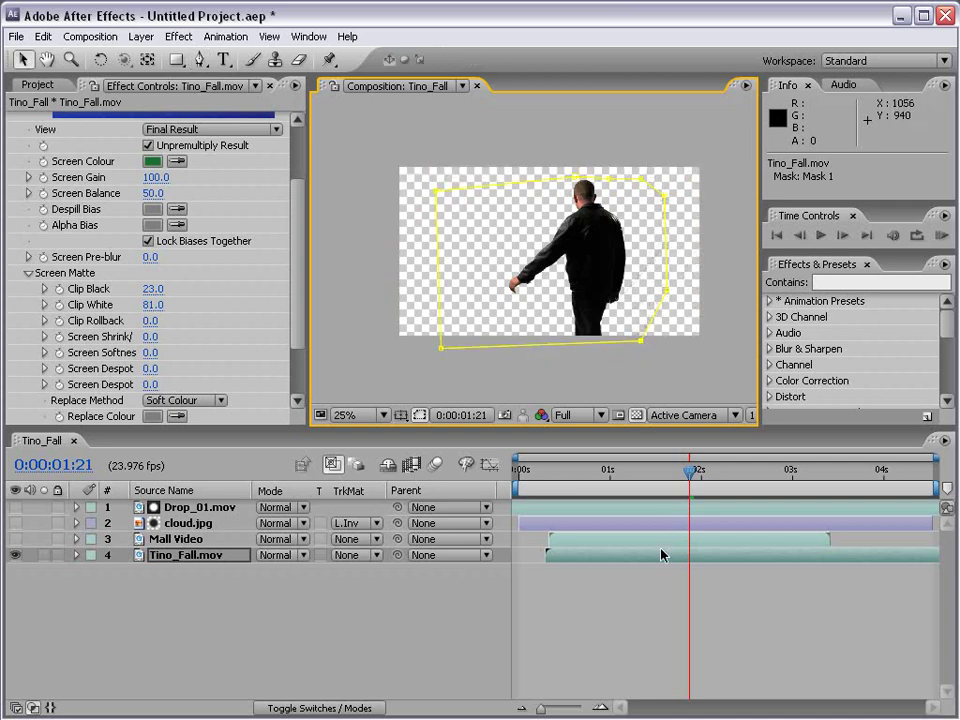
{"action": "left_click", "coordinate": [638, 487]}
{"action": "left_click", "coordinate": [621, 509]}
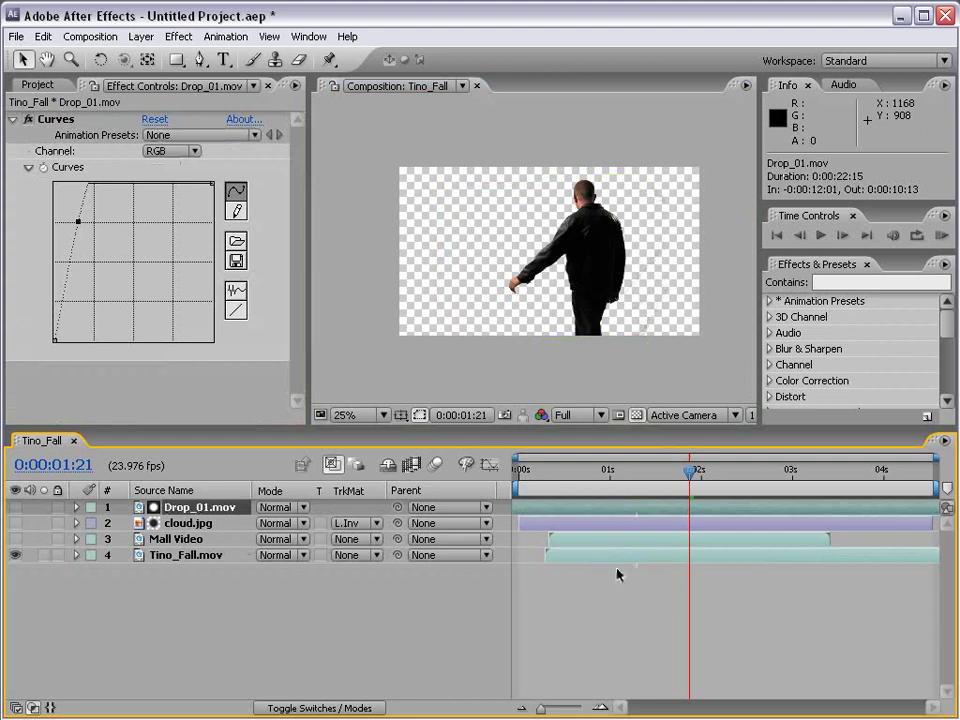
{"action": "left_click", "coordinate": [617, 558]}
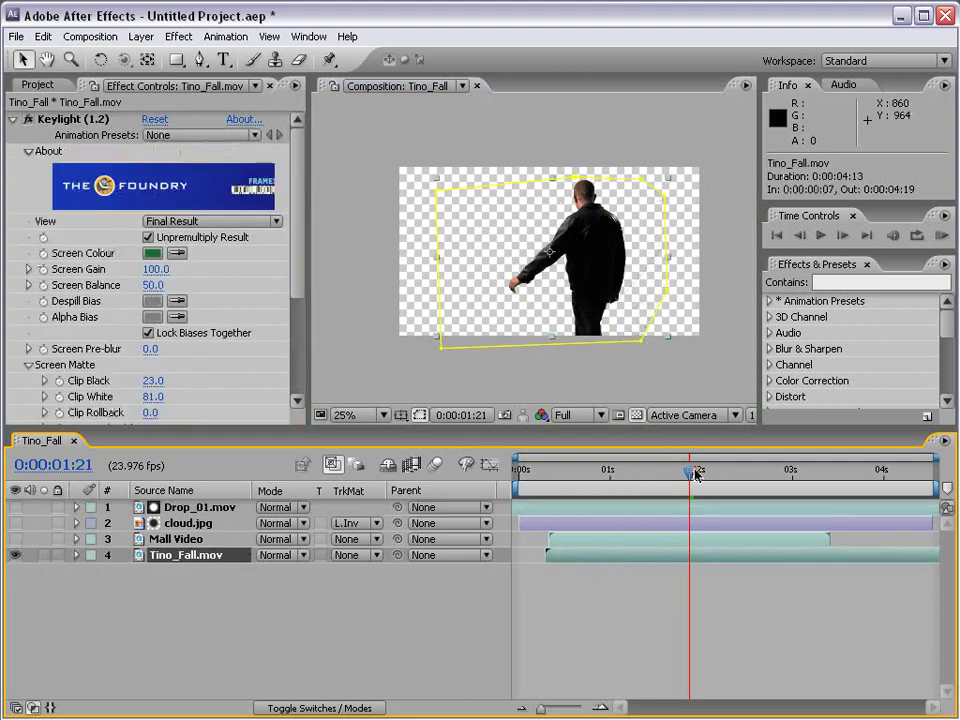
{"action": "mouse_move", "coordinate": [695, 474]}
{"action": "left_mouse_down"}
{"action": "mouse_move", "coordinate": [735, 472]}
{"action": "mouse_move", "coordinate": [701, 472]}
{"action": "left_mouse_up"}
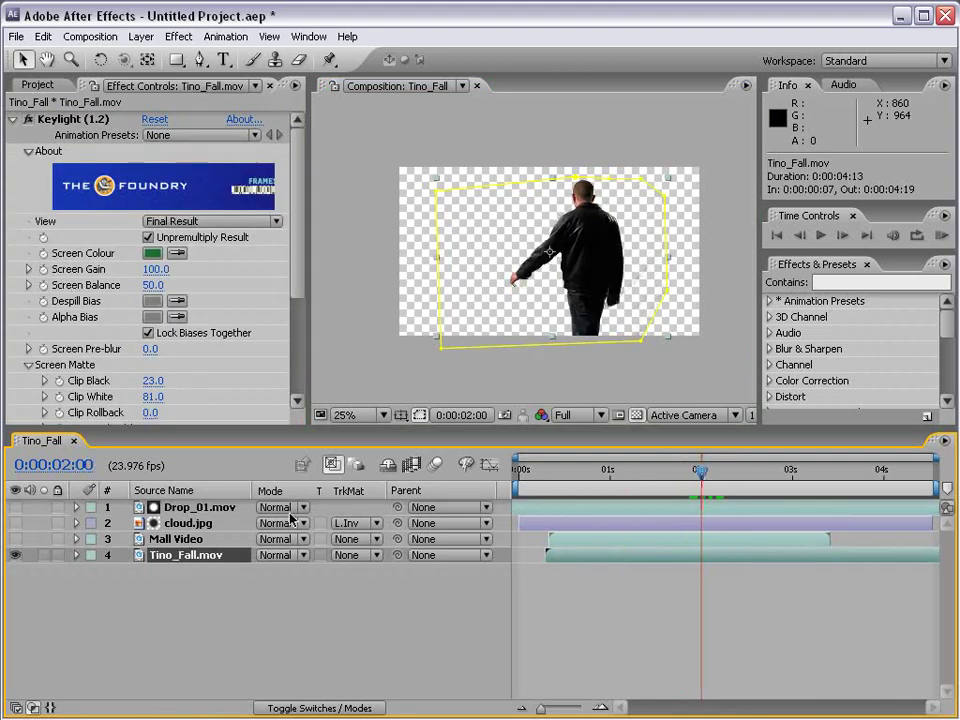
Remove the track matte from cloud.jpg, place it beneath Tino_Fall.mov as the background, and turn its visibility on.
{"action": "left_click", "coordinate": [184, 526]}
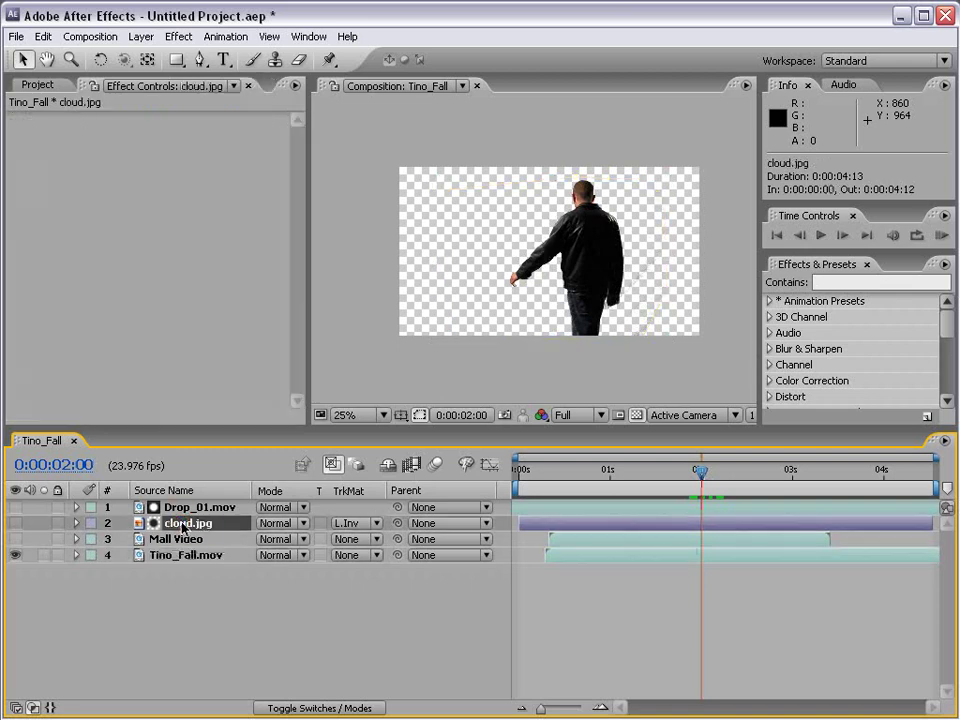
{"action": "left_click", "coordinate": [365, 523]}
{"action": "left_click", "coordinate": [362, 451]}
{"action": "left_click_drag", "start_coordinate": [166, 530], "coordinate": [168, 571]}
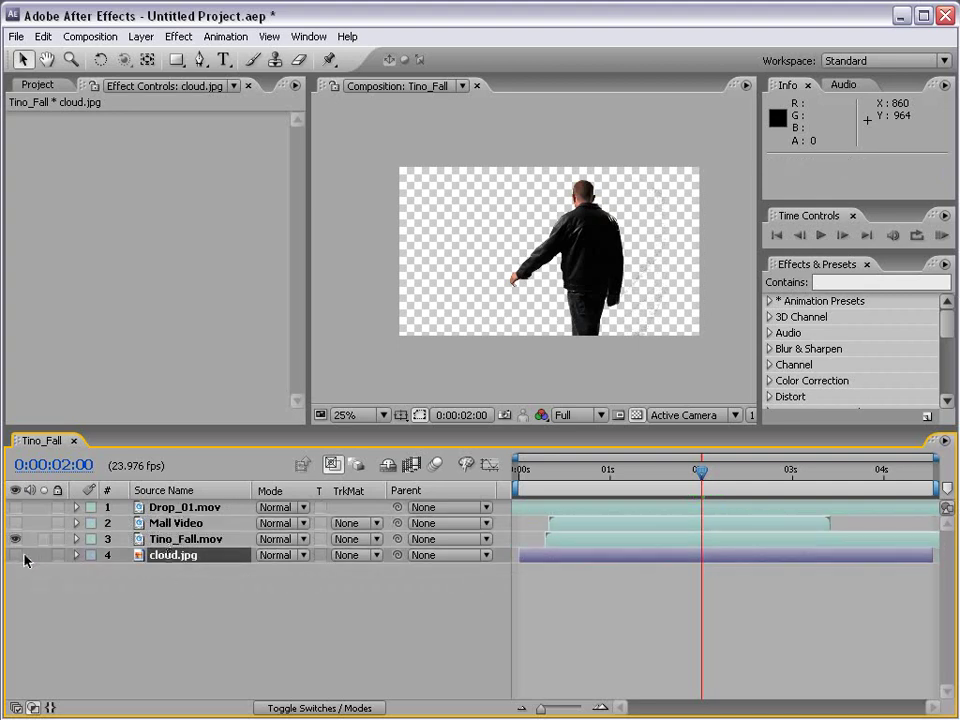
{"action": "left_click", "coordinate": [15, 555]}
{"action": "left_click", "coordinate": [101, 583]}
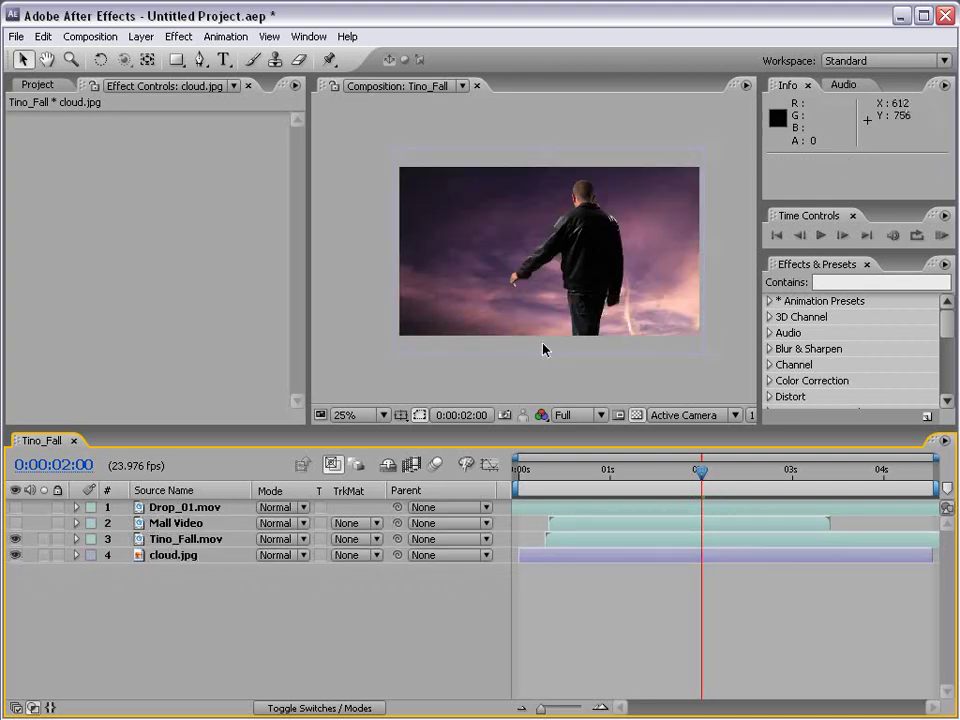
Go to 0:00:01:07 and delete the hidden Drop_01.mov and Mall Video layers.
{"action": "left_click", "coordinate": [636, 472]}
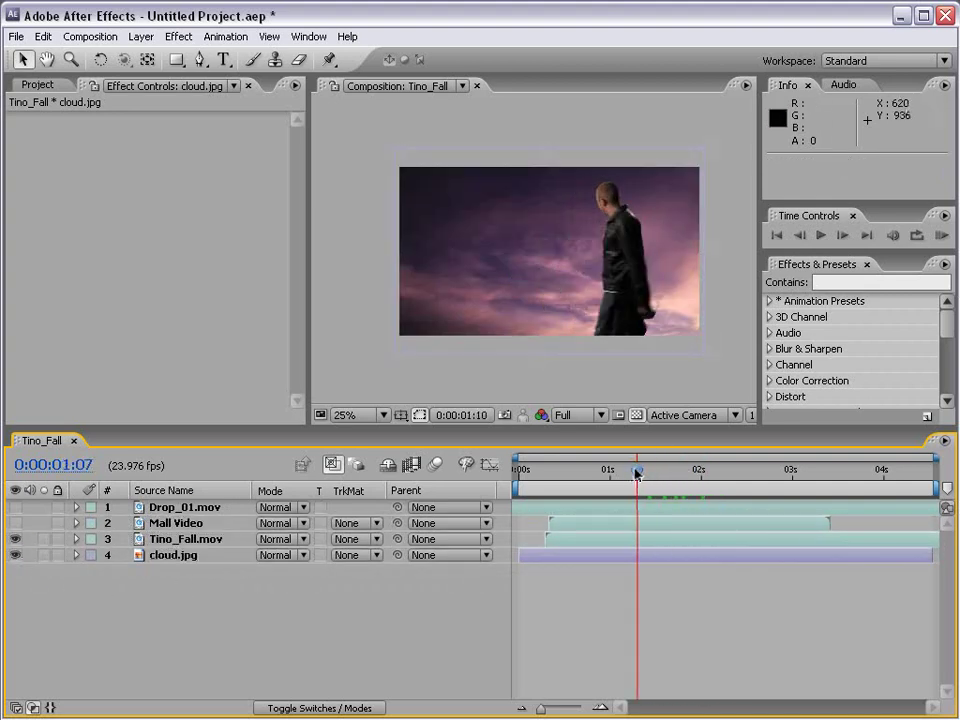
{"action": "left_click", "coordinate": [175, 523]}
{"action": "left_click", "coordinate": [165, 507], "text": "shift"}
{"action": "key", "text": "Delete"}
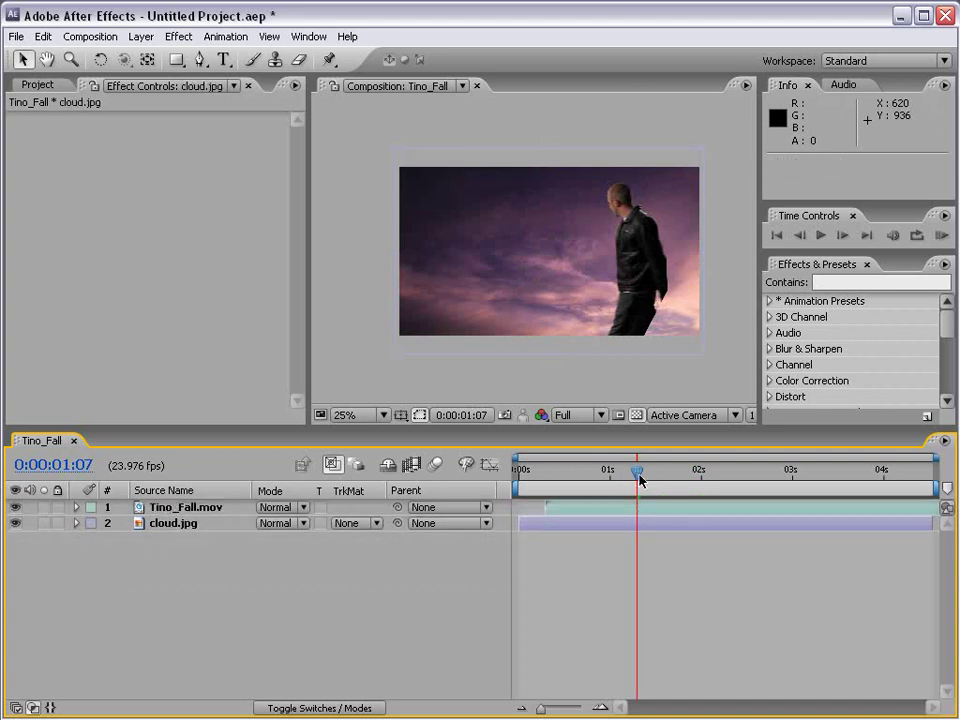
Go to 0:00:02:15 and set the track matte of cloud.jpg to Alpha Matte "Tino_Fall.mov".
{"action": "left_click_drag", "start_coordinate": [638, 478], "coordinate": [757, 478]}
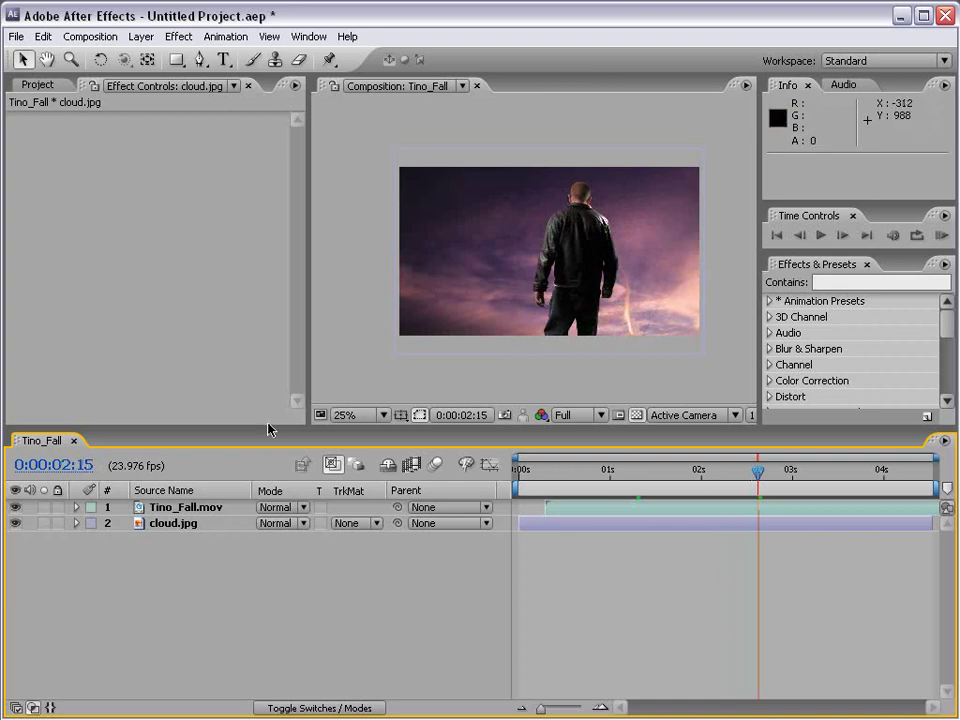
{"action": "left_click", "coordinate": [176, 523]}
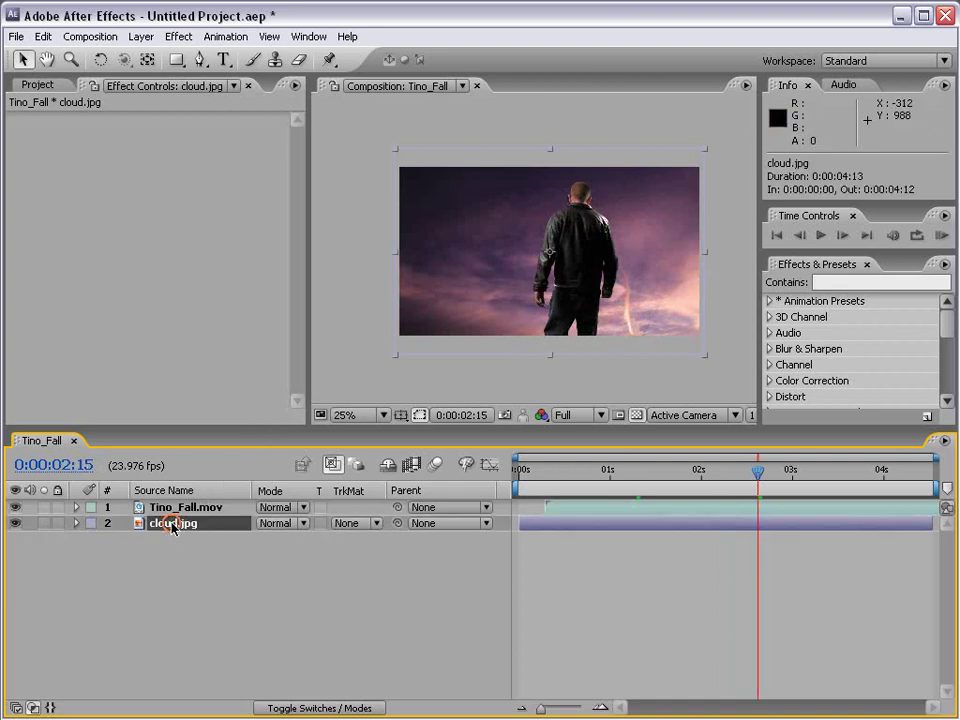
{"action": "left_click", "coordinate": [364, 523]}
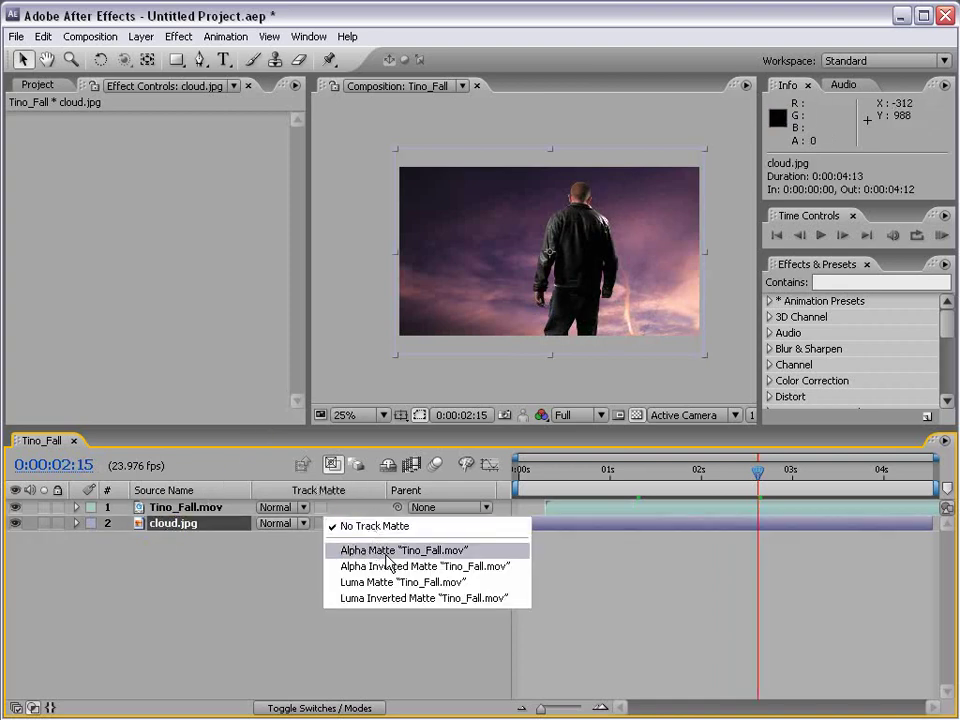
{"action": "left_click", "coordinate": [387, 551]}
Show the Tino_Fall.mov layer temporarily to compare the actor with the cloud-filled silhouette up close, and hide it again.
{"action": "left_click", "coordinate": [154, 508]}
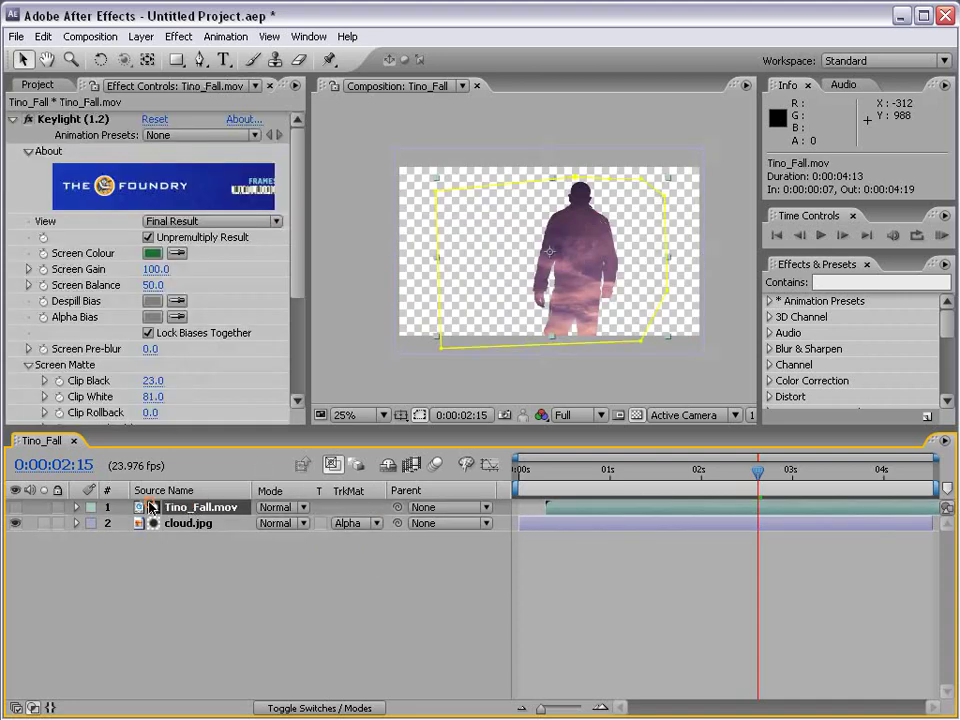
{"action": "left_click", "coordinate": [14, 507]}
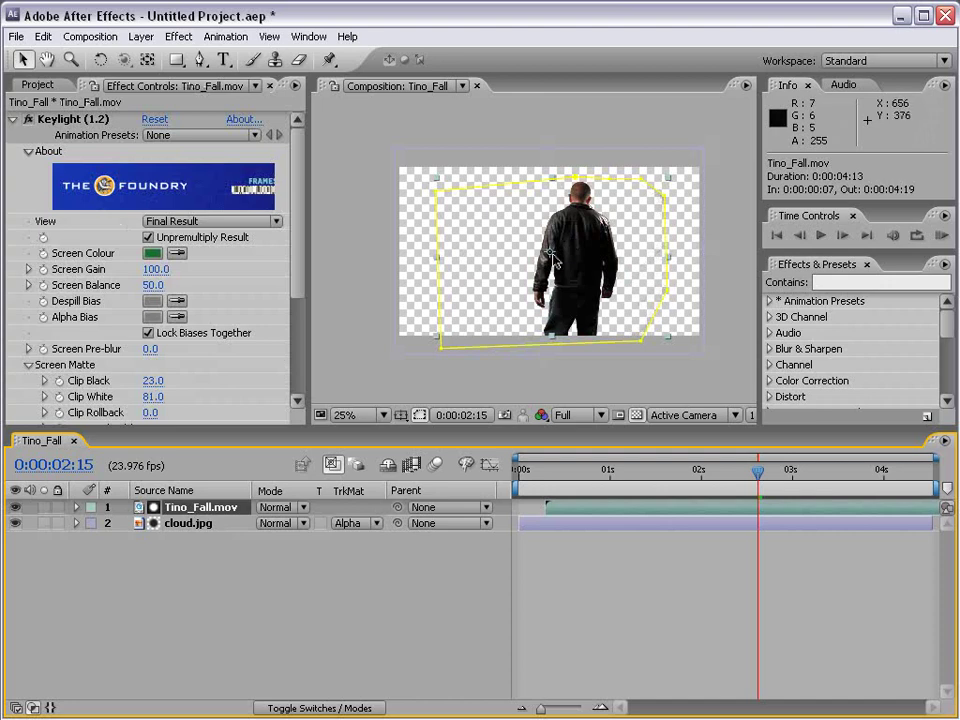
{"action": "scroll", "coordinate": [580, 254], "scroll_direction": "up", "scroll_amount": 1}
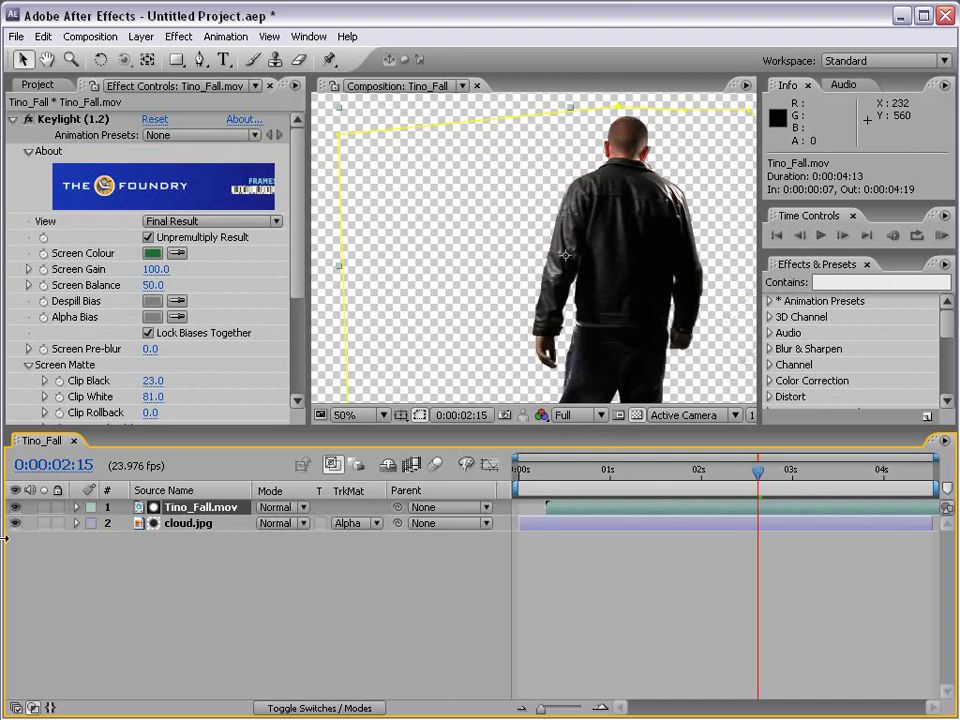
{"action": "left_click", "coordinate": [17, 508]}
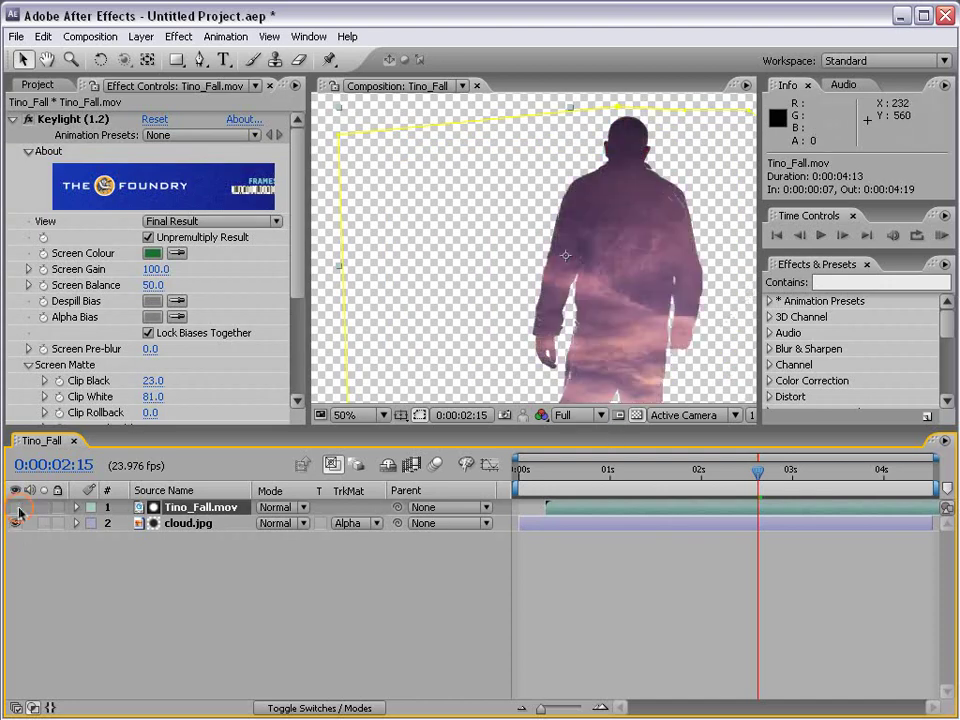
Try Luma Matte and Alpha Inverted Matte "Tino_Fall.mov" as the track matte of cloud.jpg.
{"action": "left_click", "coordinate": [377, 524]}
{"action": "left_click", "coordinate": [373, 553]}
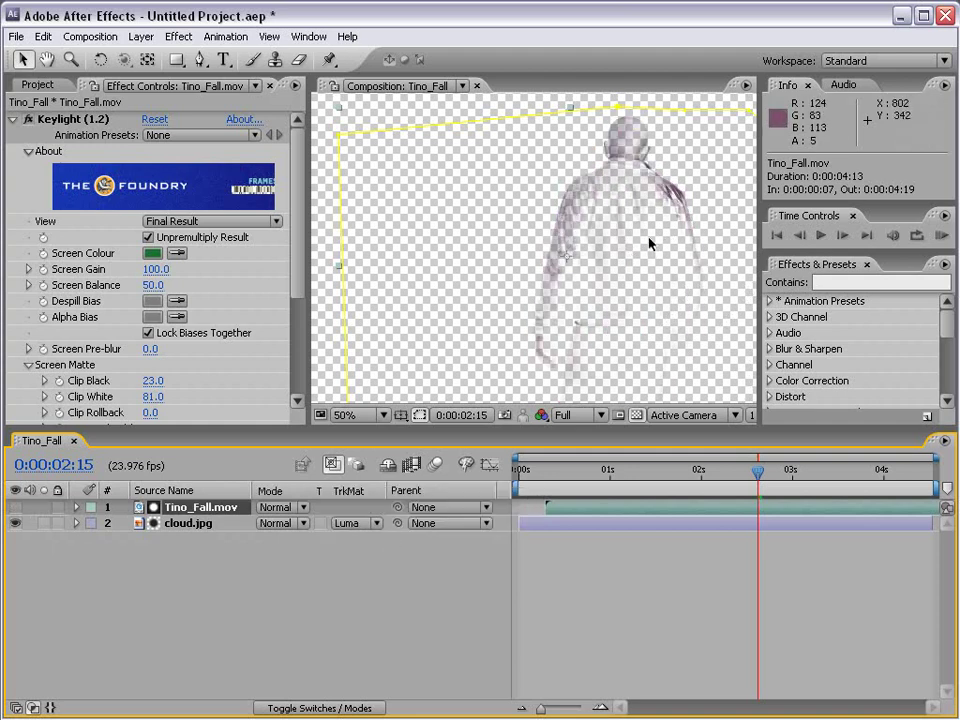
{"action": "left_click", "coordinate": [347, 524]}
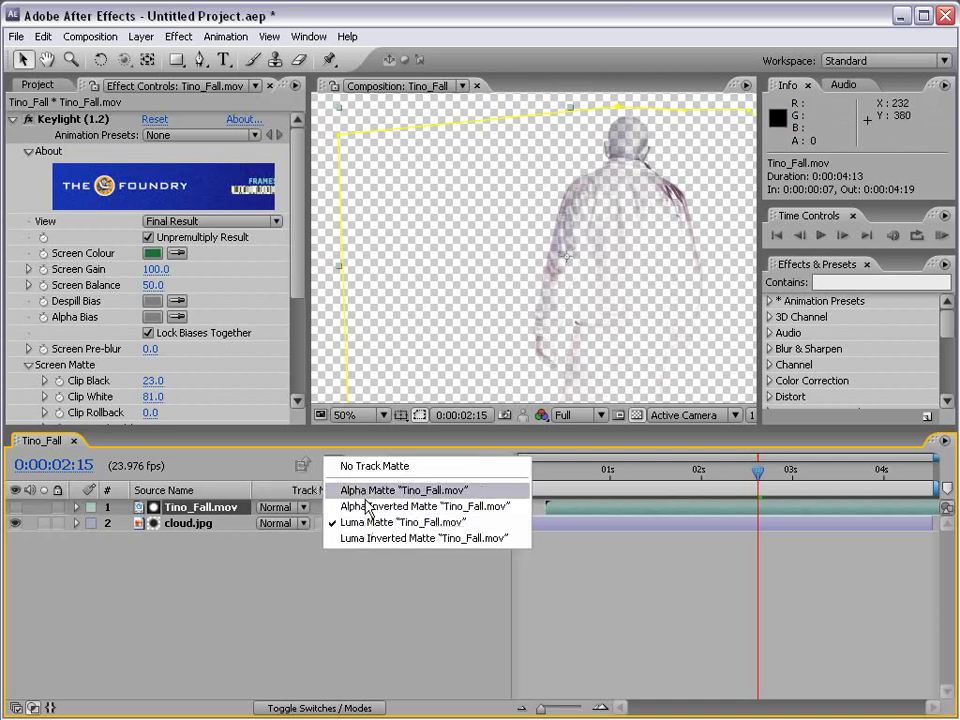
{"action": "left_click", "coordinate": [381, 507]}
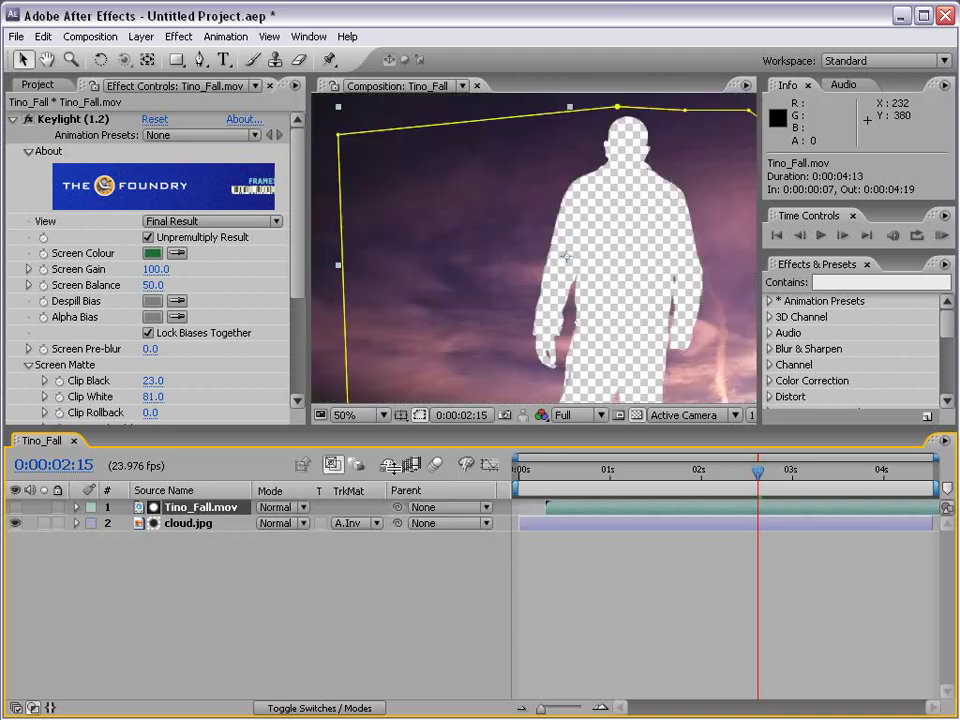
Set the track matte of cloud.jpg back to Alpha Matte, and turn off the transparency grid to check the silhouette at 0:00:02:16.
{"action": "key", "text": "comma"}
{"action": "left_click", "coordinate": [346, 523]}
{"action": "left_click", "coordinate": [348, 508]}
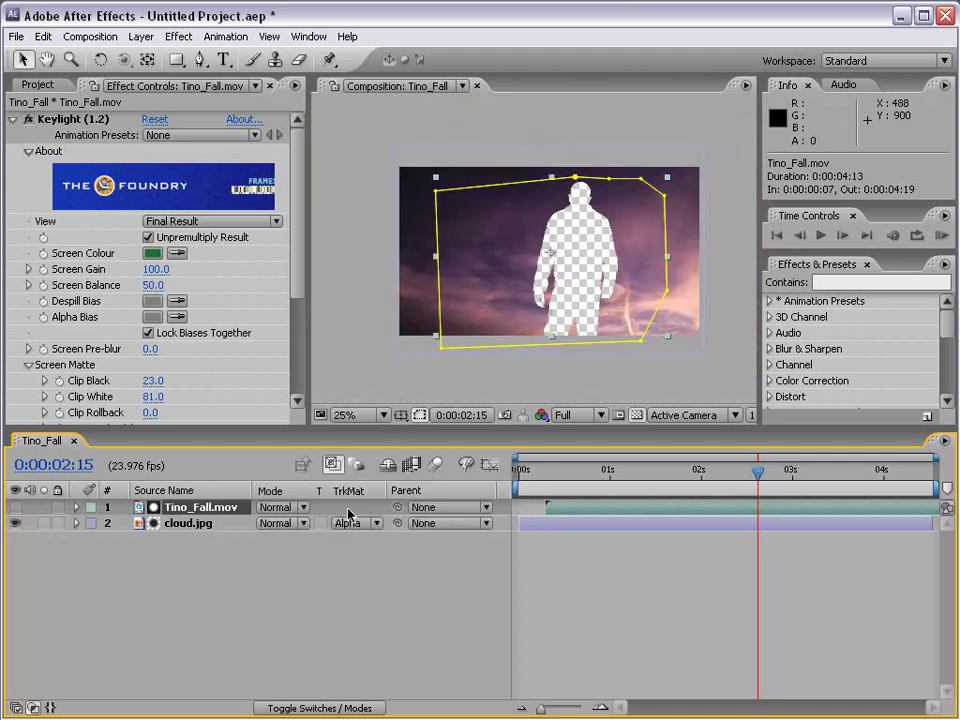
{"action": "left_click", "coordinate": [636, 416]}
{"action": "left_click", "coordinate": [645, 492]}
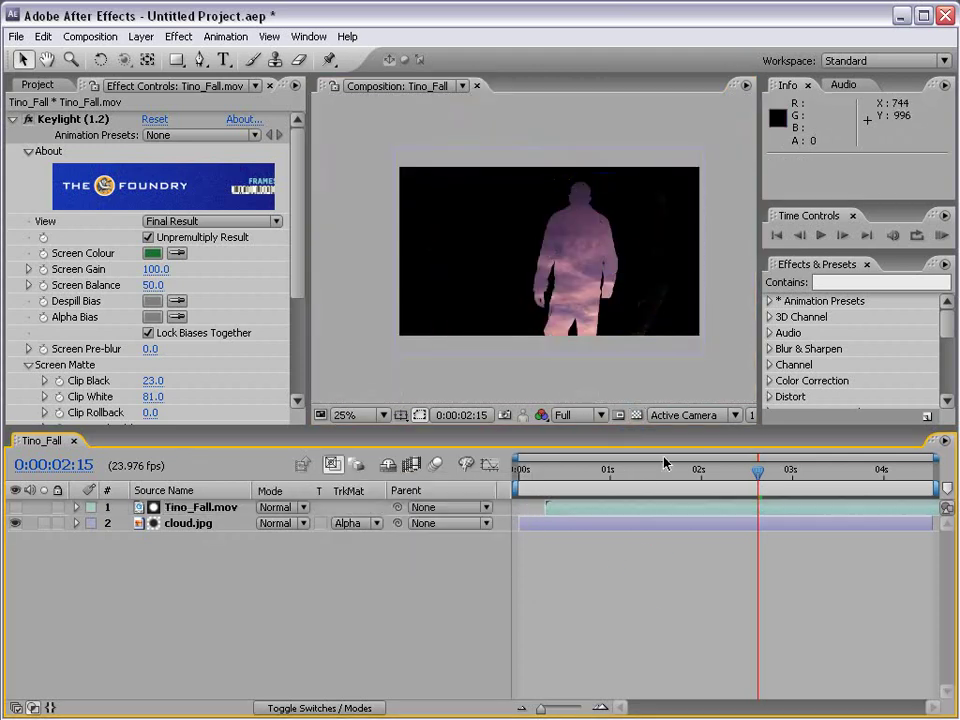
{"action": "mouse_move", "coordinate": [756, 474]}
{"action": "left_mouse_down"}
{"action": "mouse_move", "coordinate": [688, 483]}
{"action": "mouse_move", "coordinate": [822, 480]}
{"action": "mouse_move", "coordinate": [762, 482]}
{"action": "left_mouse_up"}
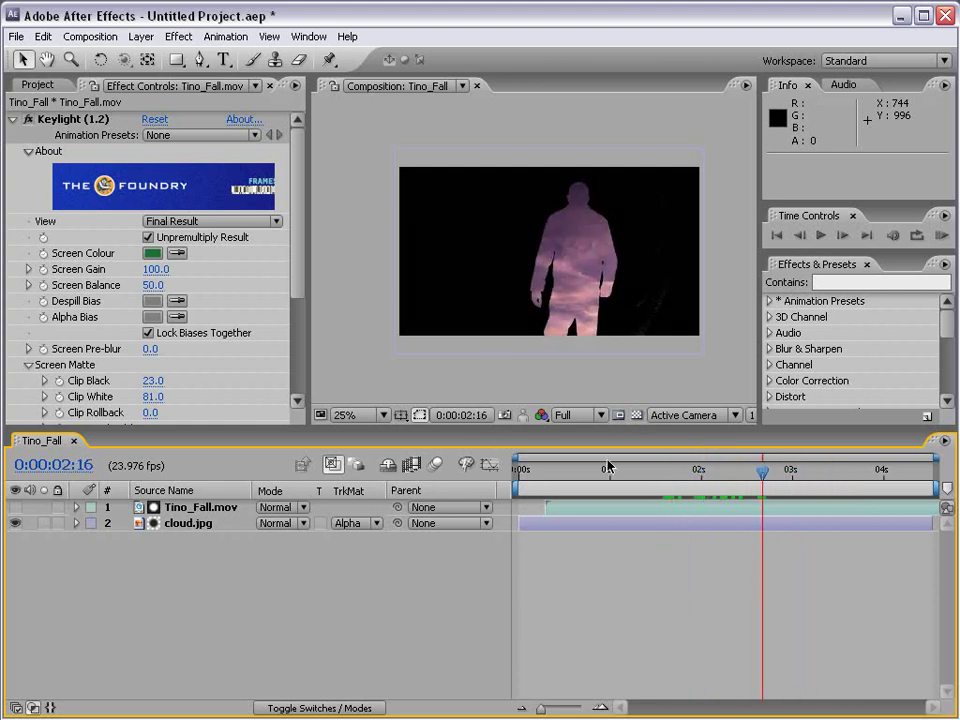
Create a black solid layer of 1280 x 720 pixels in the Tino_Fall composition.
{"action": "left_click", "coordinate": [141, 37]}
{"action": "mouse_move", "coordinate": [152, 56]}
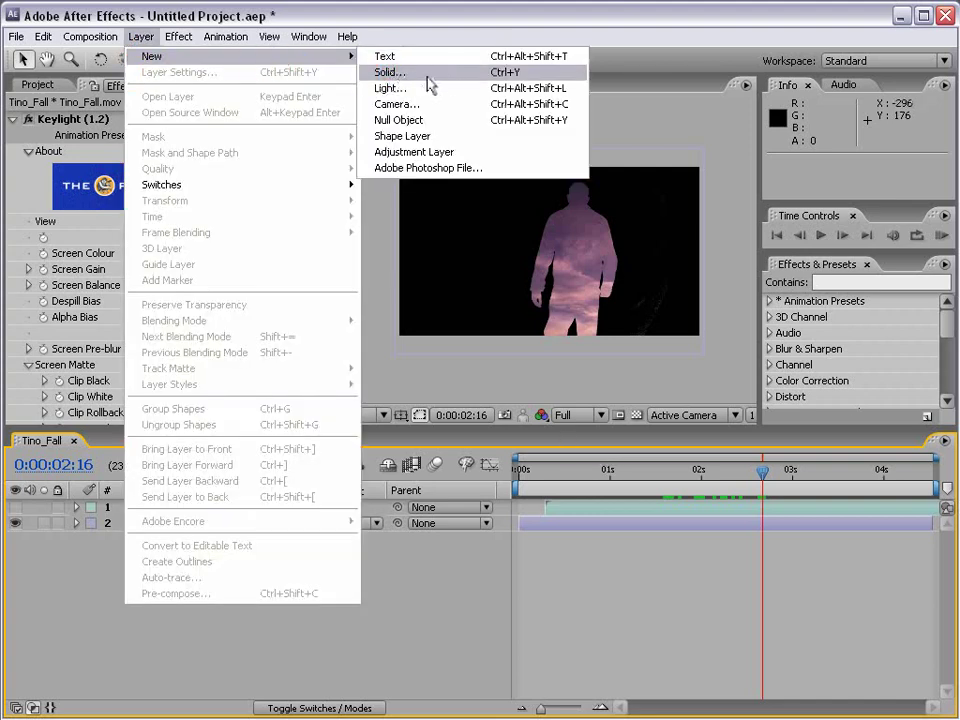
{"action": "left_click", "coordinate": [427, 76]}
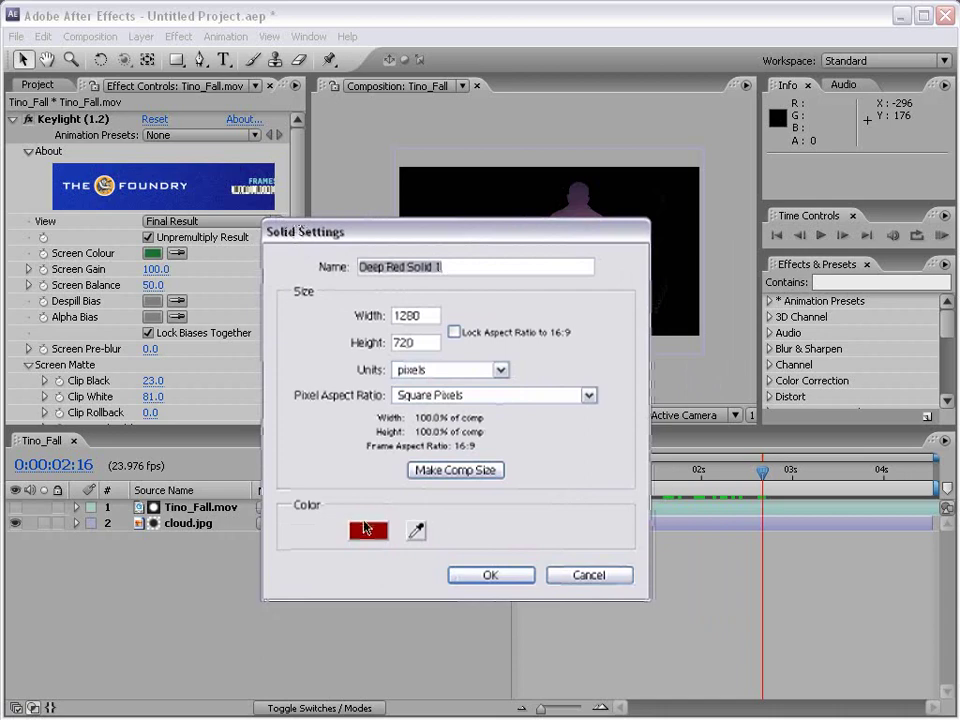
{"action": "left_click", "coordinate": [369, 523]}
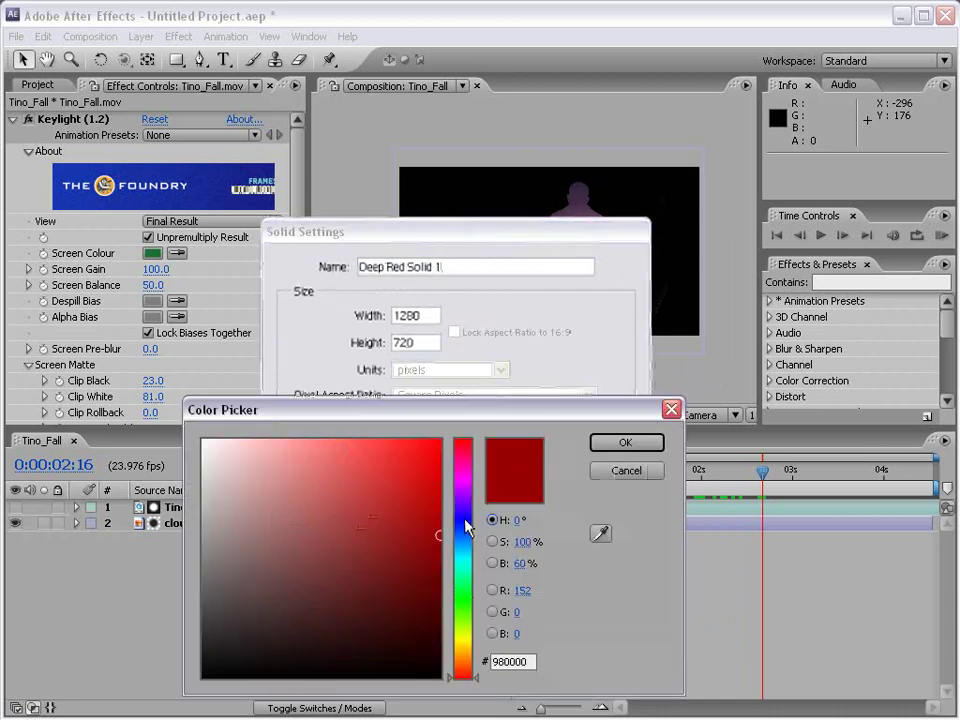
{"action": "left_click", "coordinate": [625, 442]}
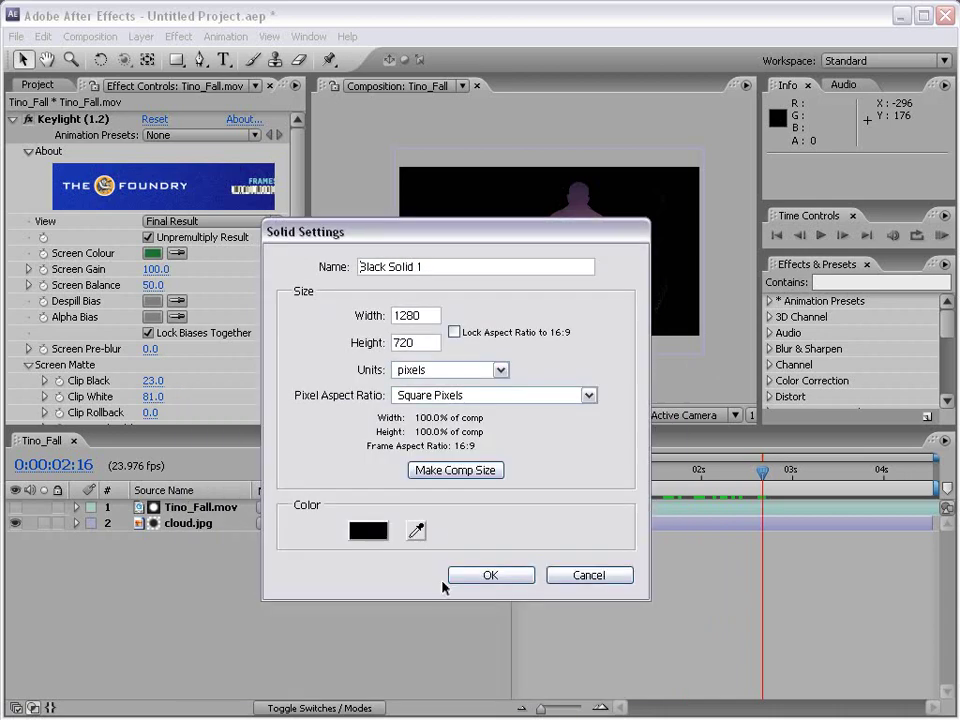
{"action": "left_click", "coordinate": [463, 580]}
Create a second 1280 x 720 solid layer coloured deep magenta.
{"action": "left_click", "coordinate": [141, 36]}
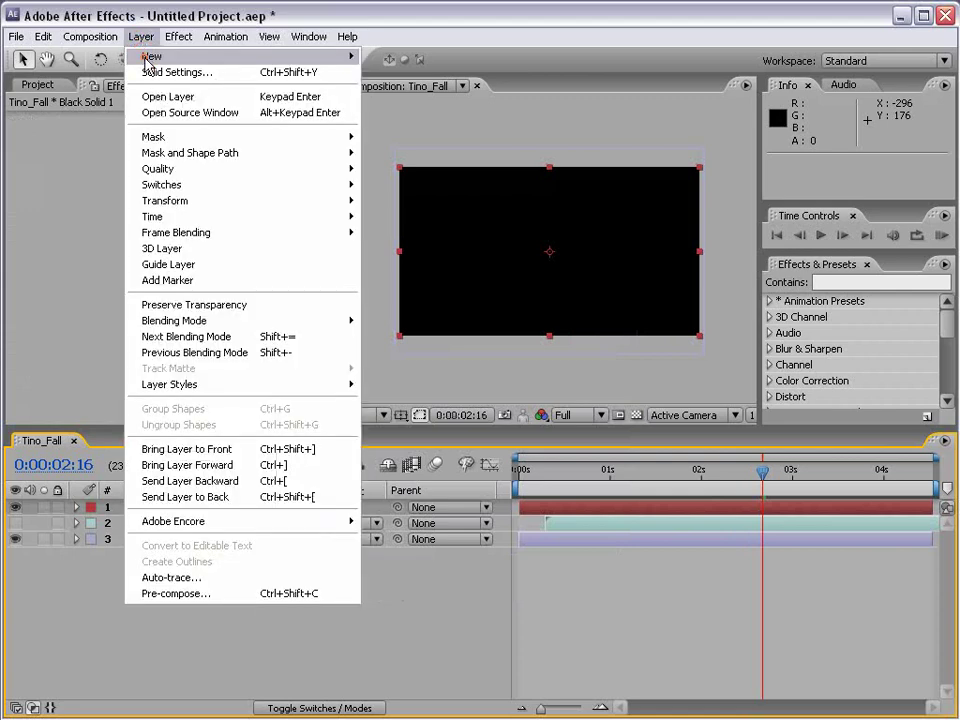
{"action": "mouse_move", "coordinate": [160, 56]}
{"action": "left_click", "coordinate": [386, 74]}
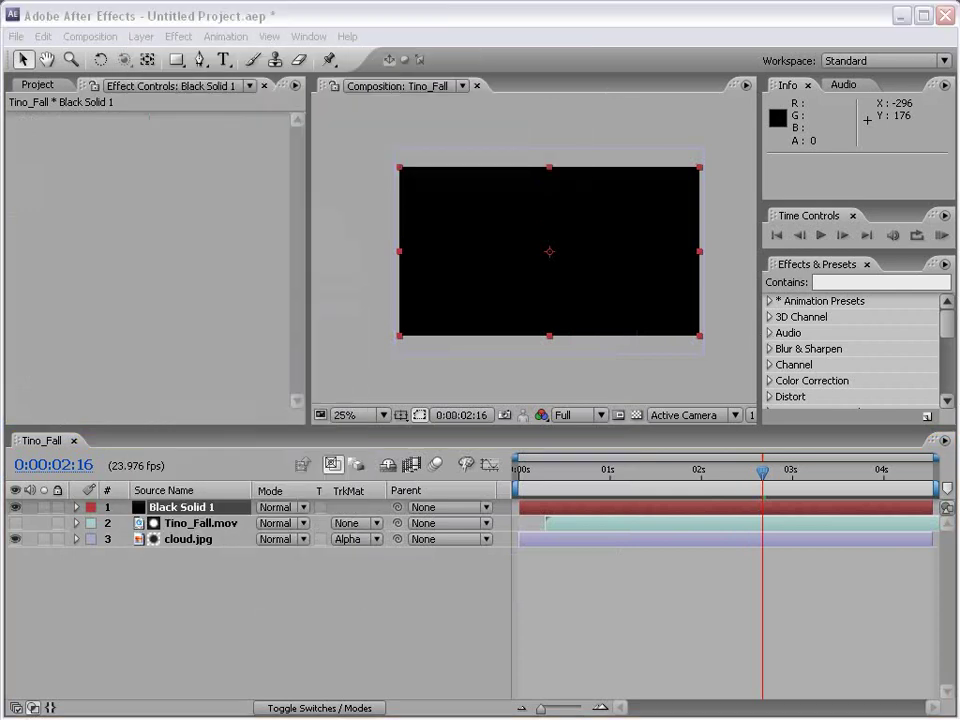
{"action": "left_click", "coordinate": [300, 497]}
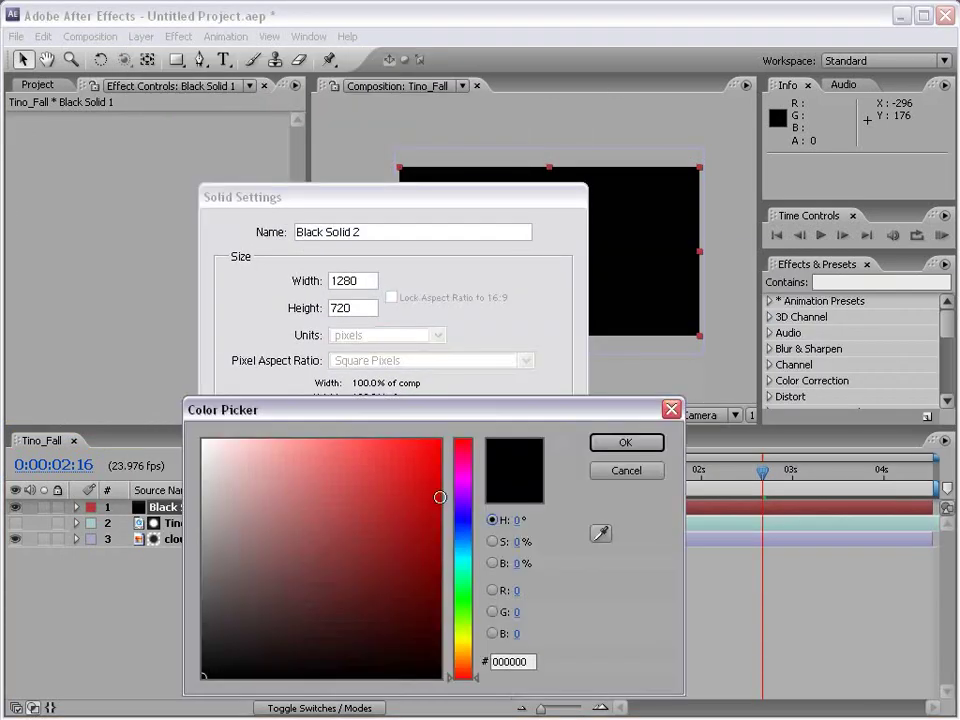
{"action": "left_click", "coordinate": [407, 469]}
{"action": "left_click", "coordinate": [420, 510]}
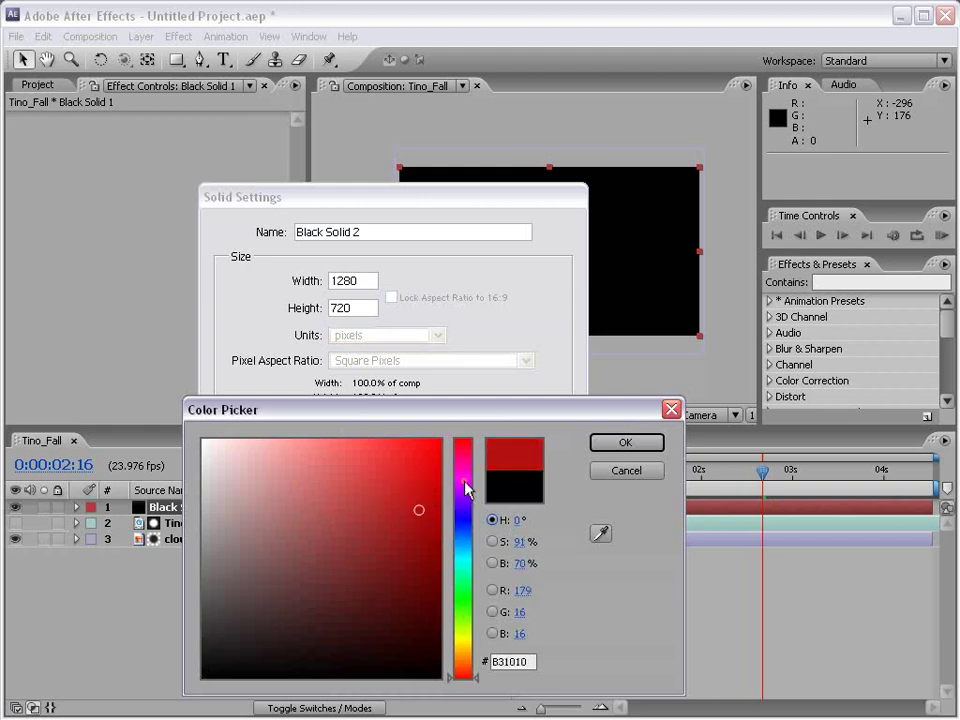
{"action": "left_click", "coordinate": [462, 473]}
{"action": "left_click", "coordinate": [624, 442]}
{"action": "left_click", "coordinate": [424, 540]}
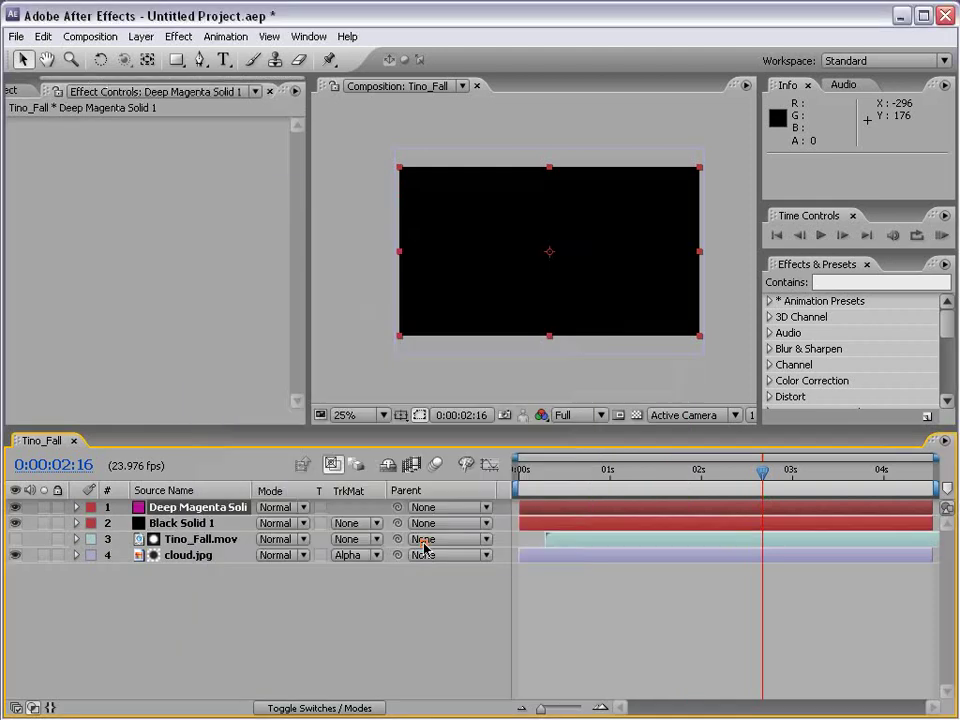
Place the magenta solid at the bottom of the layer stack and Black Solid 1 directly beneath Tino_Fall.mov, and delete cloud.jpg.
{"action": "left_click_drag", "start_coordinate": [165, 511], "coordinate": [155, 575]}
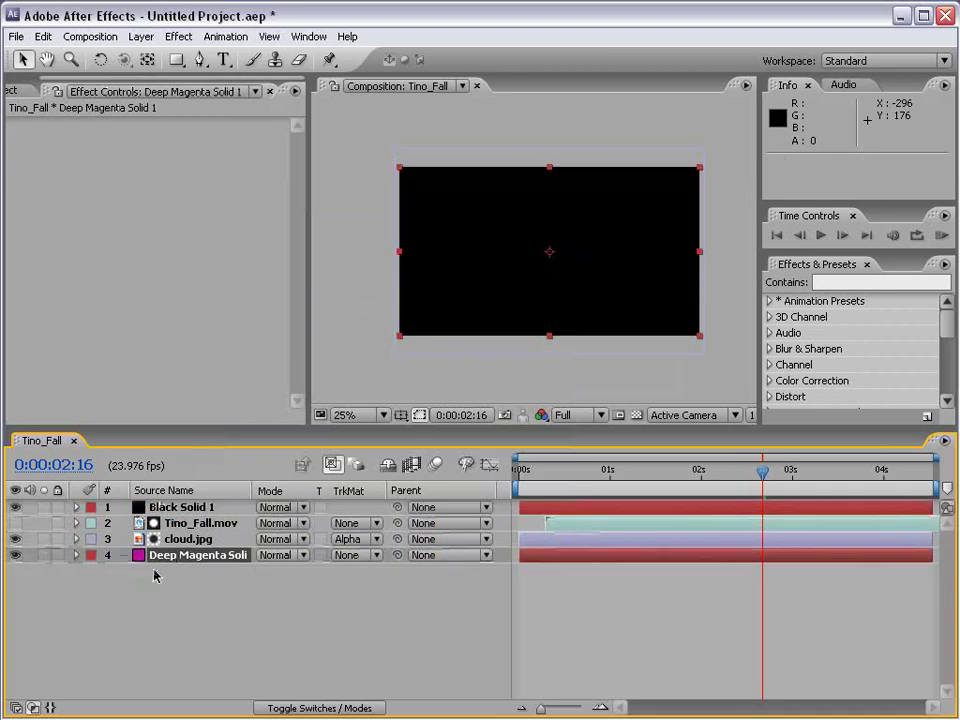
{"action": "left_click_drag", "start_coordinate": [170, 509], "coordinate": [162, 536]}
{"action": "left_click", "coordinate": [175, 546]}
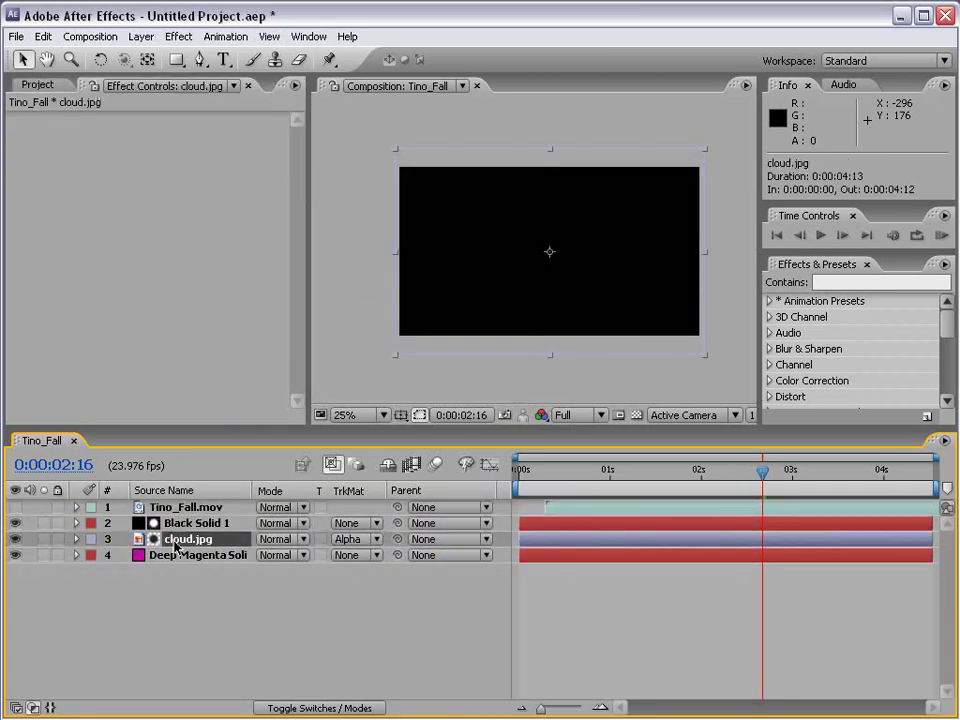
{"action": "key", "text": "Delete"}
Set the track matte of Black Solid 1 to Alpha Matte "Tino_Fall.mov" for a black silhouette over magenta.
{"action": "left_click", "coordinate": [181, 524]}
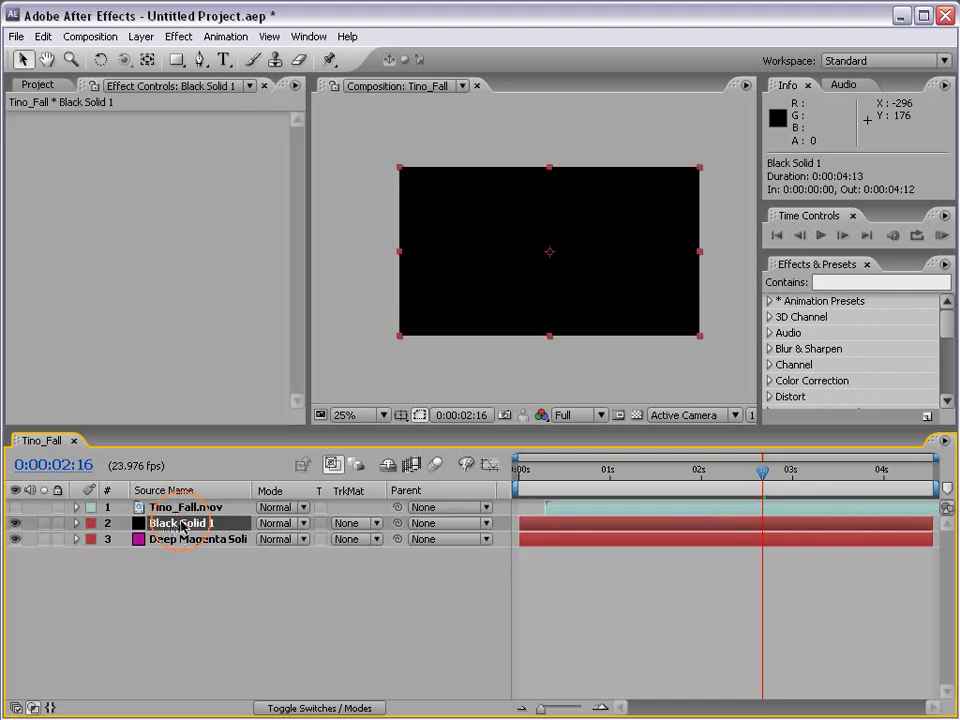
{"action": "left_click", "coordinate": [355, 524]}
{"action": "left_click", "coordinate": [360, 549]}
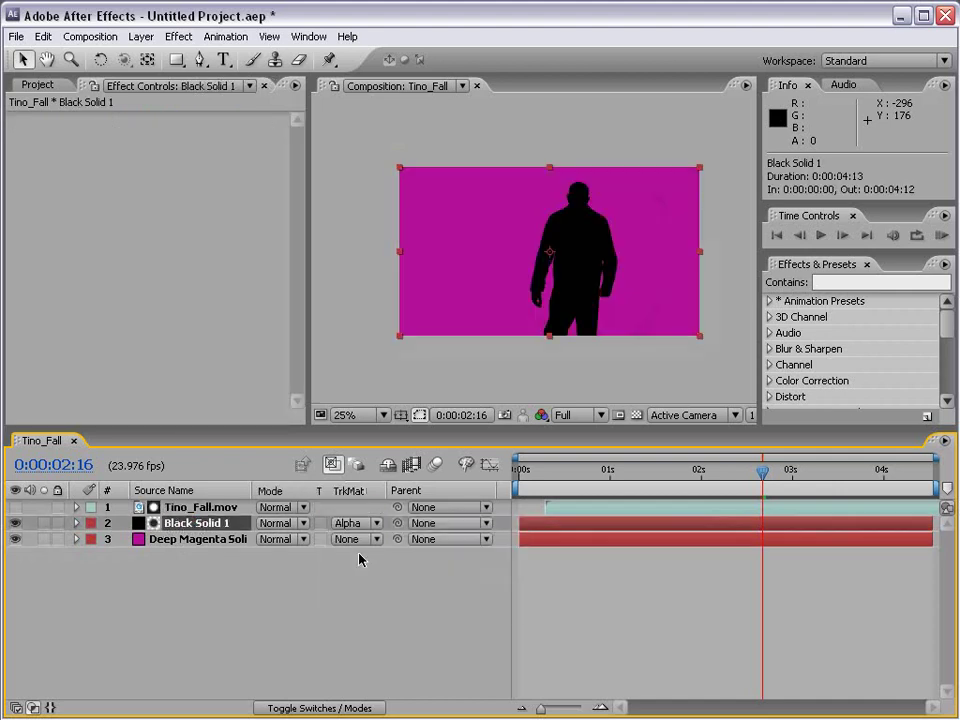
{"action": "left_click", "coordinate": [594, 591]}
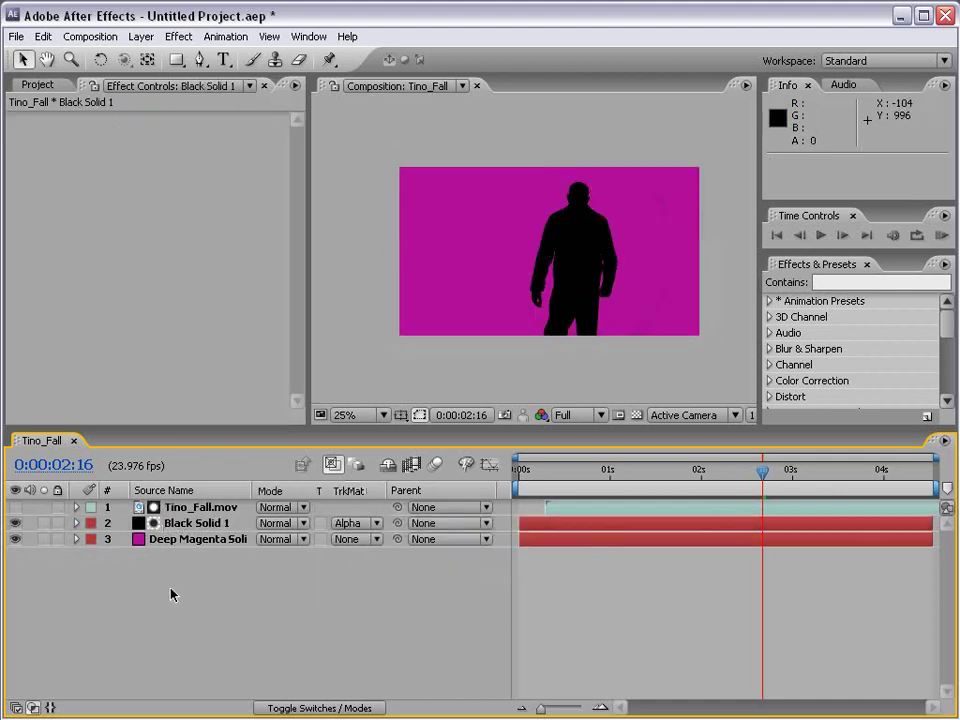
Scrub to 0:00:03:16 and examine the edges of the falling actor's black silhouette up close.
{"action": "left_click", "coordinate": [196, 508]}
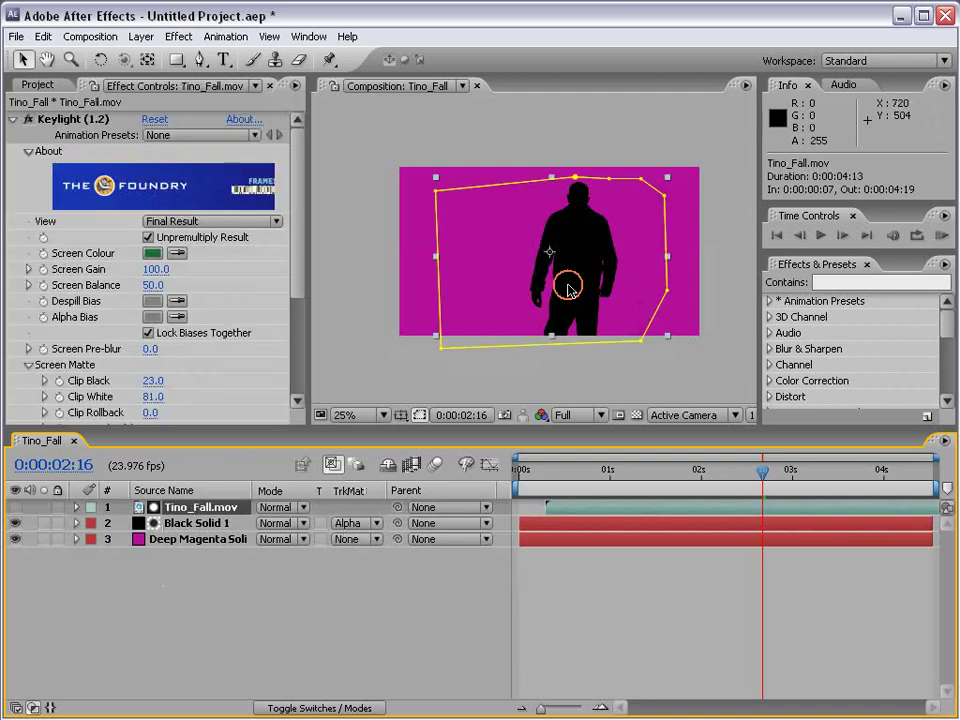
{"action": "scroll", "coordinate": [563, 272], "scroll_direction": "up", "scroll_amount": 1}
{"action": "scroll", "coordinate": [615, 399], "scroll_direction": "down", "scroll_amount": 1}
{"action": "left_click_drag", "start_coordinate": [750, 468], "coordinate": [851, 461]}
{"action": "scroll", "coordinate": [580, 255], "scroll_direction": "up", "scroll_amount": 1}
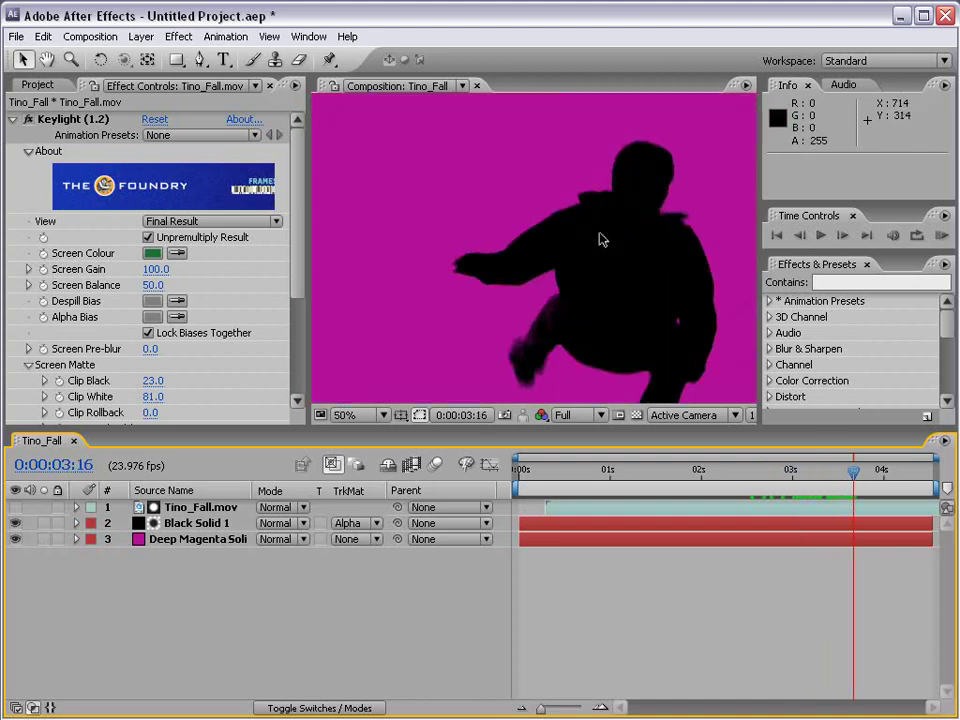
{"action": "scroll", "coordinate": [595, 260], "scroll_direction": "down", "scroll_amount": 1}
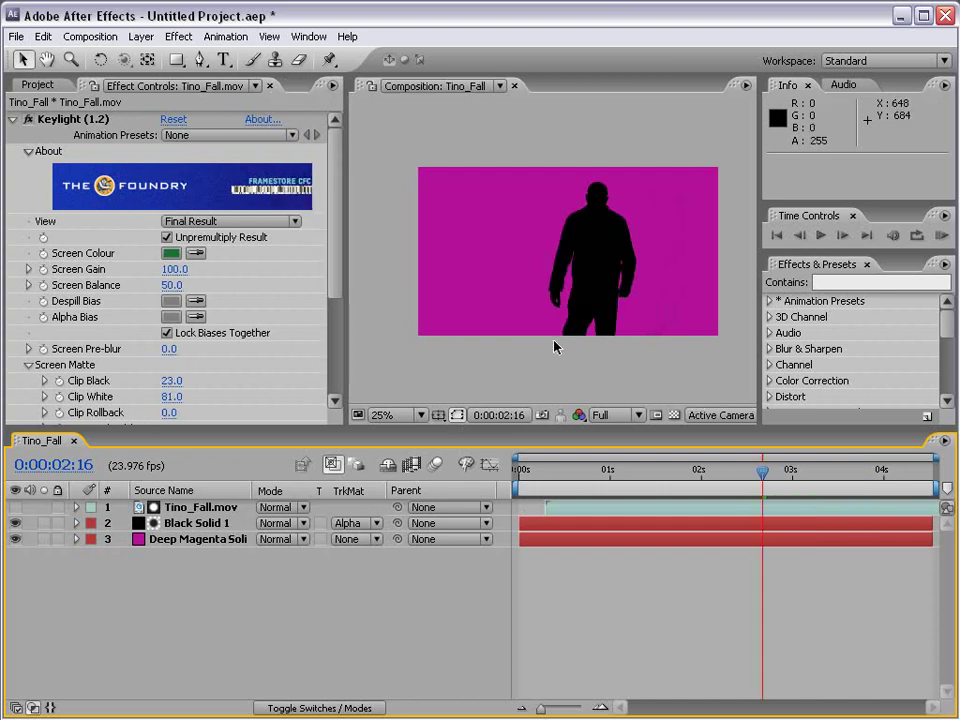
Create another 1280 x 720 solid with colour 000000 at the top of the layer stack.
{"action": "left_click", "coordinate": [141, 36]}
{"action": "mouse_move", "coordinate": [156, 57]}
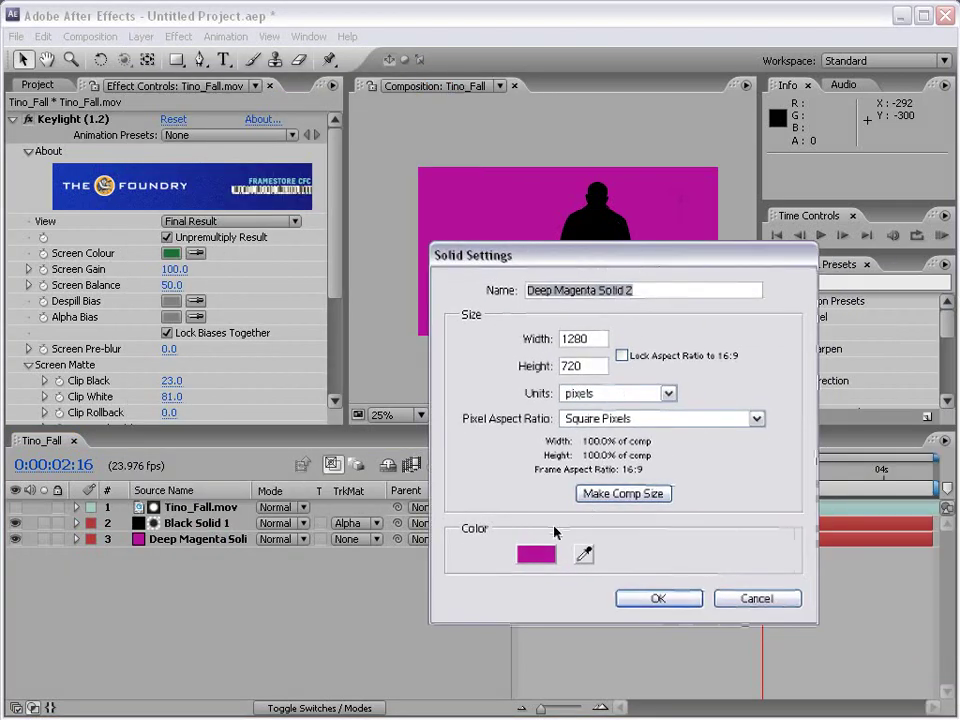
{"action": "left_click", "coordinate": [540, 555]}
{"action": "left_click", "coordinate": [410, 543]}
{"action": "left_click_drag", "start_coordinate": [410, 543], "coordinate": [441, 677]}
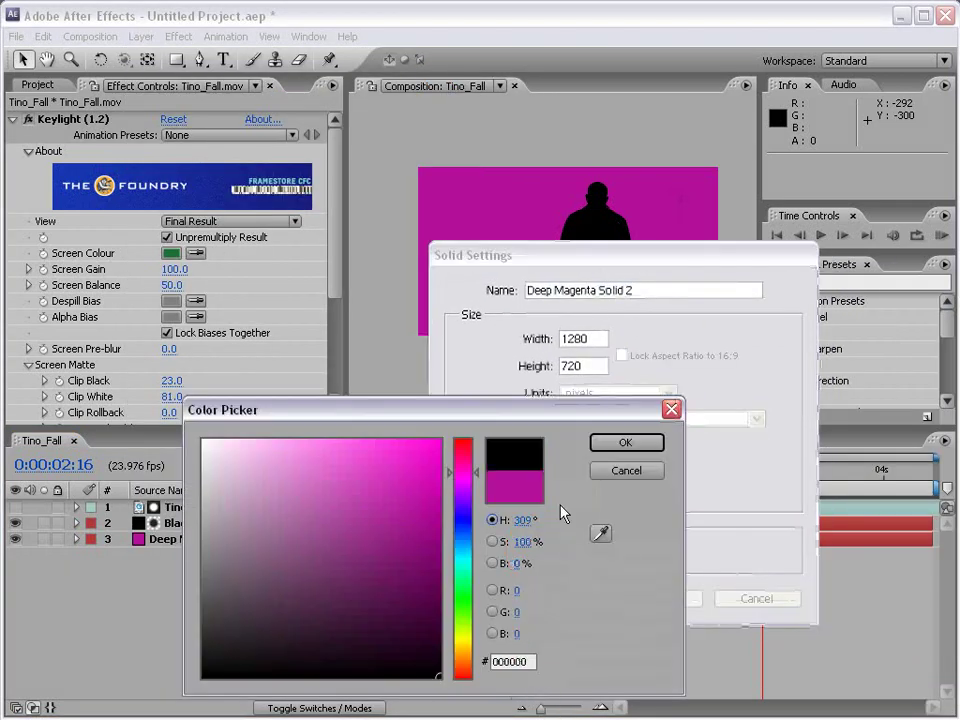
{"action": "left_click", "coordinate": [611, 446]}
{"action": "left_click", "coordinate": [657, 599]}
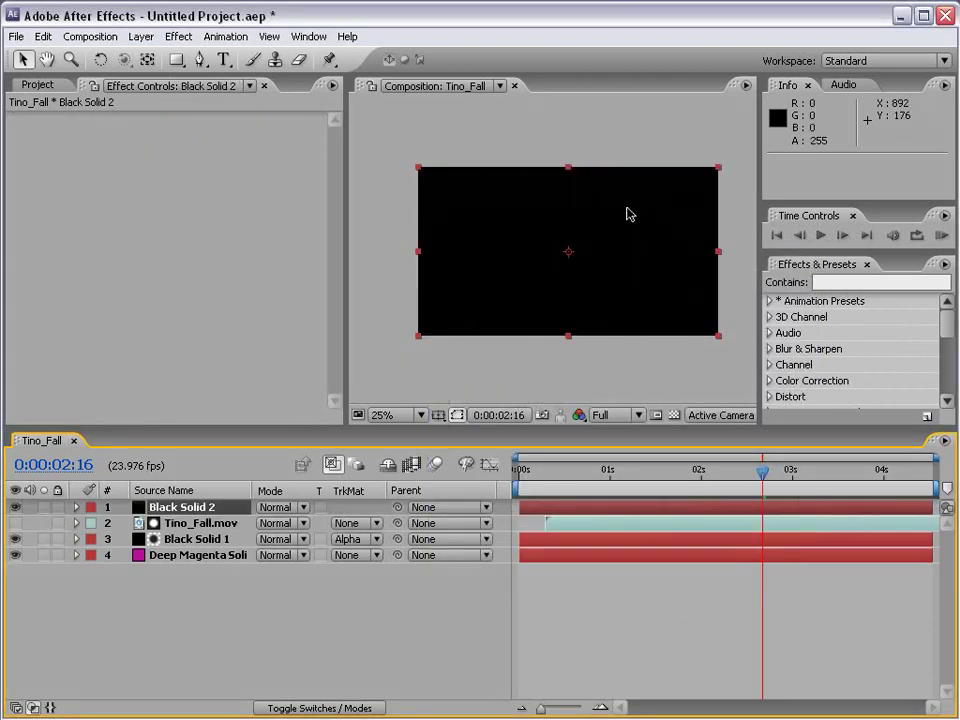
Draw an elliptical mask about 1256 x 692 pixels on Black Solid 2, nearly filling the frame, and set its mode to Subtract.
{"action": "left_click", "coordinate": [178, 62]}
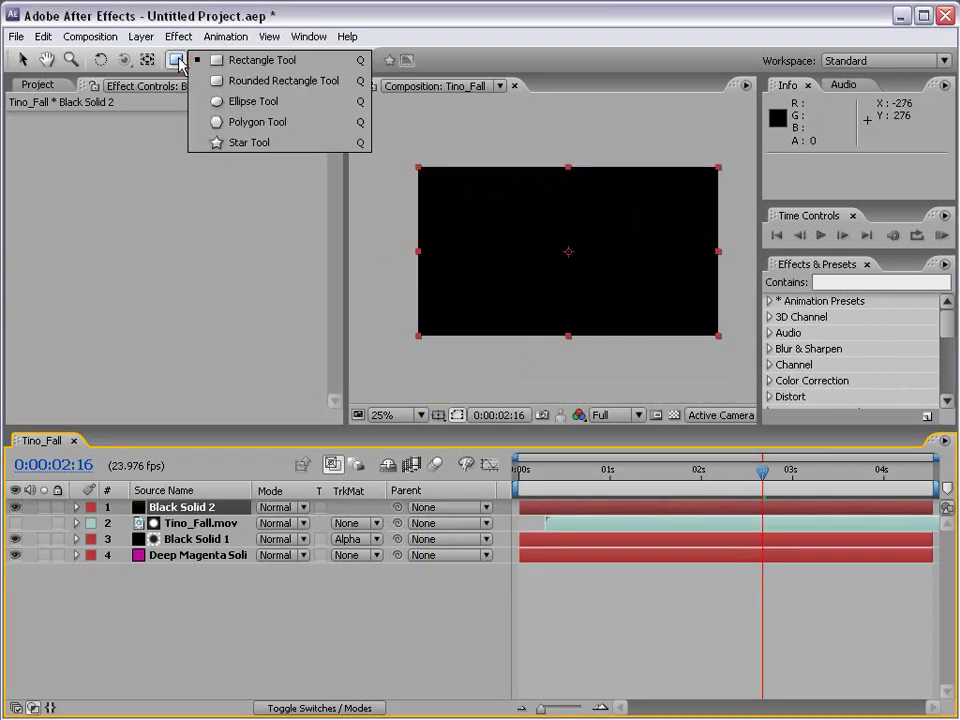
{"action": "left_click", "coordinate": [287, 105]}
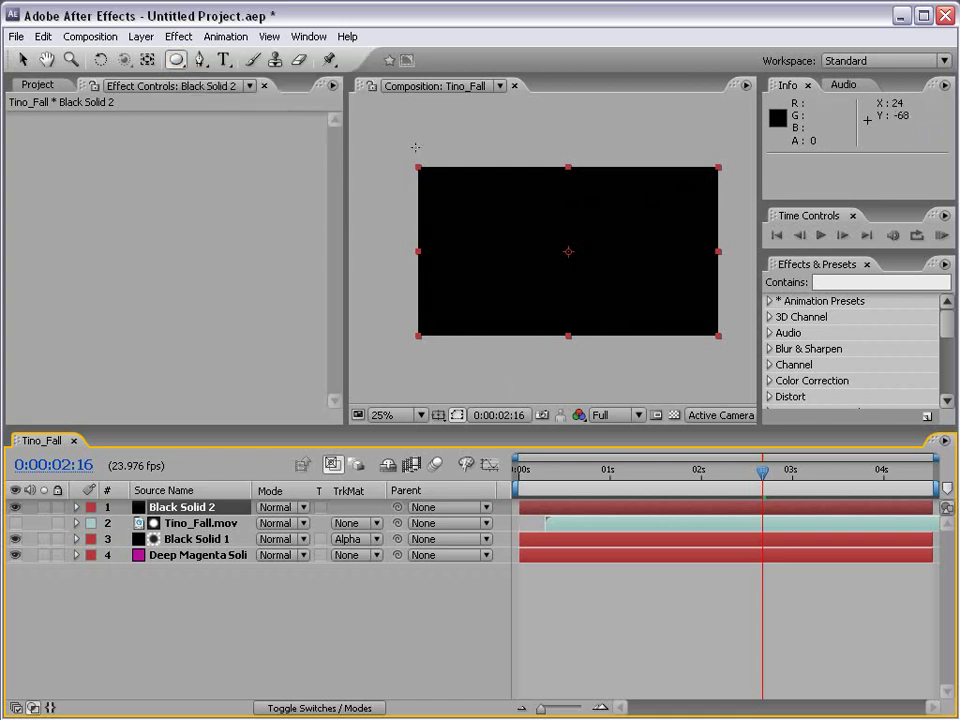
{"action": "left_click_drag", "start_coordinate": [420, 168], "coordinate": [716, 332]}
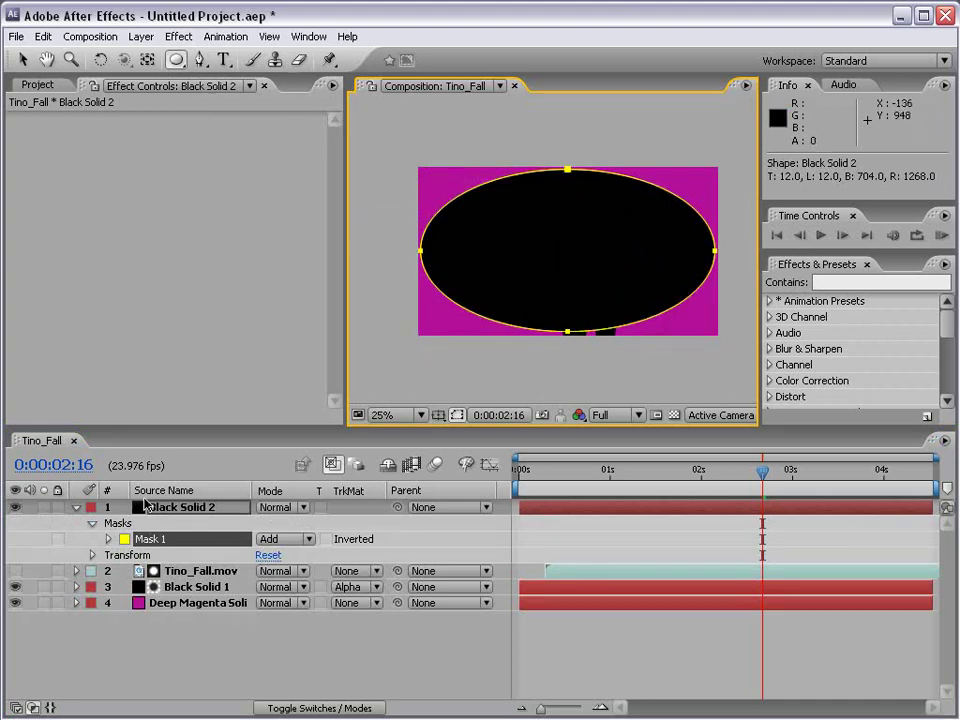
{"action": "left_click", "coordinate": [168, 511]}
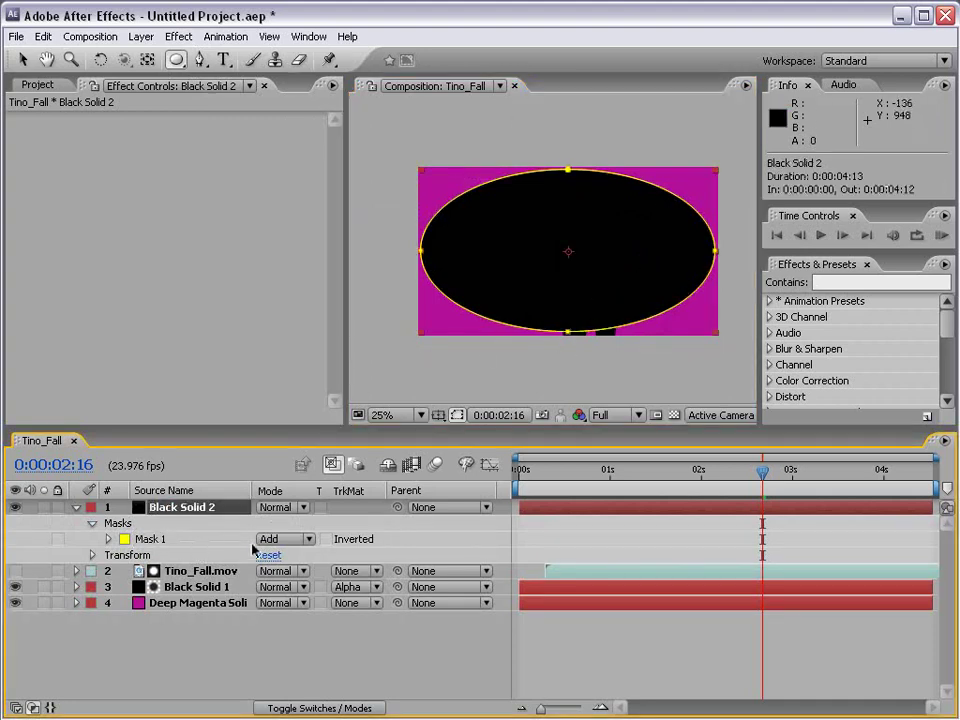
{"action": "left_click", "coordinate": [282, 539]}
{"action": "left_click", "coordinate": [274, 556]}
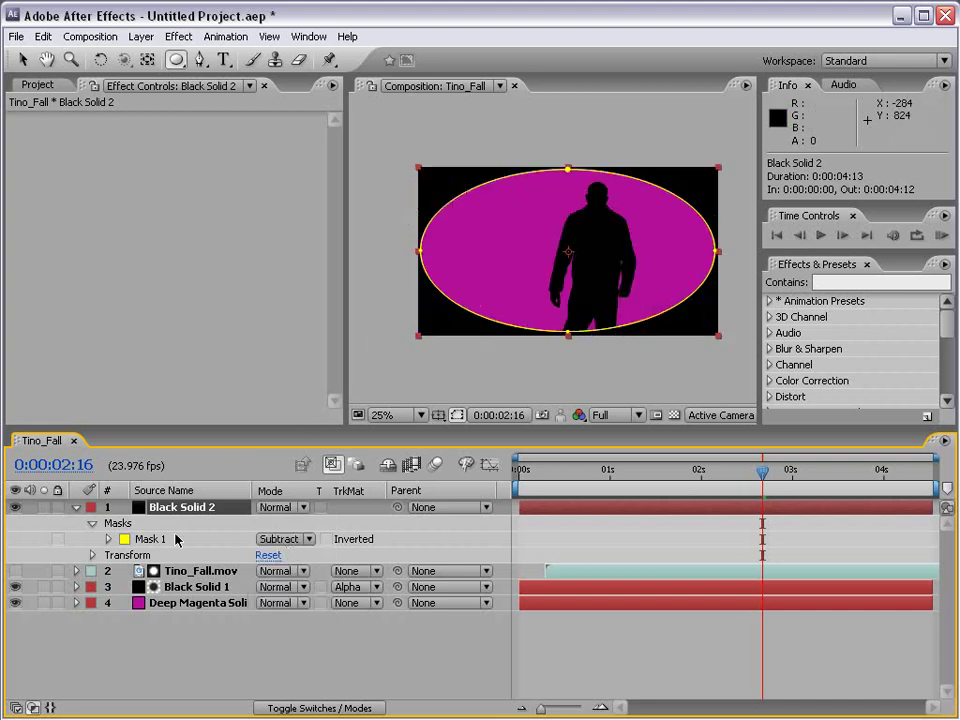
Soften Black Solid 2's Mask 1 into a vignette with a 501-pixel Mask Feather and a 170-pixel Mask Expansion.
{"action": "left_click", "coordinate": [108, 539]}
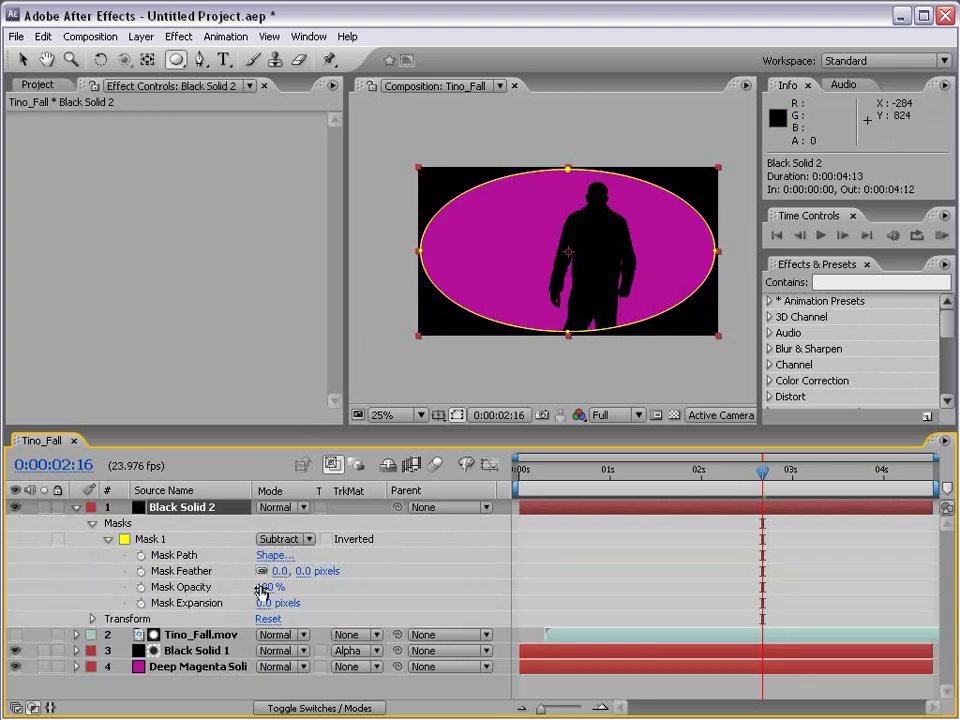
{"action": "left_click_drag", "start_coordinate": [303, 572], "coordinate": [759, 557]}
{"action": "left_click", "coordinate": [606, 568]}
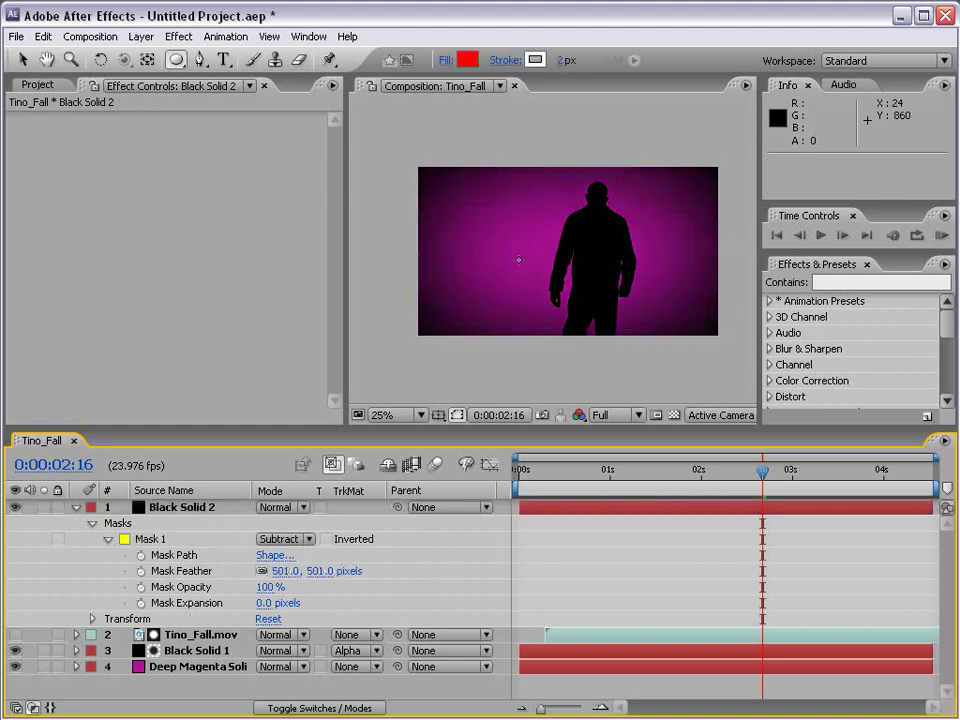
{"action": "left_click_drag", "start_coordinate": [244, 603], "coordinate": [397, 582]}
{"action": "left_click", "coordinate": [527, 589]}
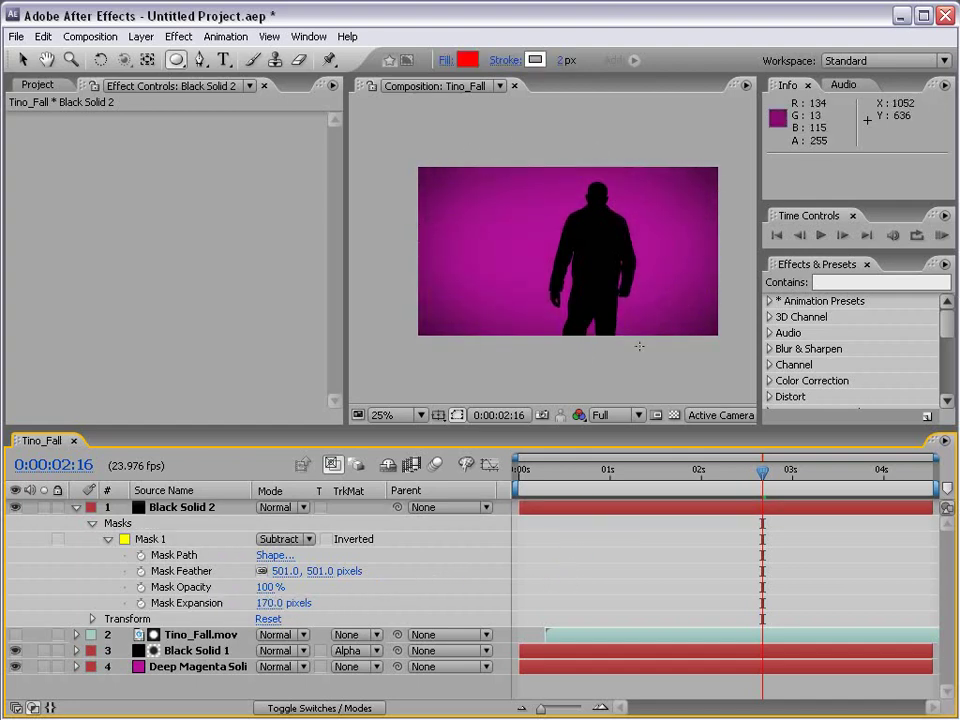
Scrub to 0:00:03:00 and examine the silhouette and vignette in an enlarged composition view.
{"action": "left_click_drag", "start_coordinate": [762, 474], "coordinate": [806, 484]}
{"action": "scroll", "coordinate": [632, 295], "scroll_direction": "up", "scroll_amount": 2}
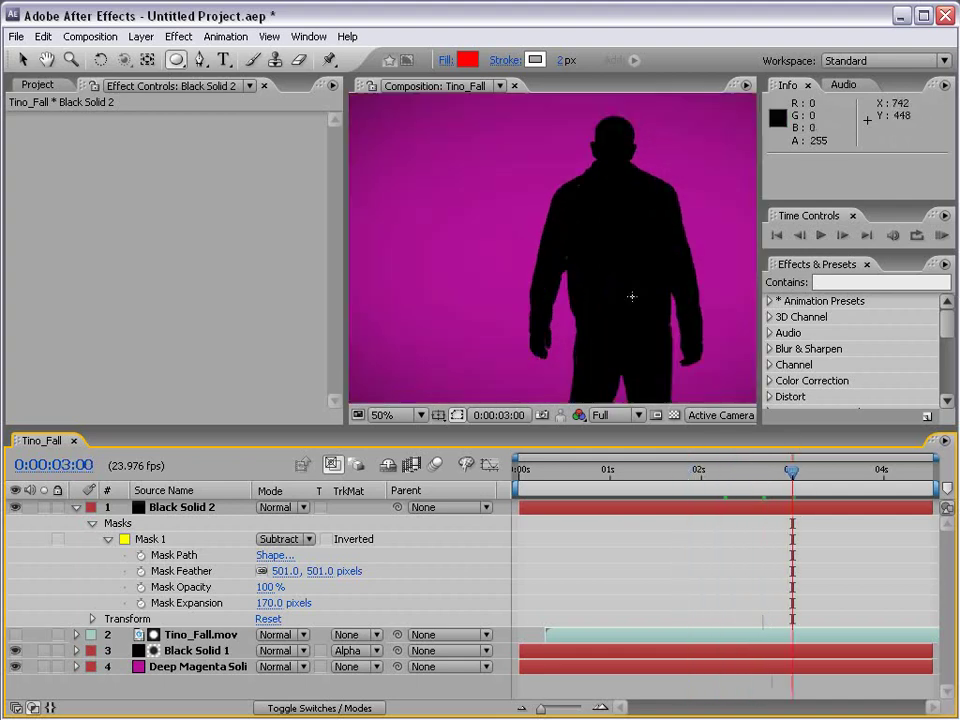
{"action": "key", "text": "grave"}
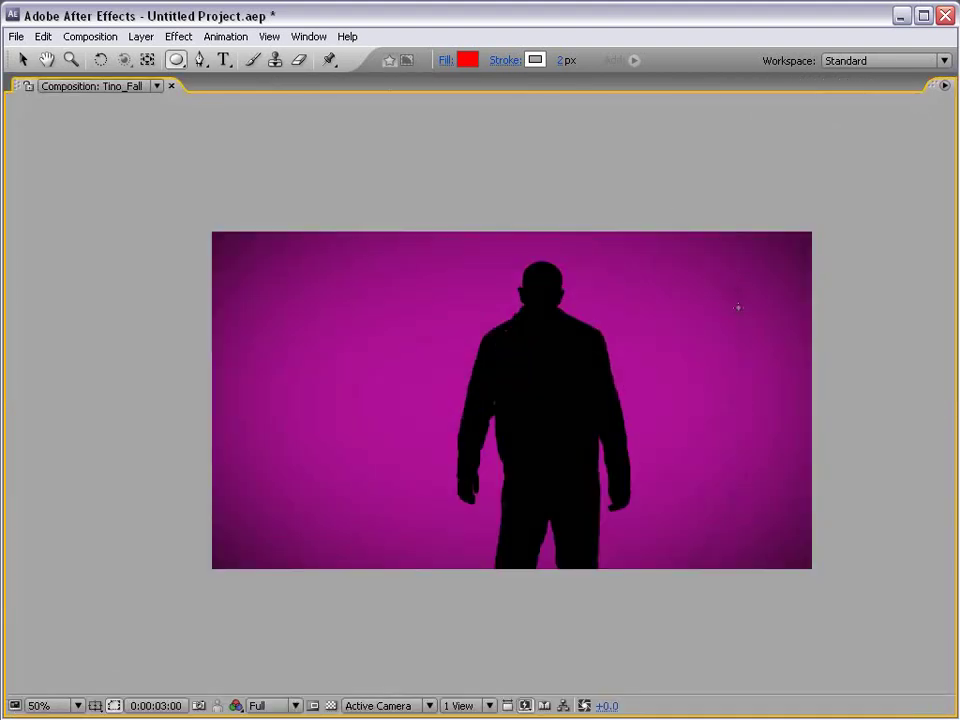
{"action": "key", "text": "grave"}
{"action": "scroll", "coordinate": [708, 290], "scroll_direction": "down", "scroll_amount": 2}
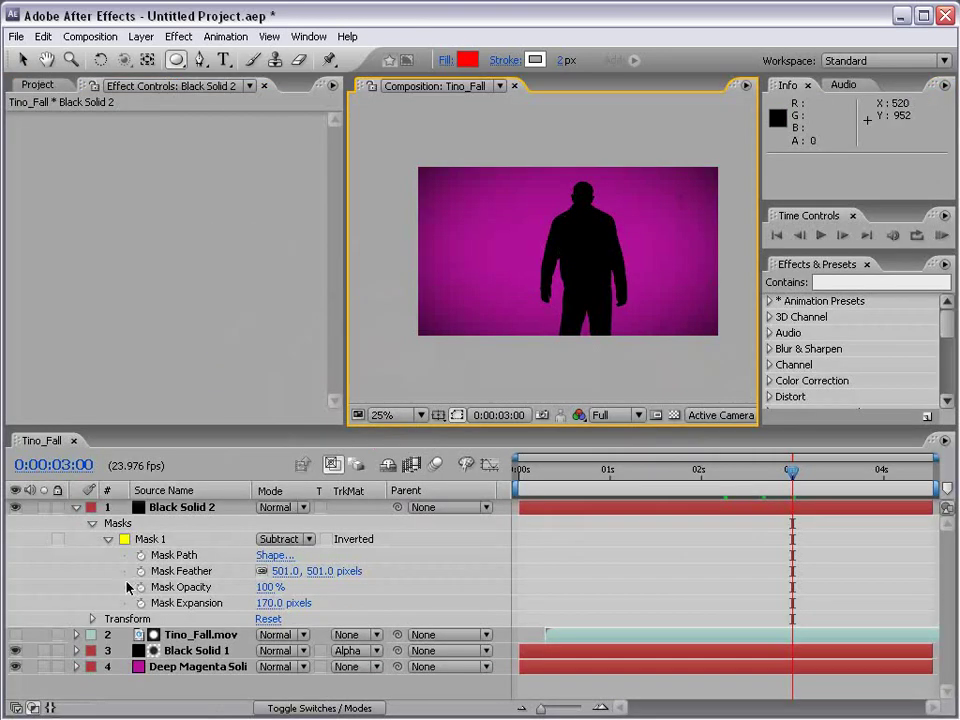
Set the Screen Matte Clip Black of Tino_Fall.mov's keying effect to 47 and check the silhouette in an enlarged composition view.
{"action": "left_click", "coordinate": [173, 637]}
{"action": "scroll", "coordinate": [175, 320], "scroll_direction": "down", "scroll_amount": 4}
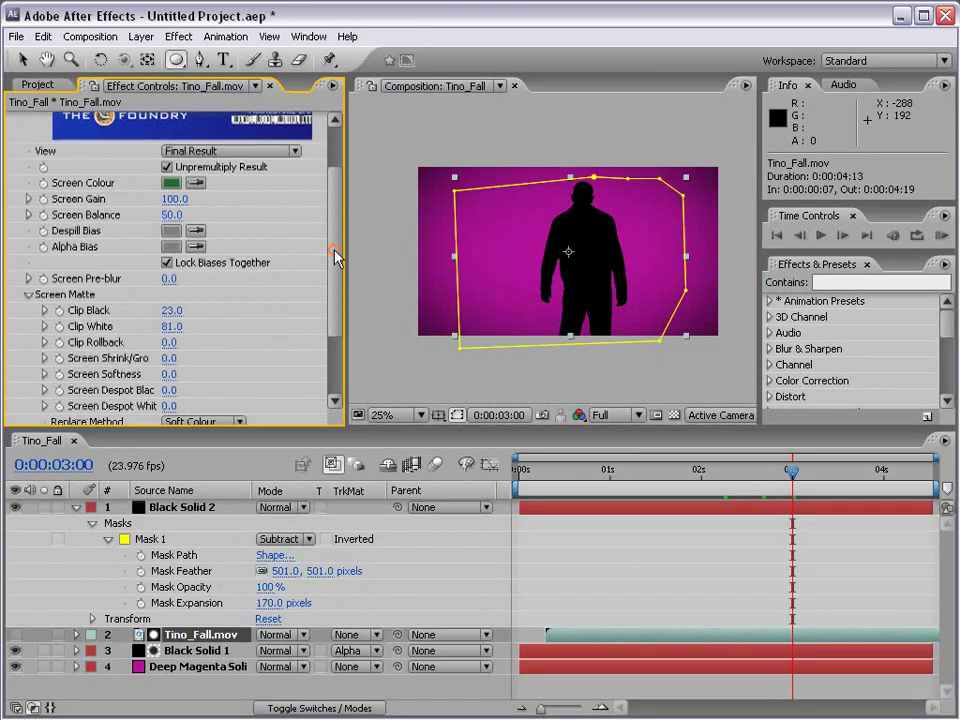
{"action": "left_click", "coordinate": [174, 291]}
{"action": "left_click_drag", "start_coordinate": [166, 275], "coordinate": [187, 279]}
{"action": "left_click", "coordinate": [452, 408]}
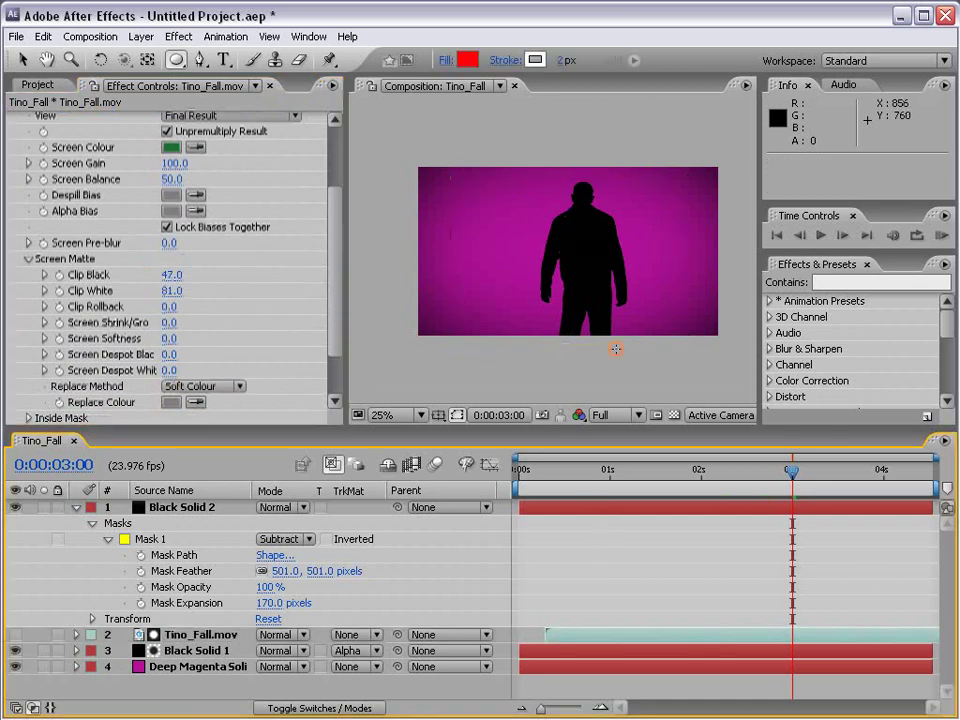
{"action": "key", "text": "grave"}
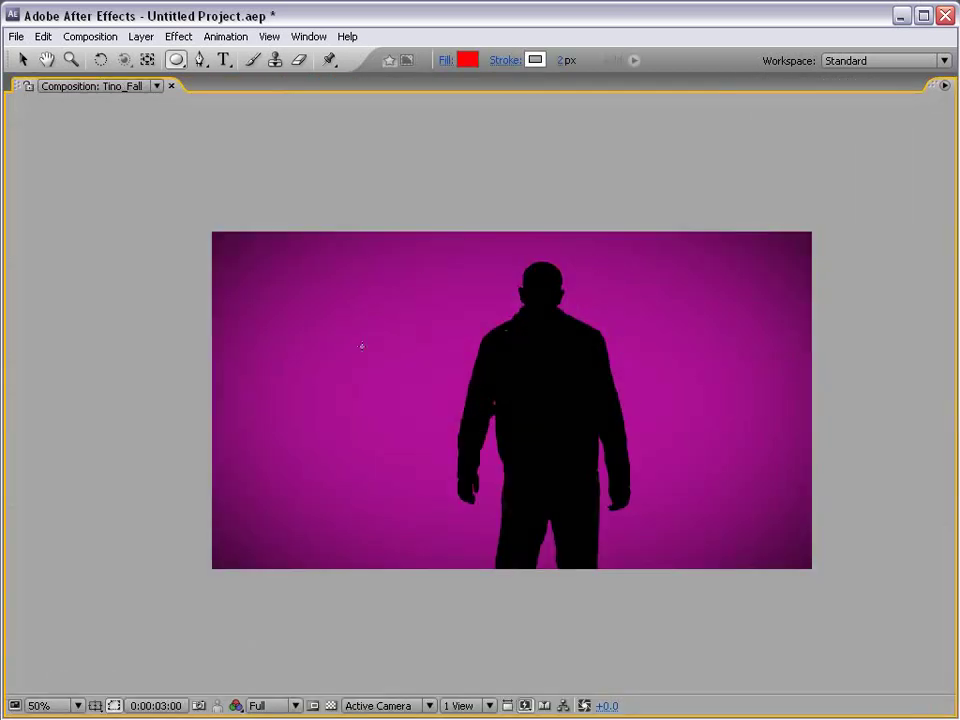
{"action": "key", "text": "grave"}
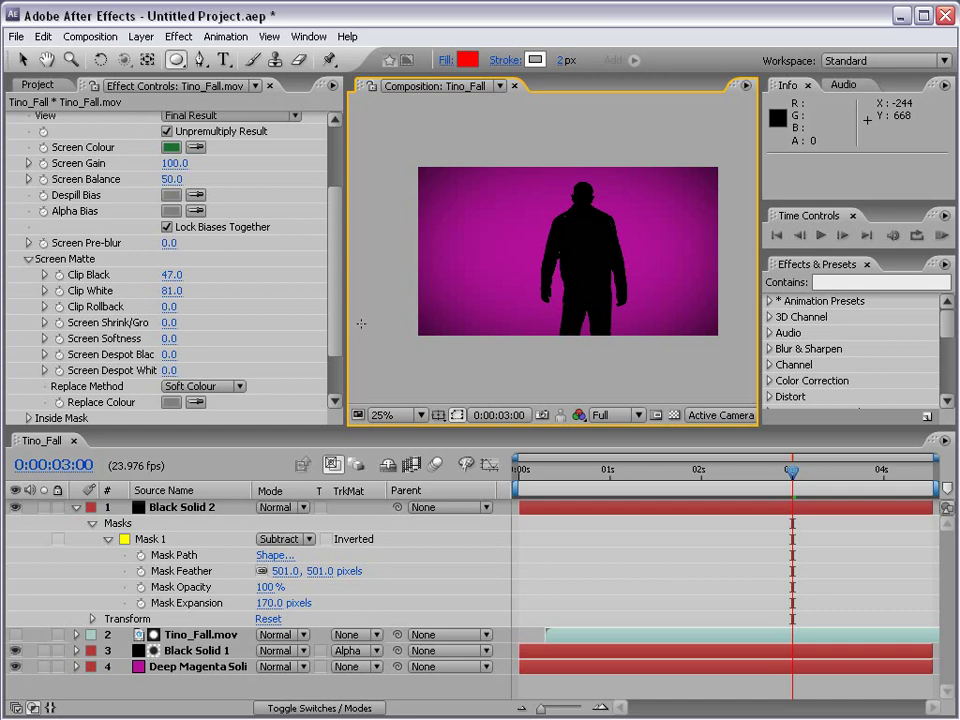